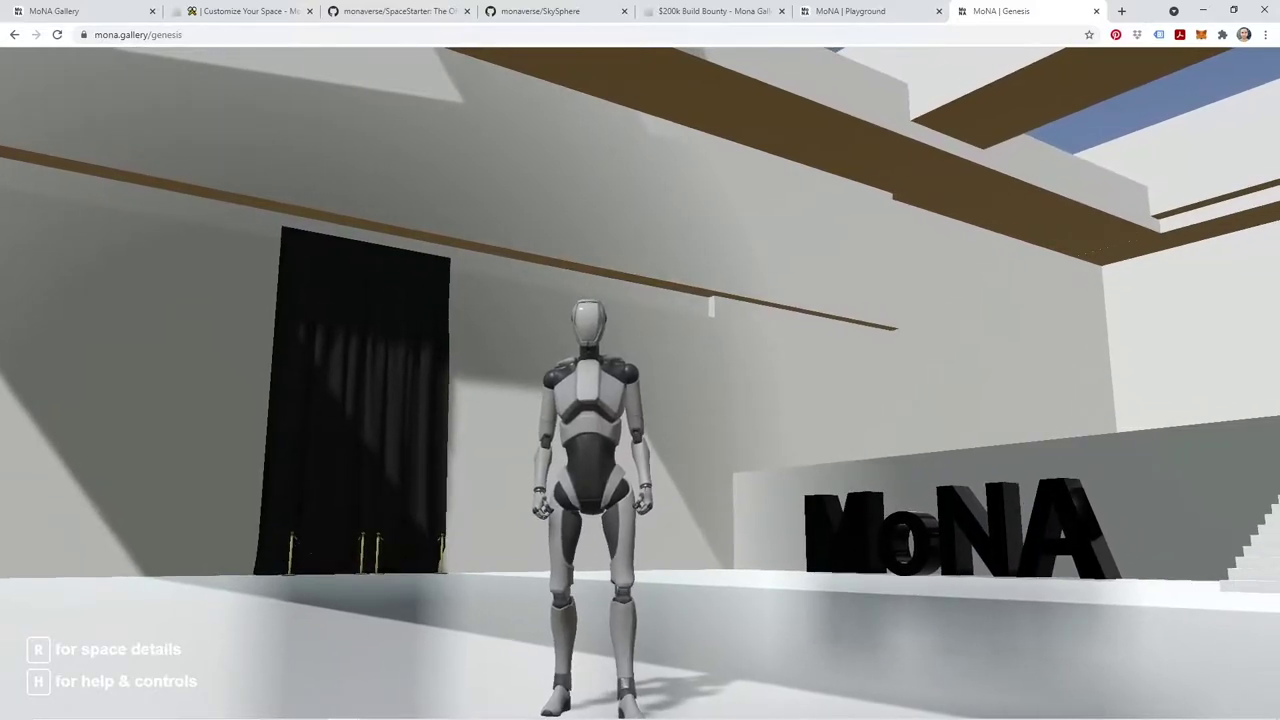
- Walk the avatar through the Genesis space up to the black curtain portal for Imagineering Lab 01
{"action": "key", "text": "w"}
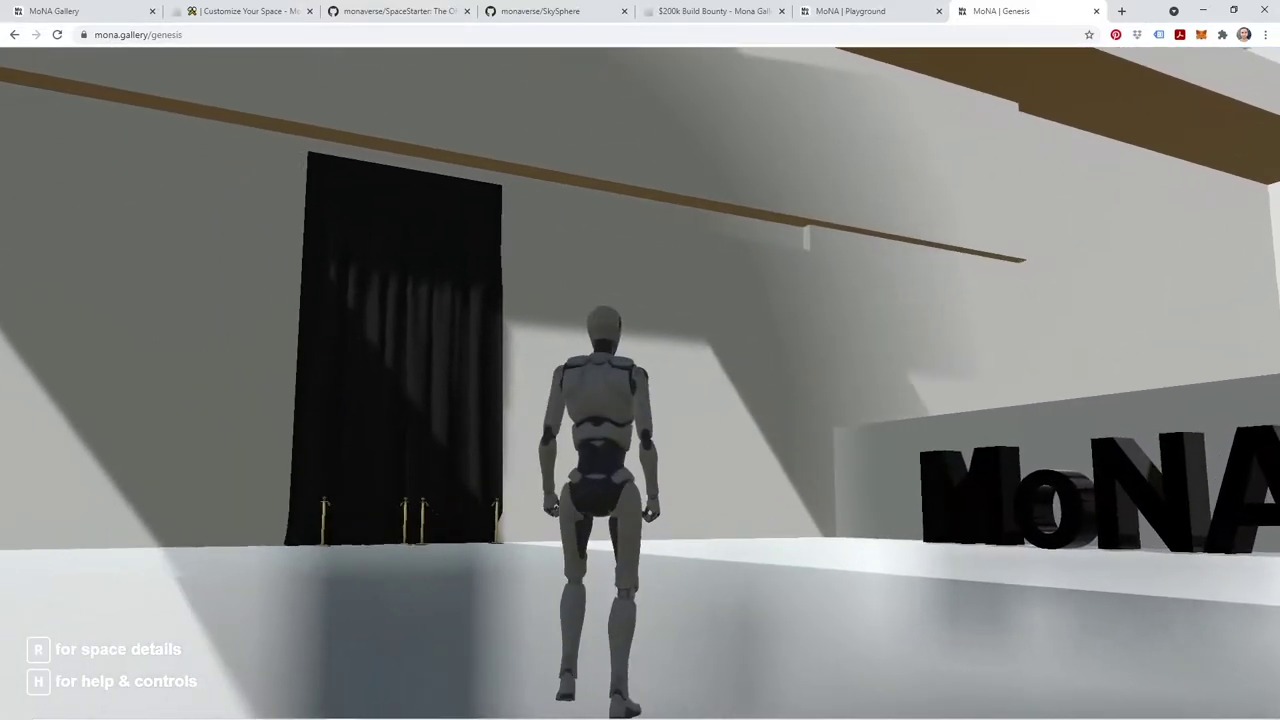
{"action": "key", "text": "a"}
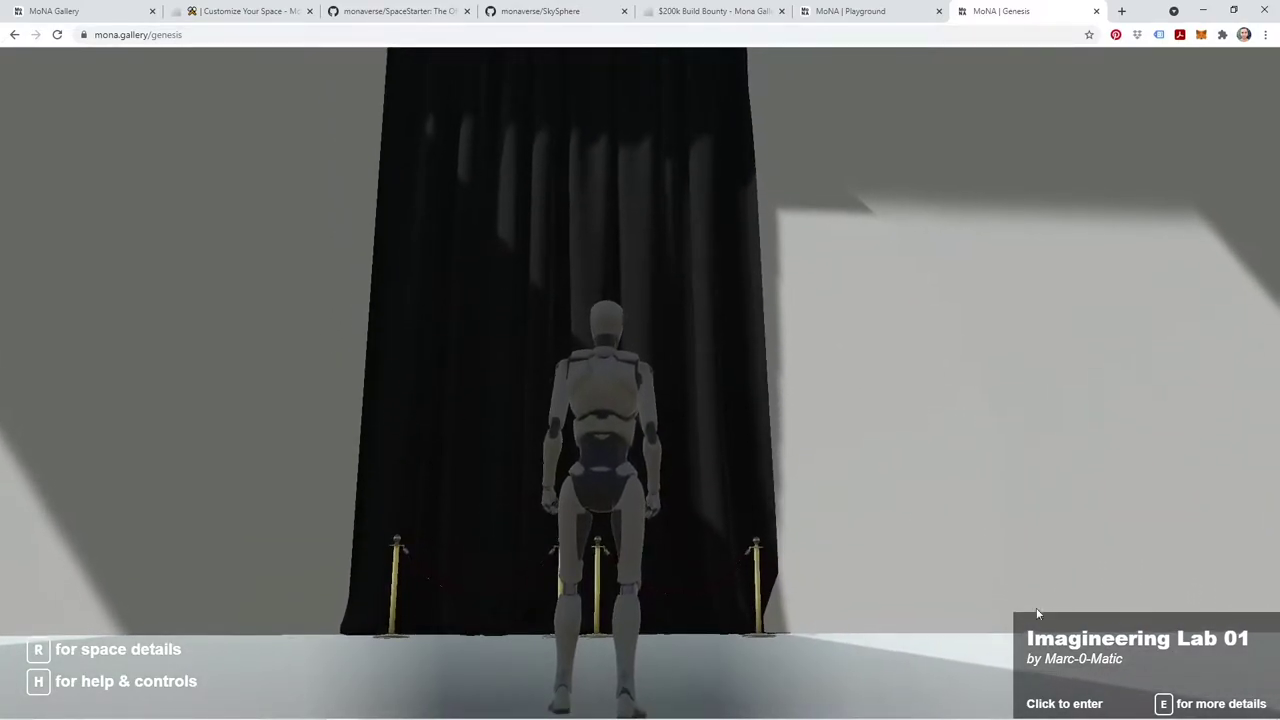
{"action": "left_click", "coordinate": [1044, 589]}
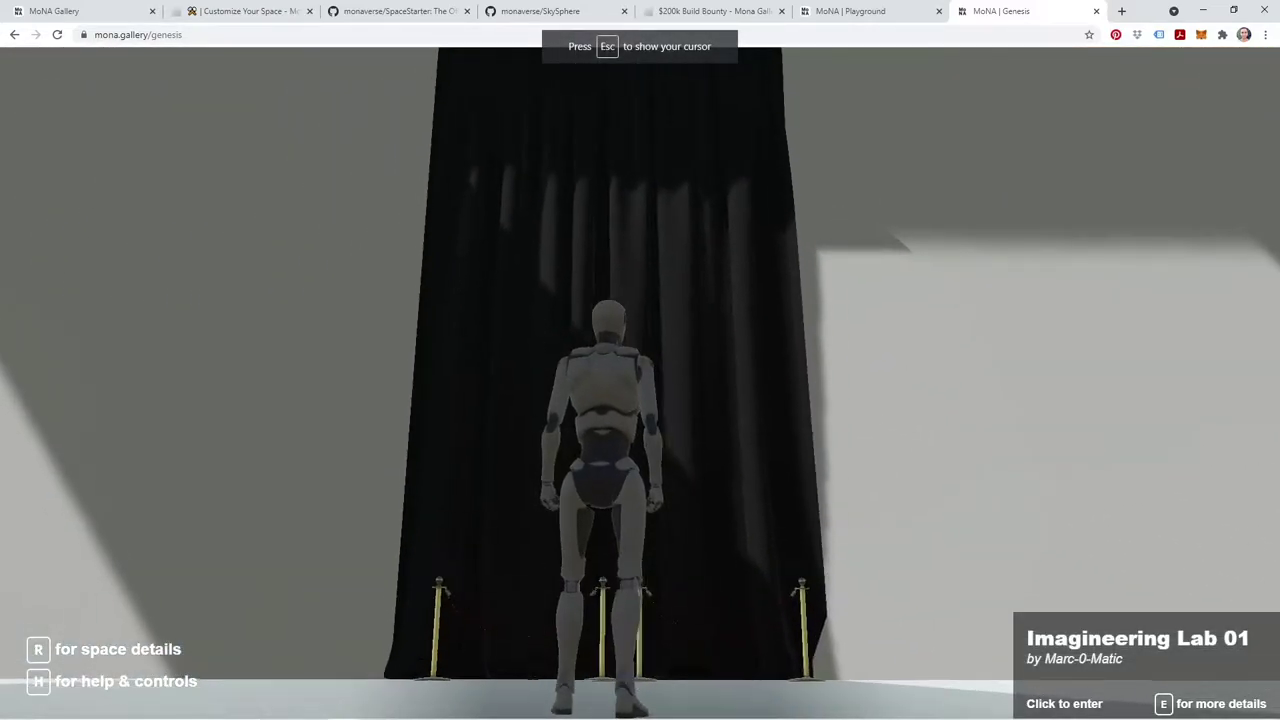
- View the details page of the Imagineering Lab 01 portal, and close it to return to the Genesis space
{"action": "key", "text": "Escape"}
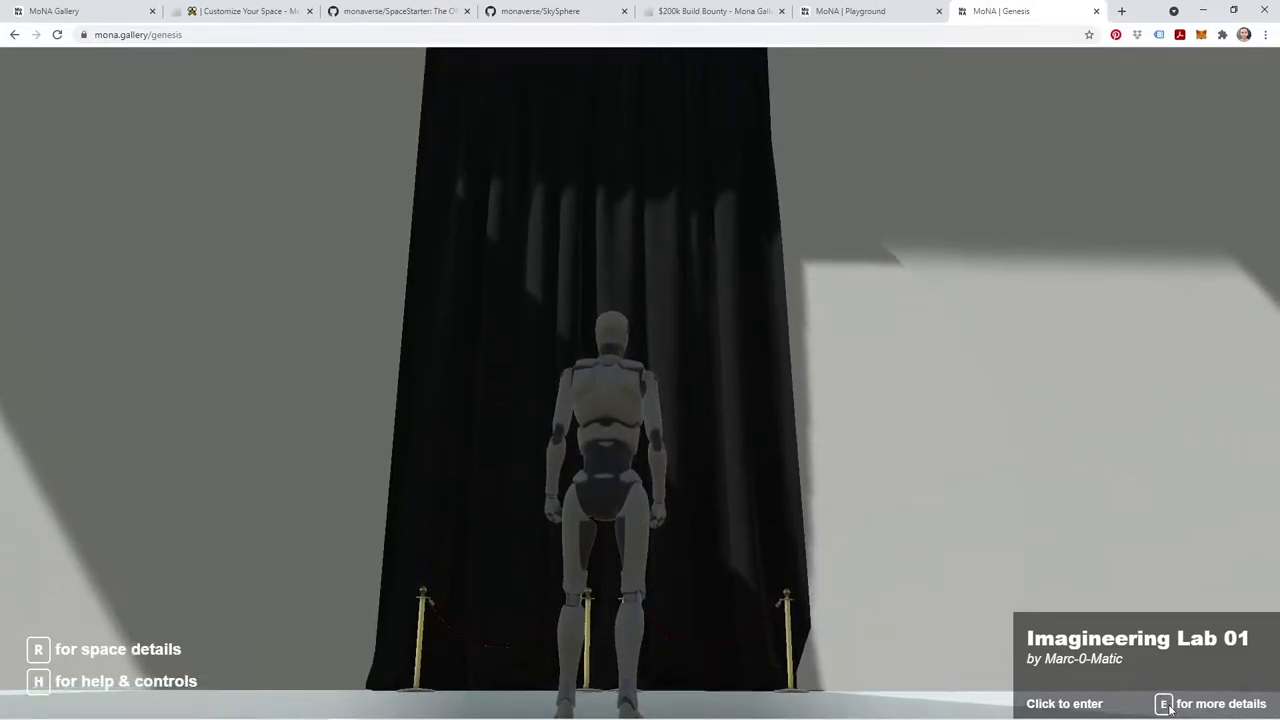
{"action": "left_click", "coordinate": [909, 323]}
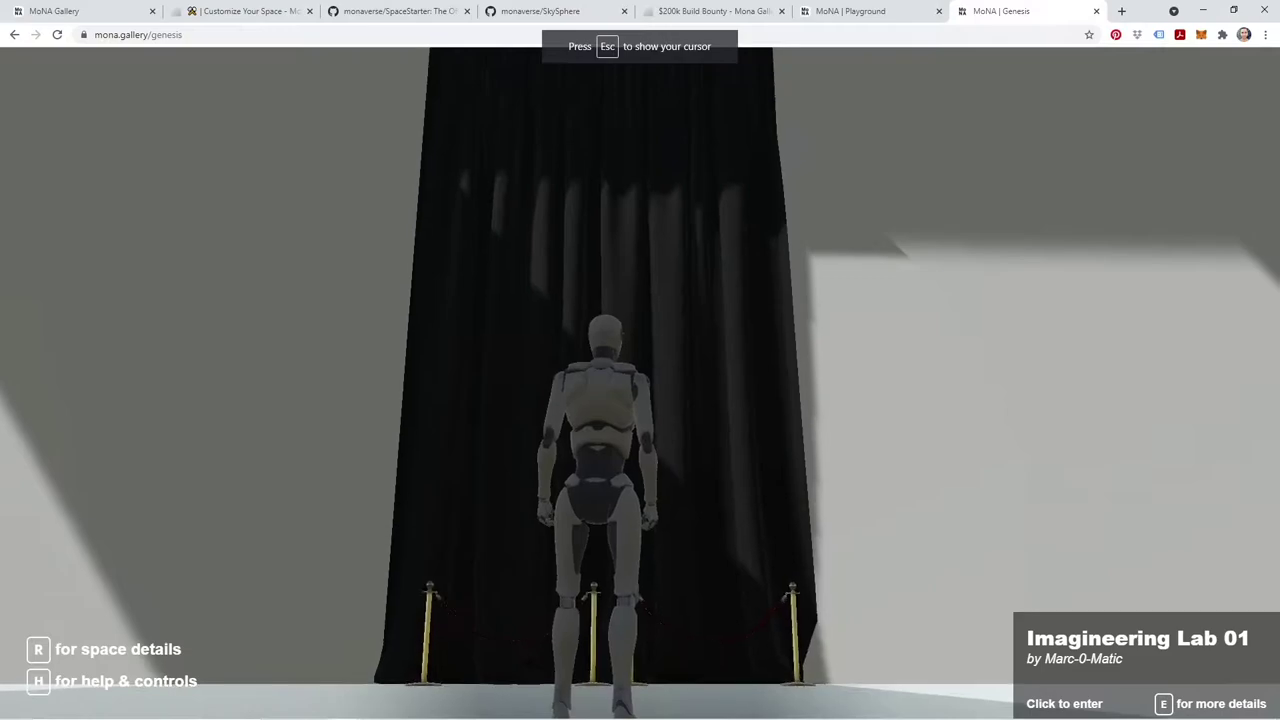
{"action": "key", "text": "e"}
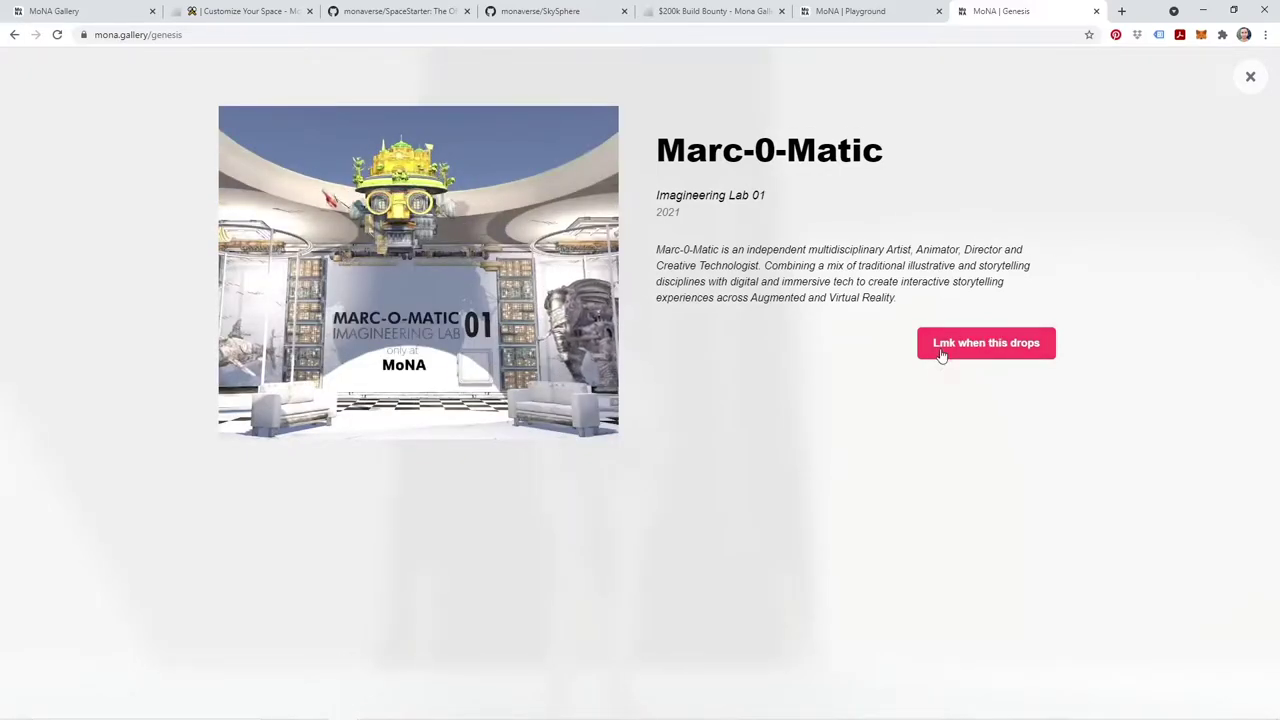
{"action": "left_click", "coordinate": [1250, 80]}
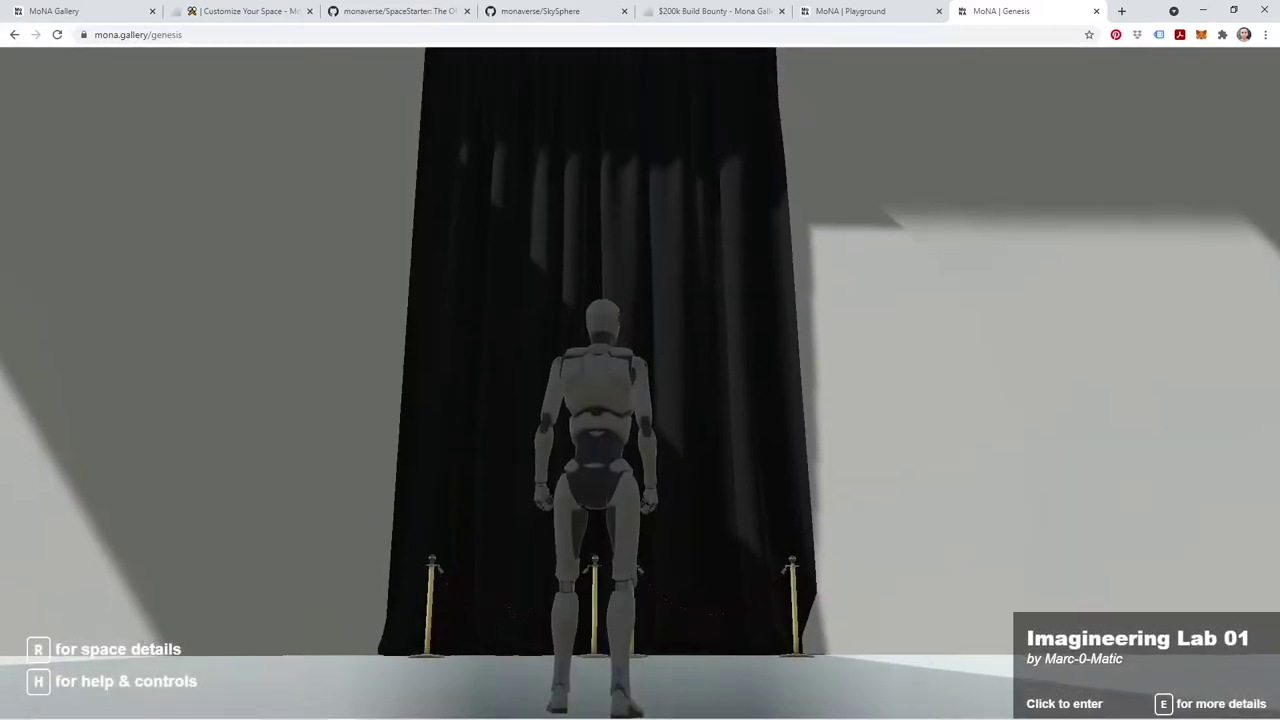
- Step closer to the curtain portal and enter Imagineering Lab 01
{"action": "key", "text": "w"}
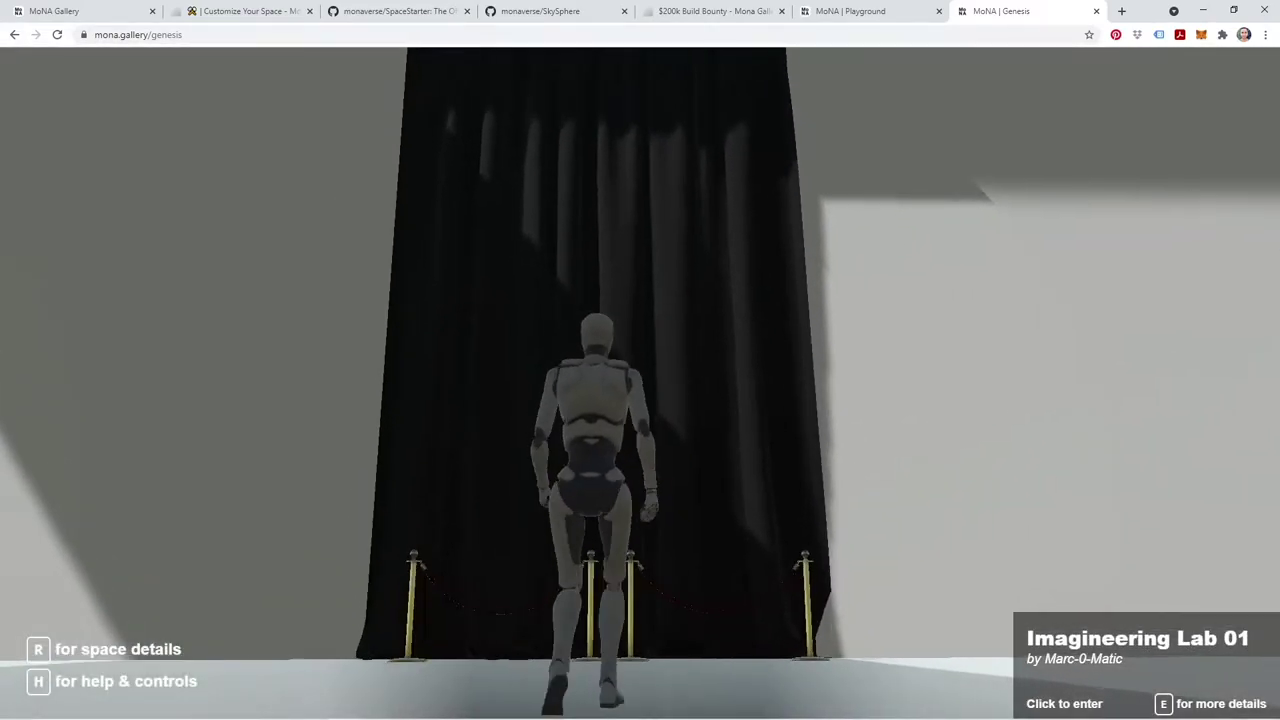
{"action": "left_click", "coordinate": [640, 383]}
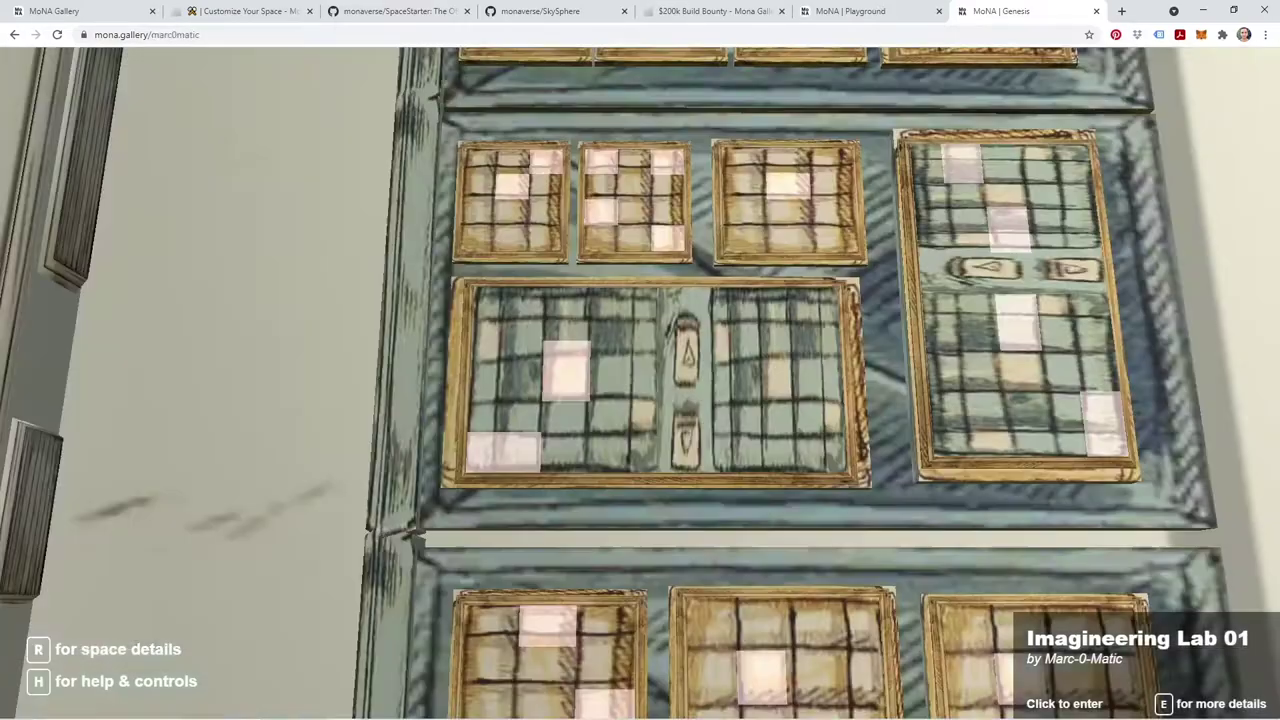
{"action": "key", "text": "w"}
{"action": "key", "text": "d"}
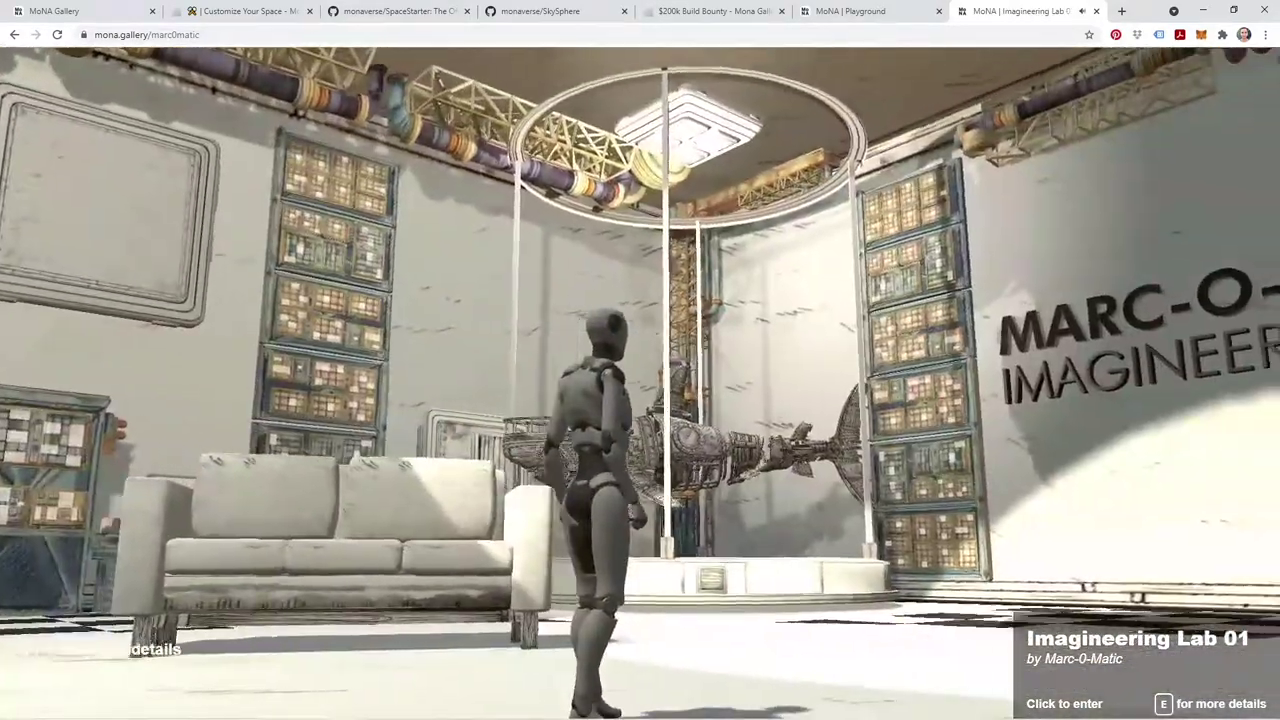
- Explore the Imagineering Lab 01 room, examining the lettered wall, the mechanical animal exhibits, the ceiling and the exit curtain
{"action": "key", "text": "s"}
{"action": "key", "text": "w"}
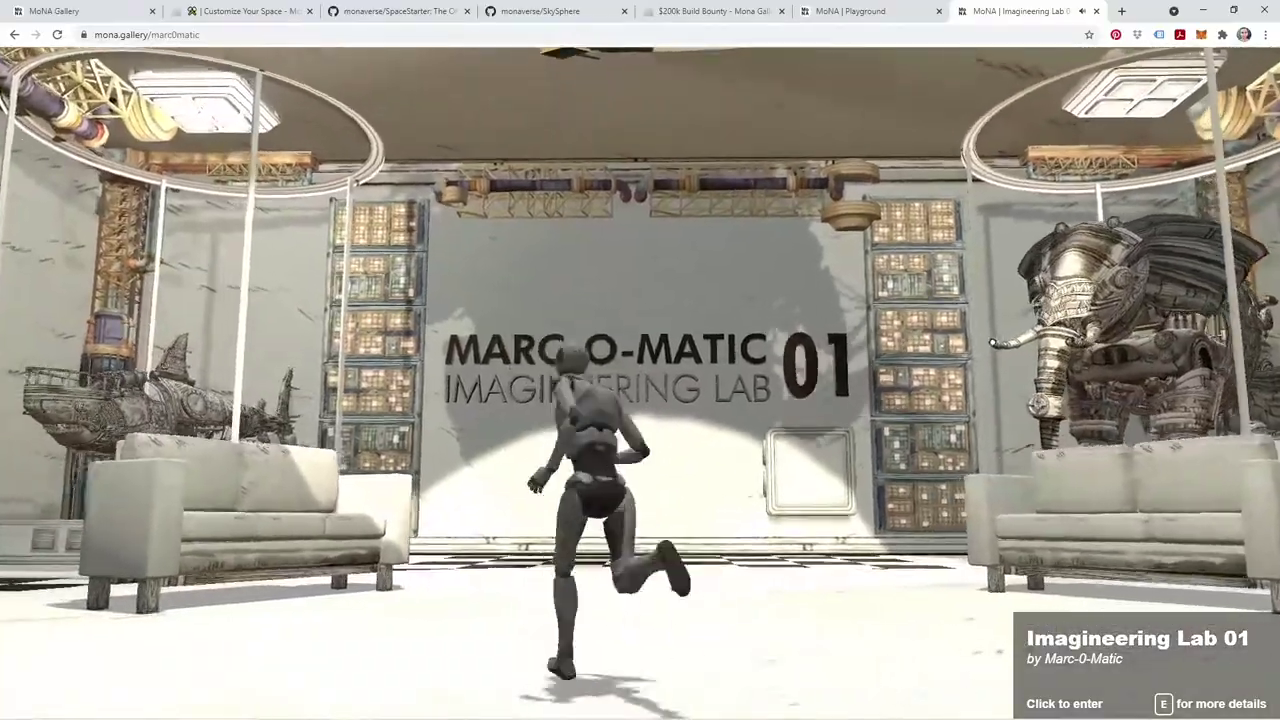
{"action": "key", "text": "s"}
{"action": "key", "text": "w"}
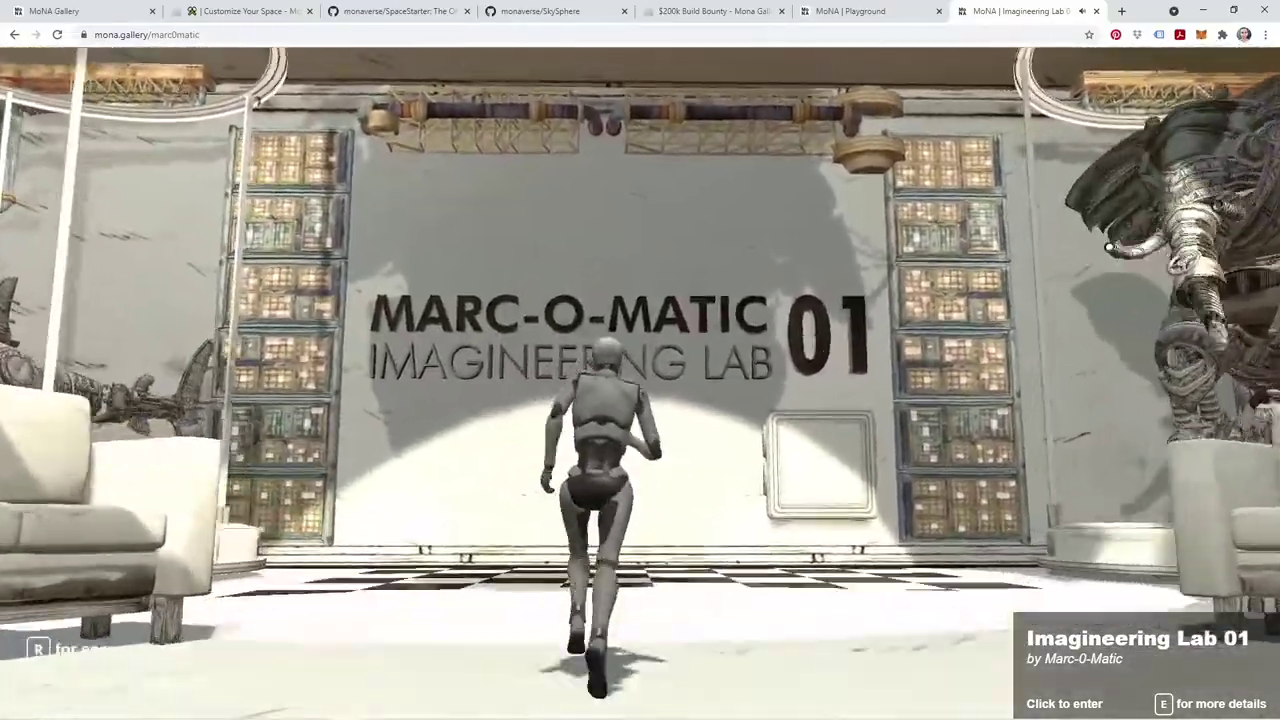
{"action": "key", "text": "s"}
{"action": "key", "text": "w"}
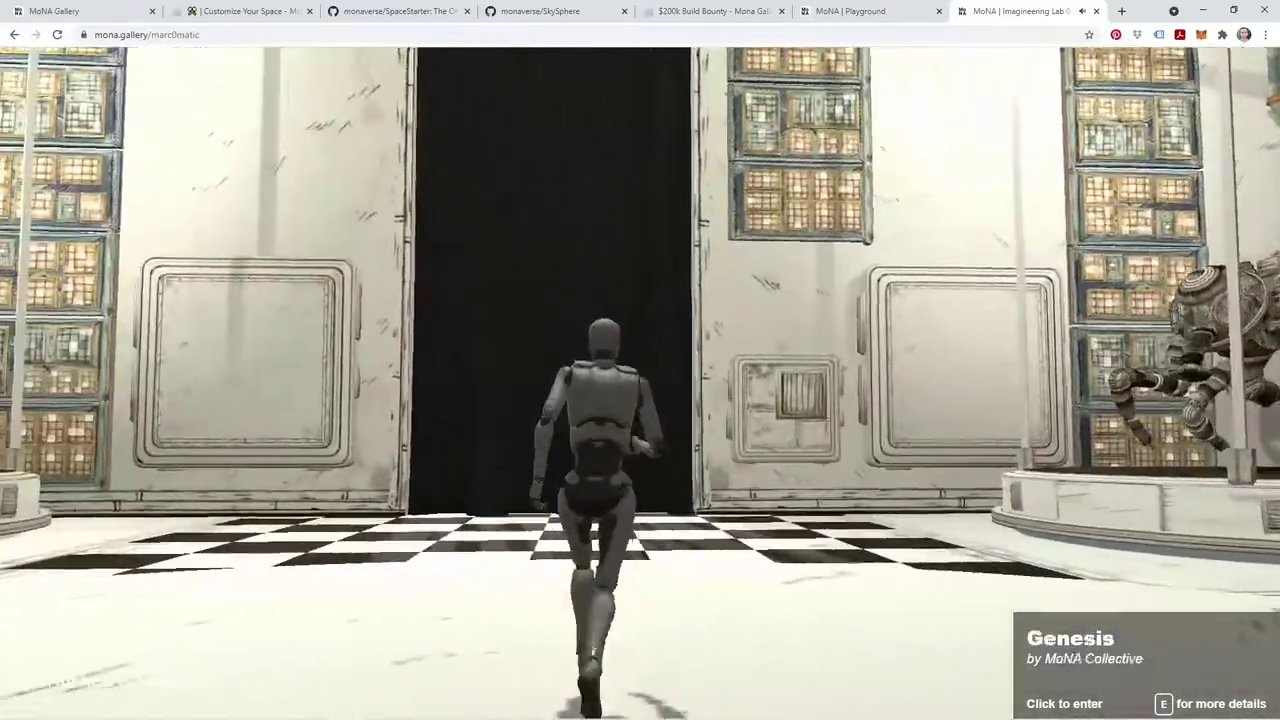
{"action": "key", "text": "s"}
{"action": "key", "text": "w"}
{"action": "key", "text": "w"}
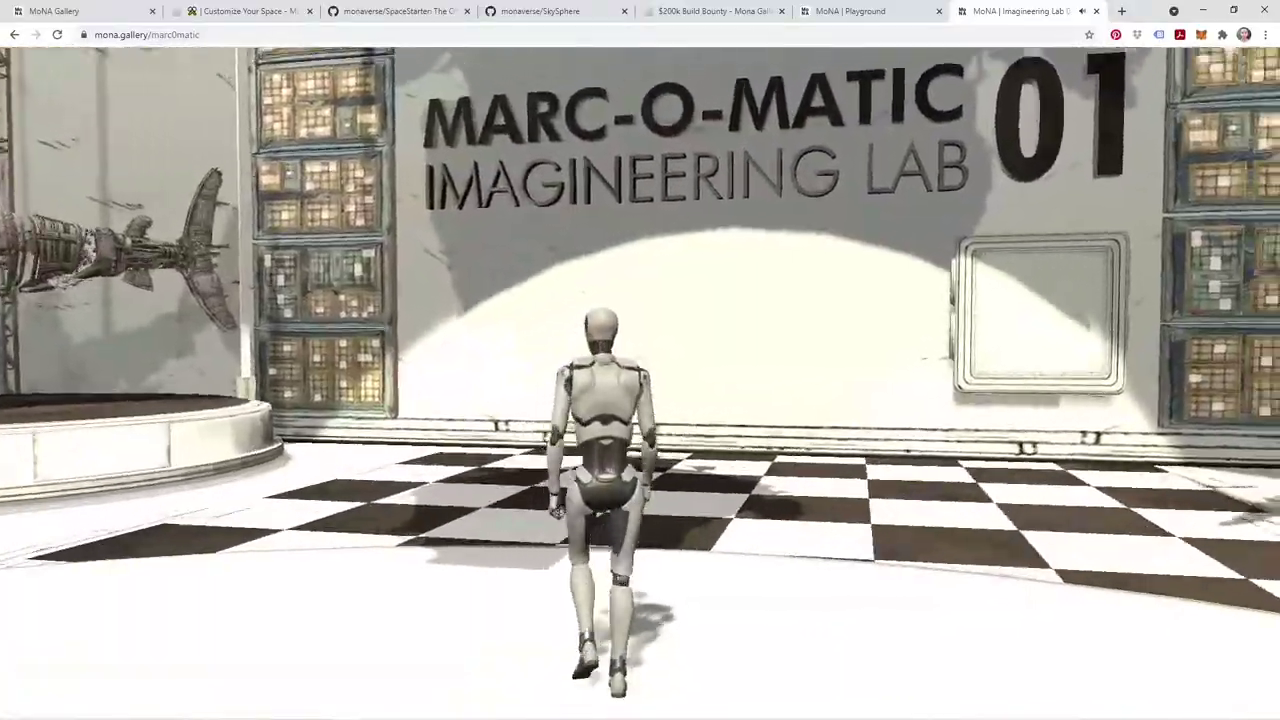
{"action": "key", "text": "a"}
{"action": "key", "text": "w"}
{"action": "key", "text": "a"}
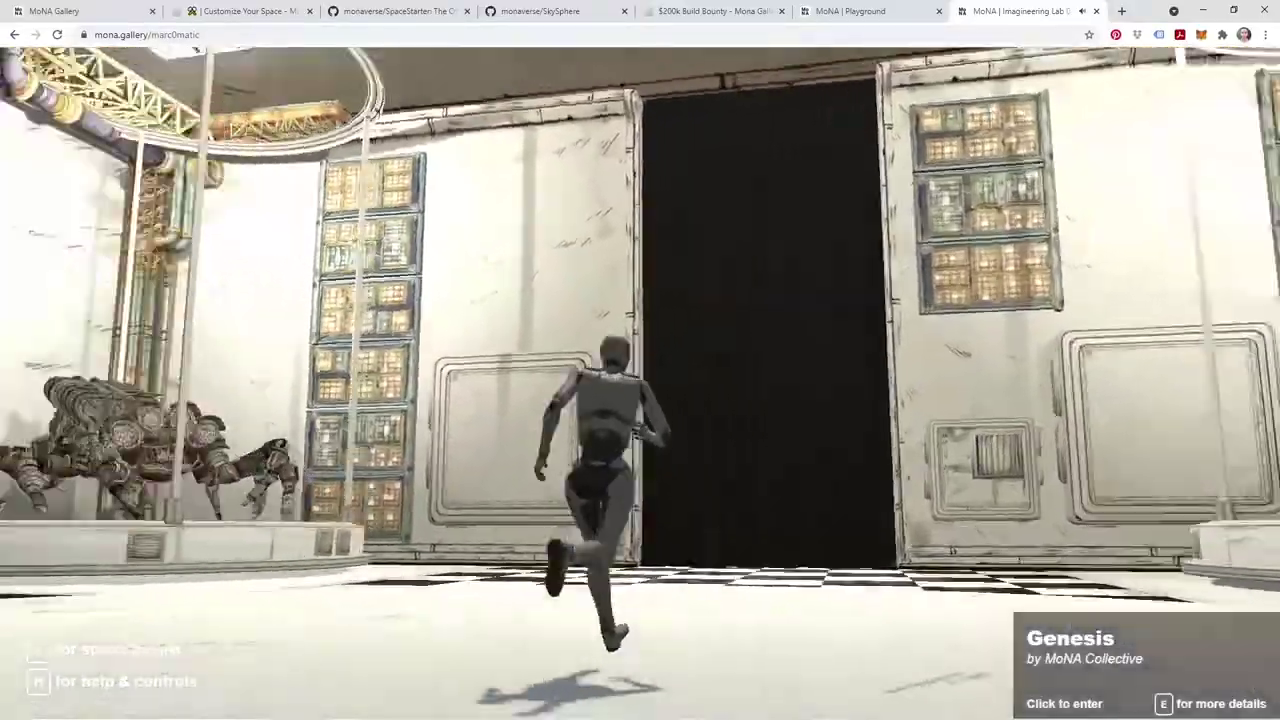
{"action": "key", "text": "s"}
{"action": "key", "text": "w"}
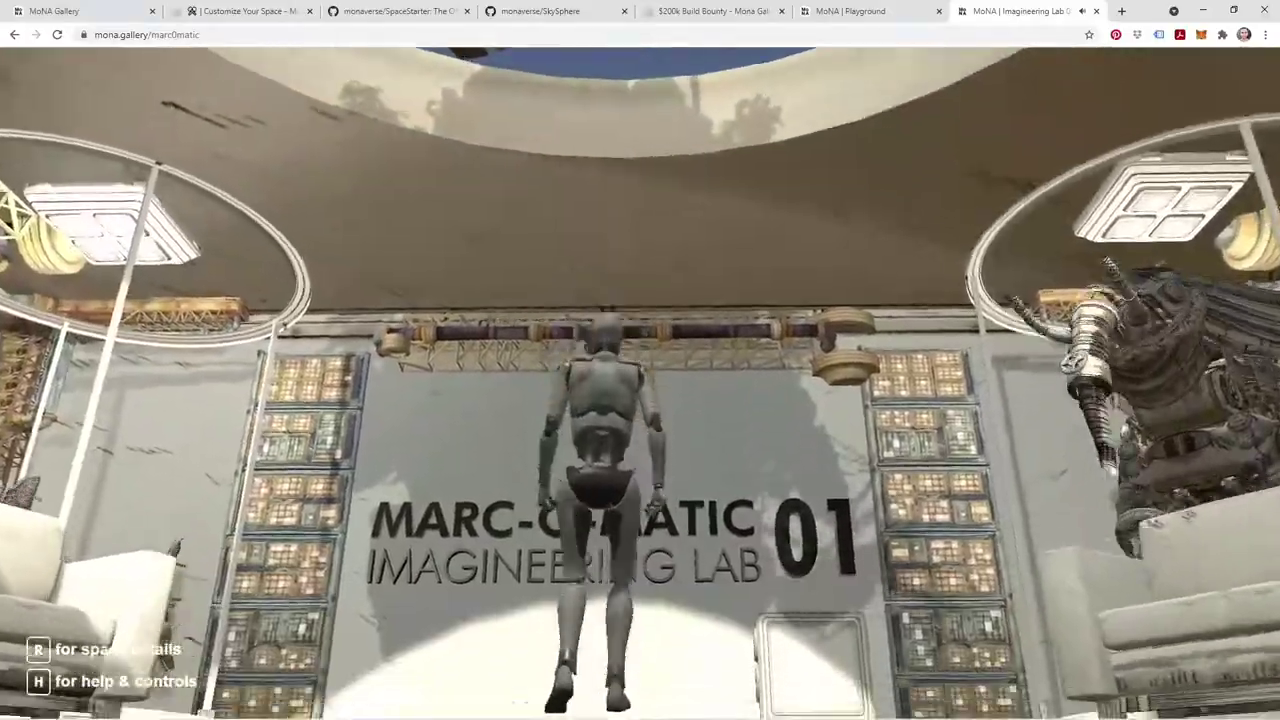
{"action": "key", "text": "d"}
{"action": "key", "text": "s"}
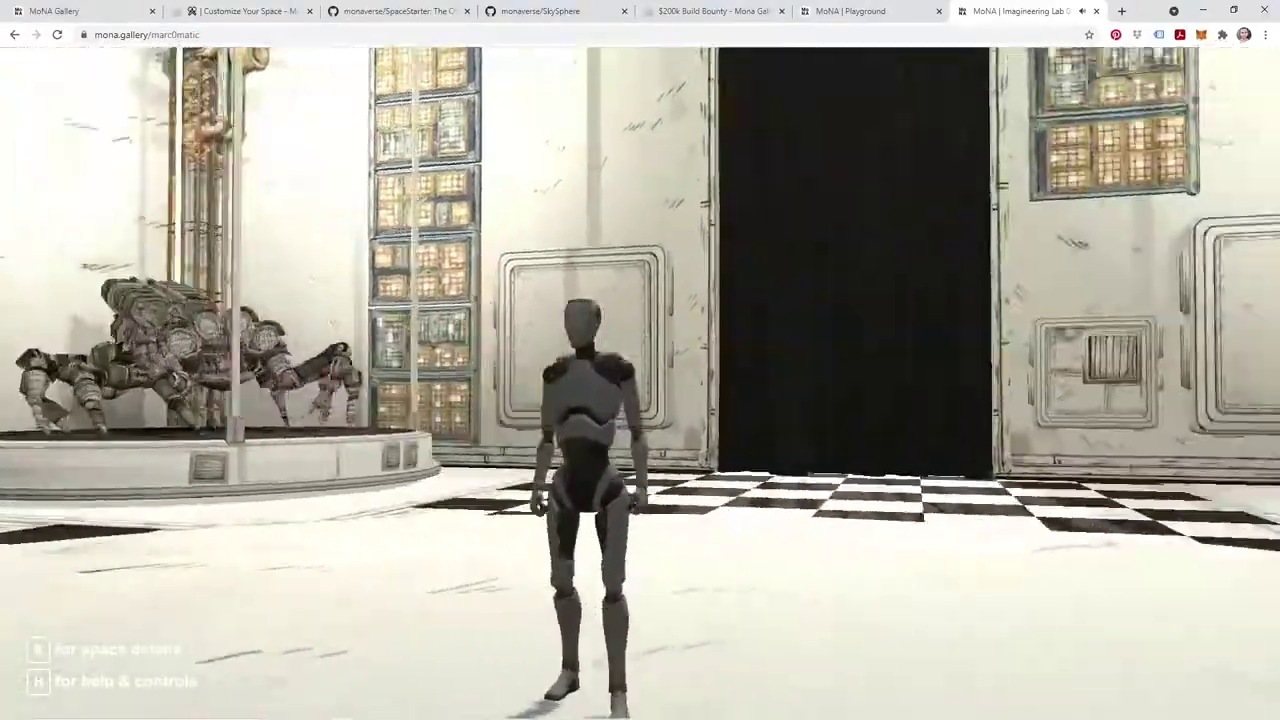
- Walk the avatar to the lab's black curtain and return to the Genesis space through its portal
{"action": "key", "text": "d"}
{"action": "key", "text": "w"}
{"action": "key", "text": "w"}
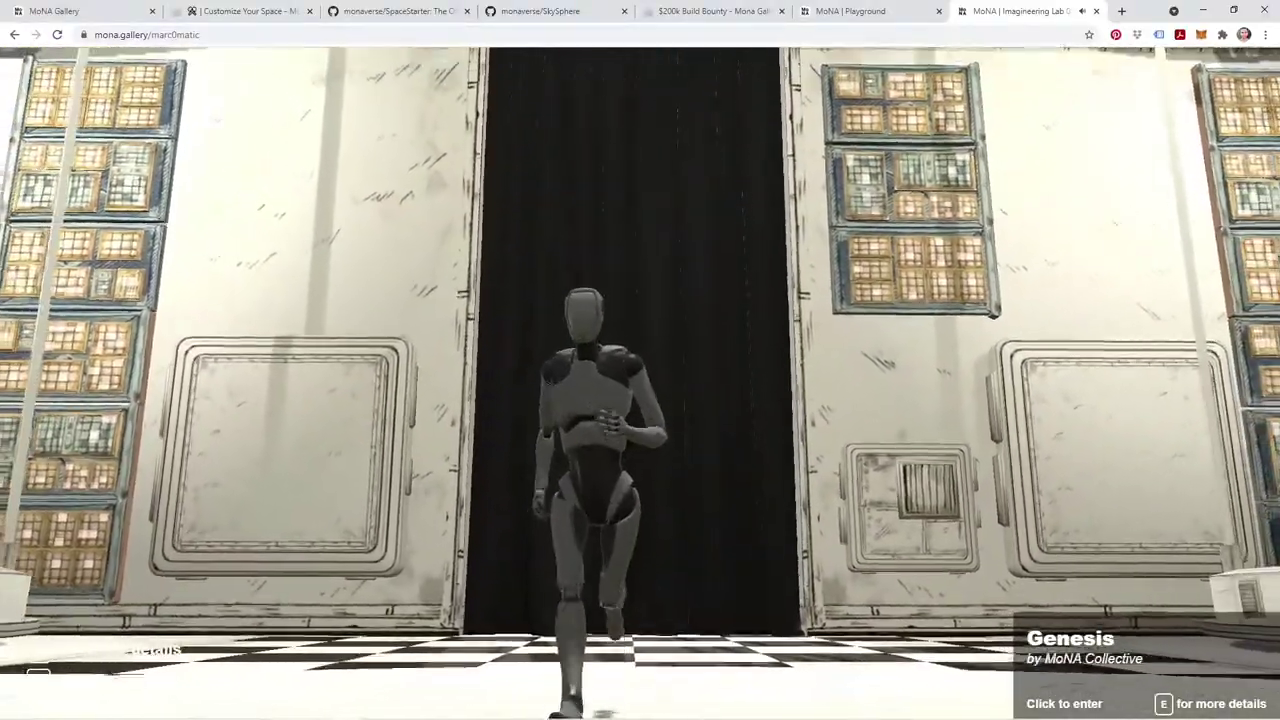
{"action": "key", "text": "w"}
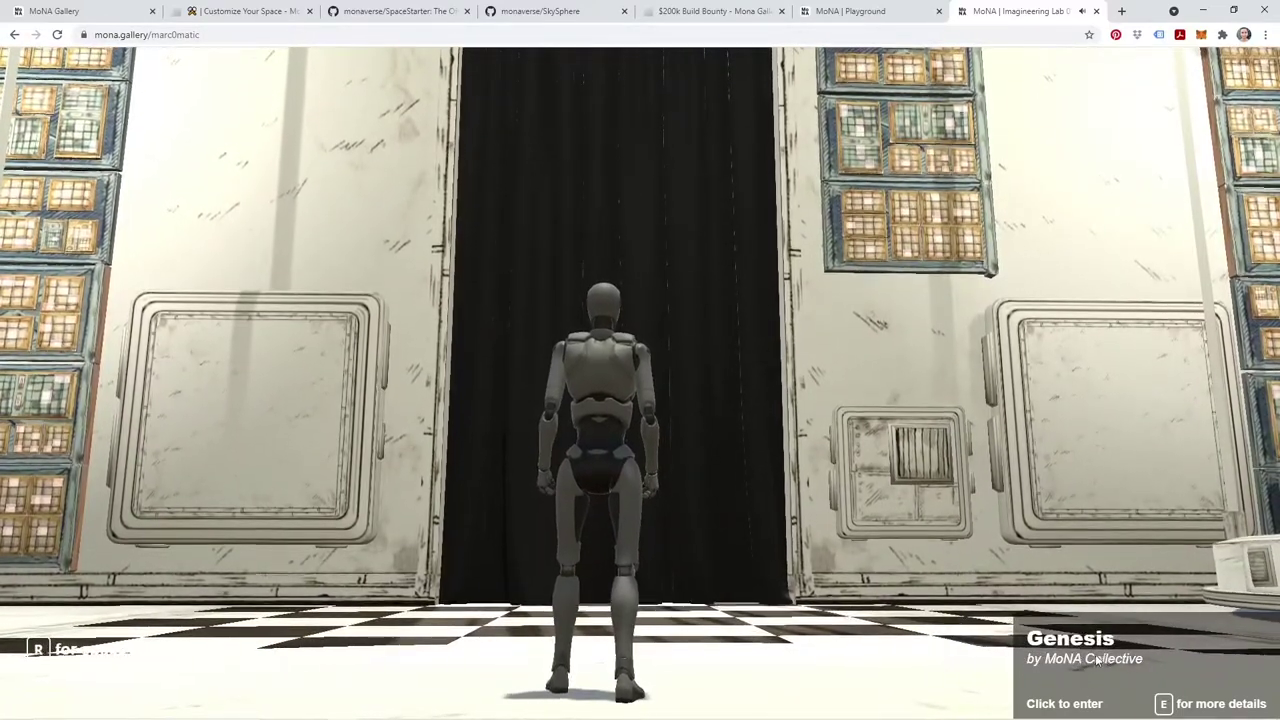
{"action": "left_click", "coordinate": [1082, 662]}
{"action": "key", "text": "w"}
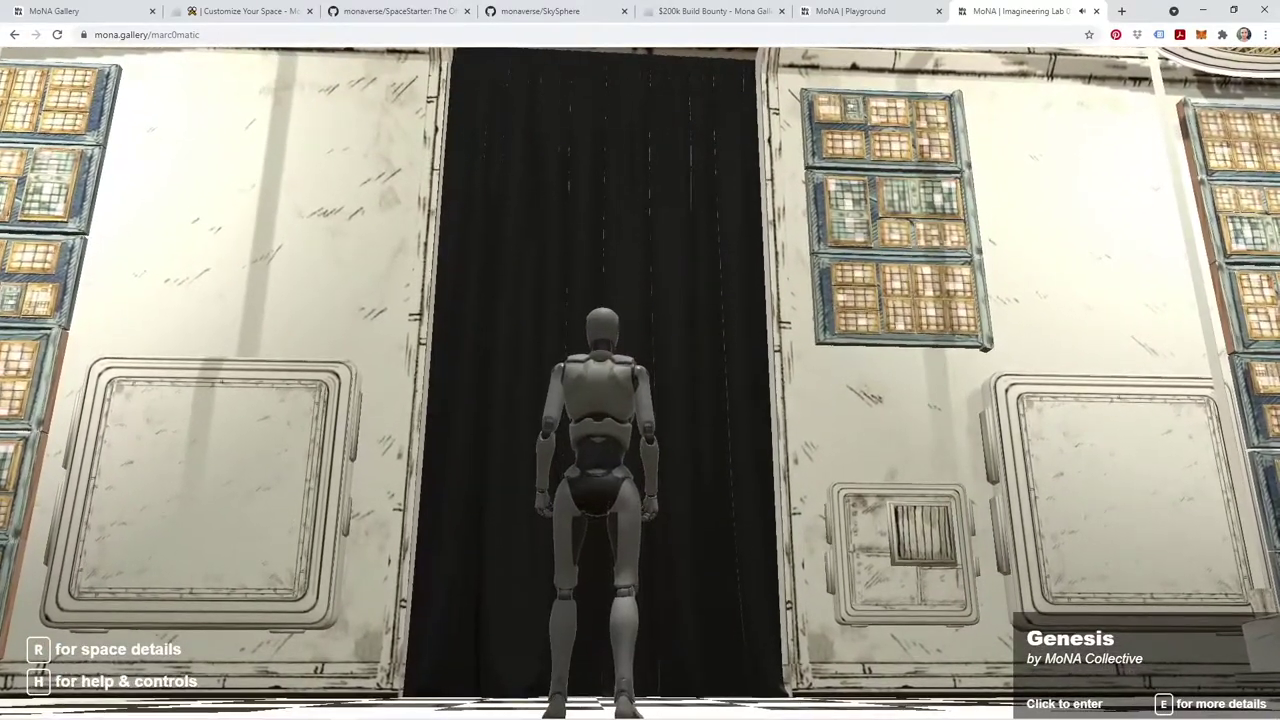
{"action": "left_click", "coordinate": [640, 384]}
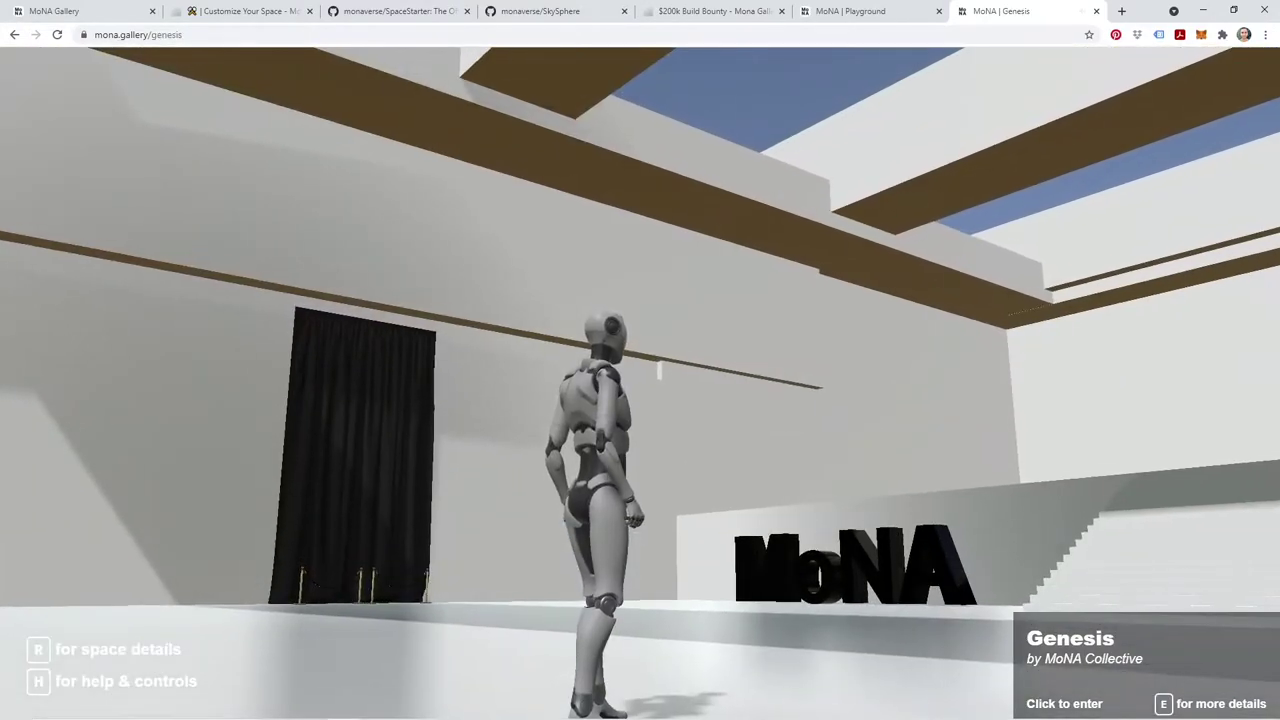
- Walk back to the roped-off curtain in Genesis and re-enter Imagineering Lab 01
{"action": "key", "text": "w"}
{"action": "key", "text": "w"}
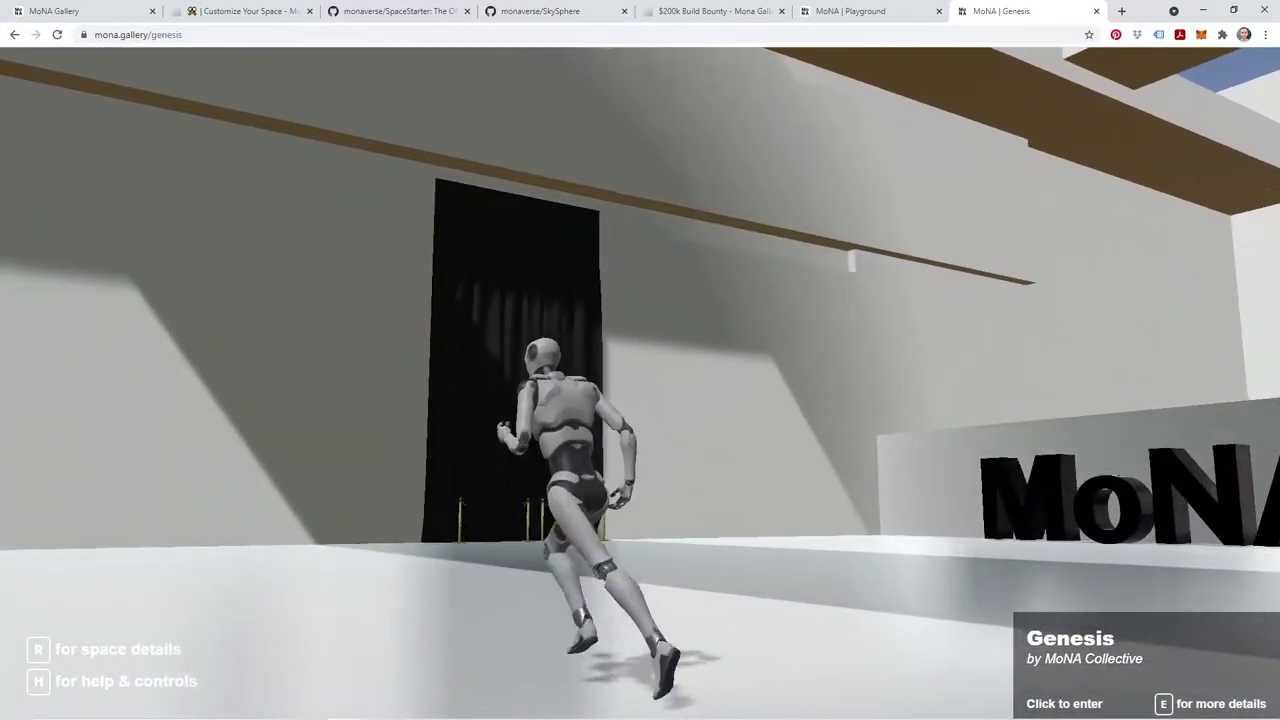
{"action": "key", "text": "w"}
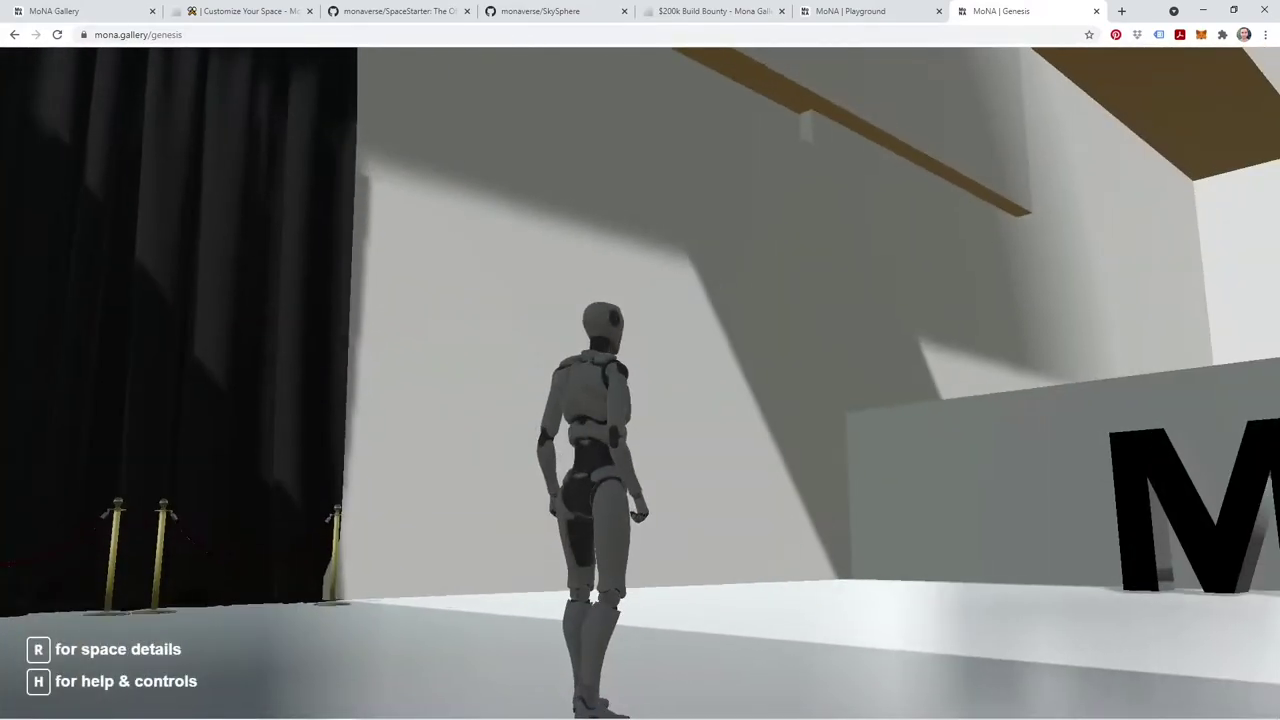
{"action": "key", "text": "a"}
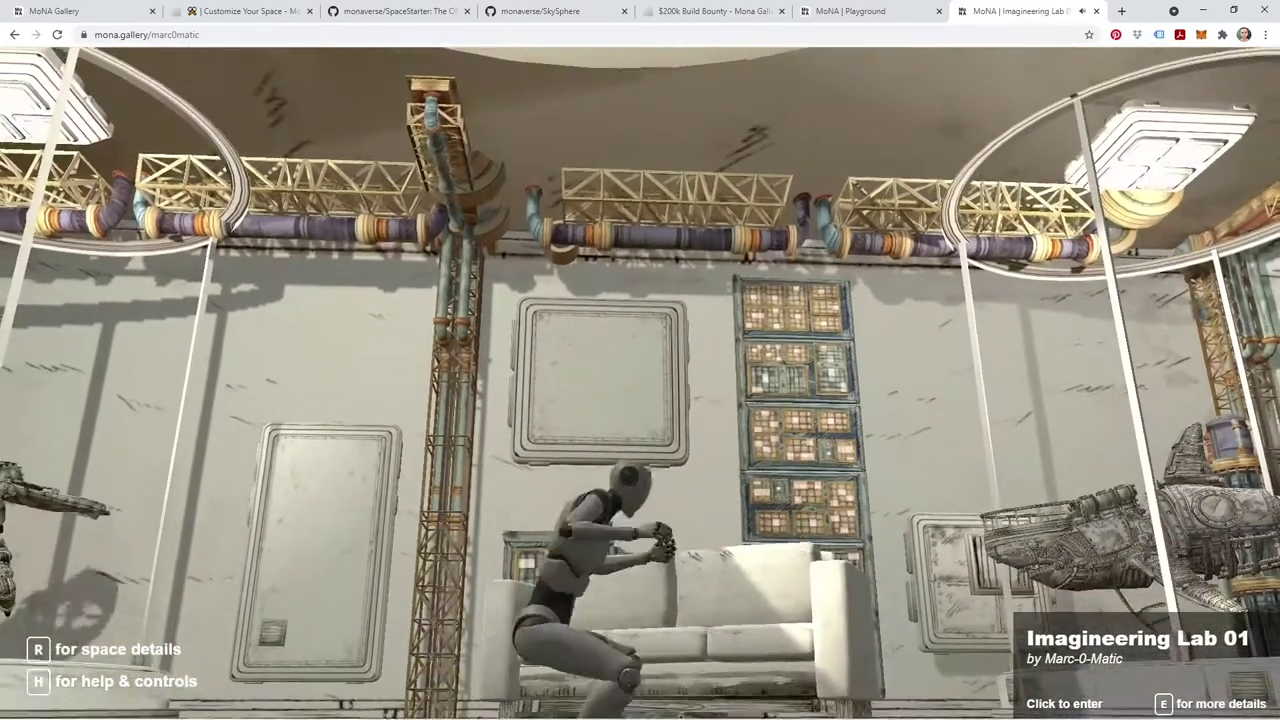
- Look around Imagineering Lab 01 again, examining the exhibits and lettered wall from closer and farther views
{"action": "key", "text": "w"}
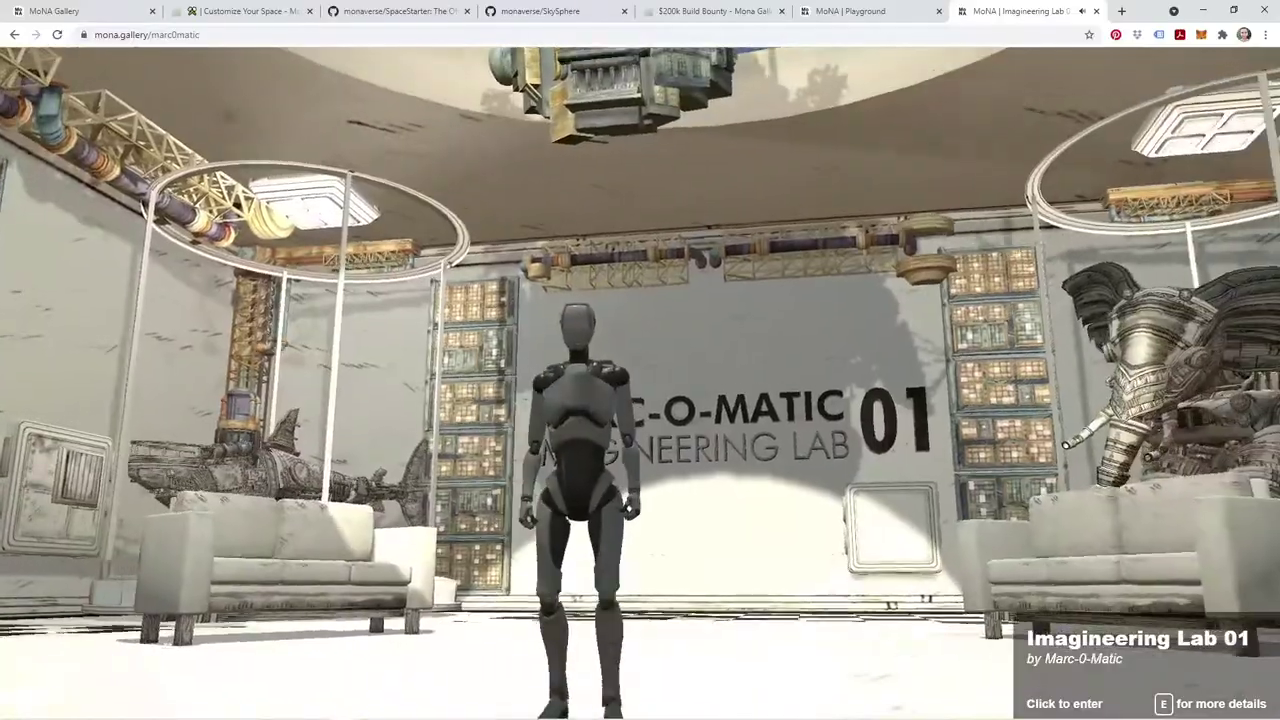
{"action": "scroll", "coordinate": [640, 383], "scroll_direction": "up", "scroll_amount": 5}
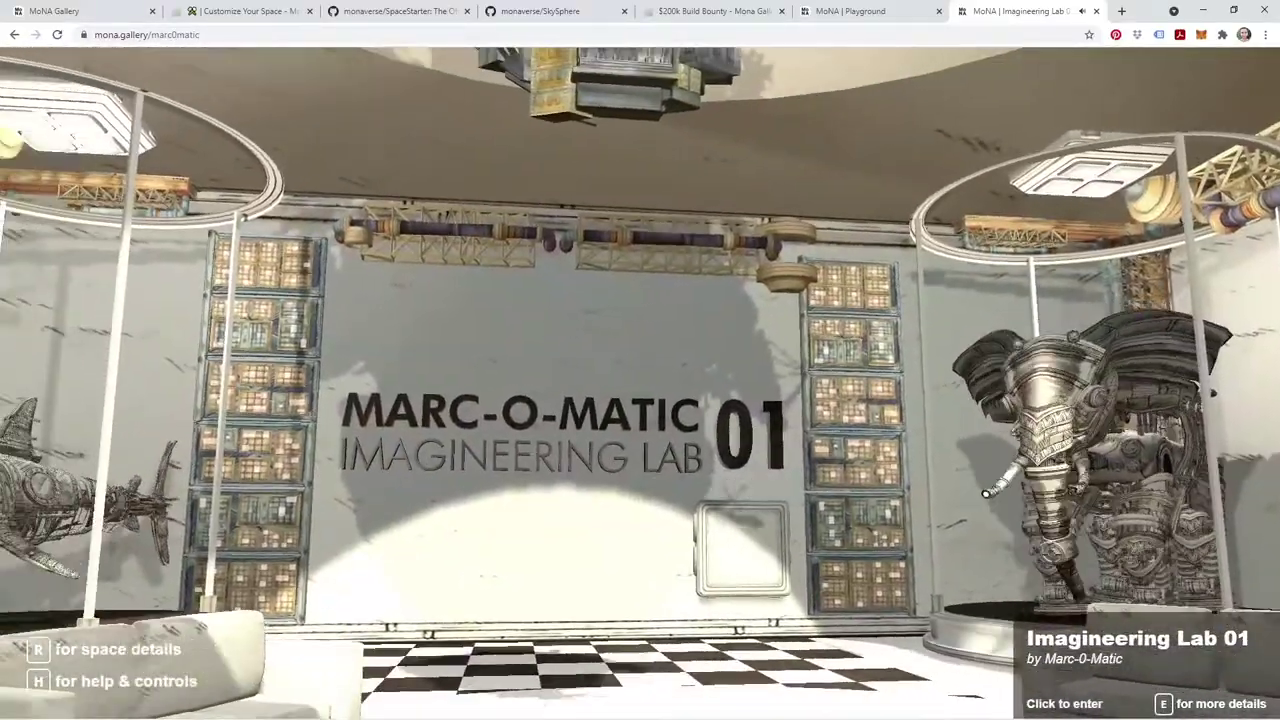
{"action": "scroll", "coordinate": [640, 383], "scroll_direction": "down", "scroll_amount": 5}
{"action": "key", "text": "w"}
{"action": "key", "text": "s"}
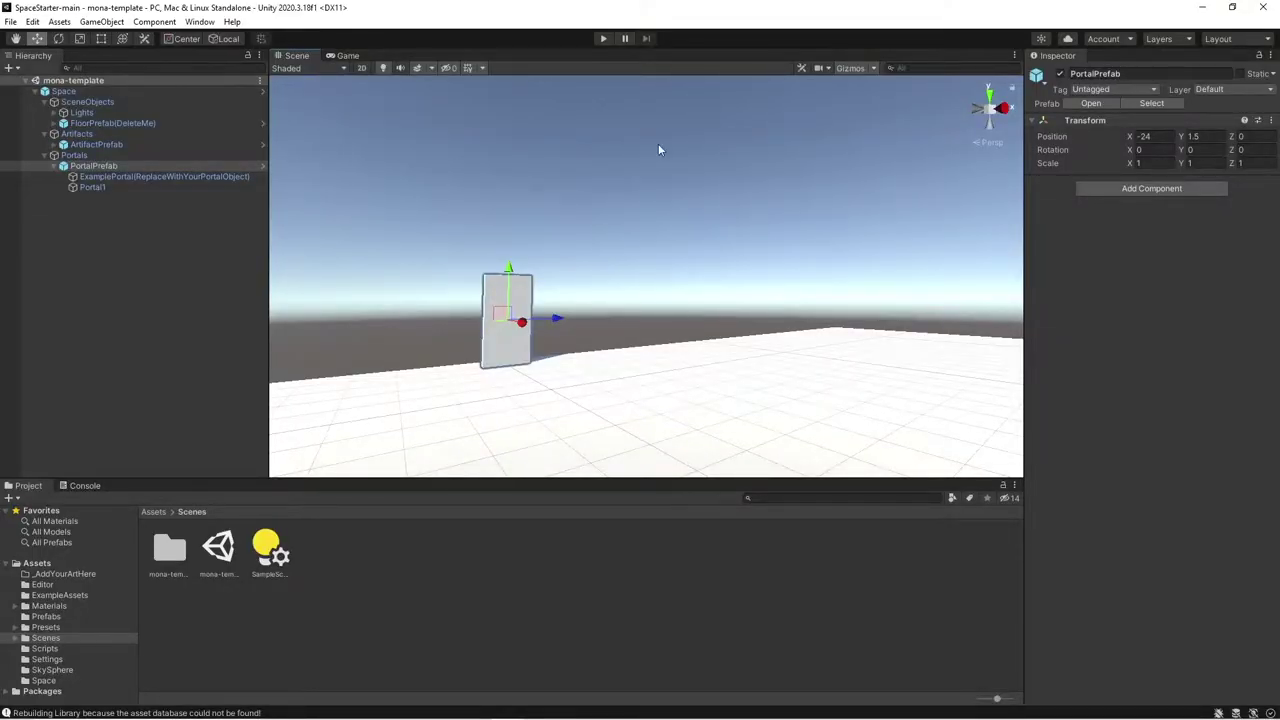
- Switch to the SpaceStarter-main project in Unity and open the mona-template scene from Assets/Scenes
{"action": "left_click", "coordinate": [152, 512]}
{"action": "double_click", "coordinate": [462, 556]}
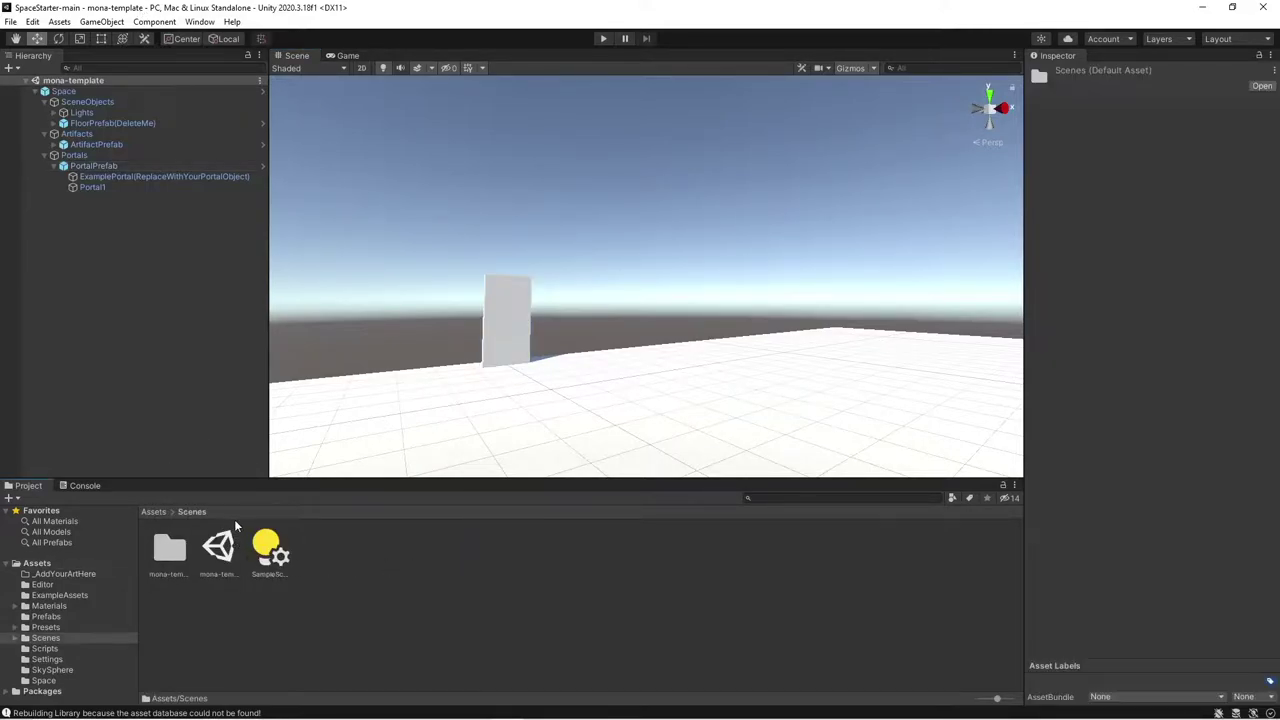
{"action": "double_click", "coordinate": [224, 552]}
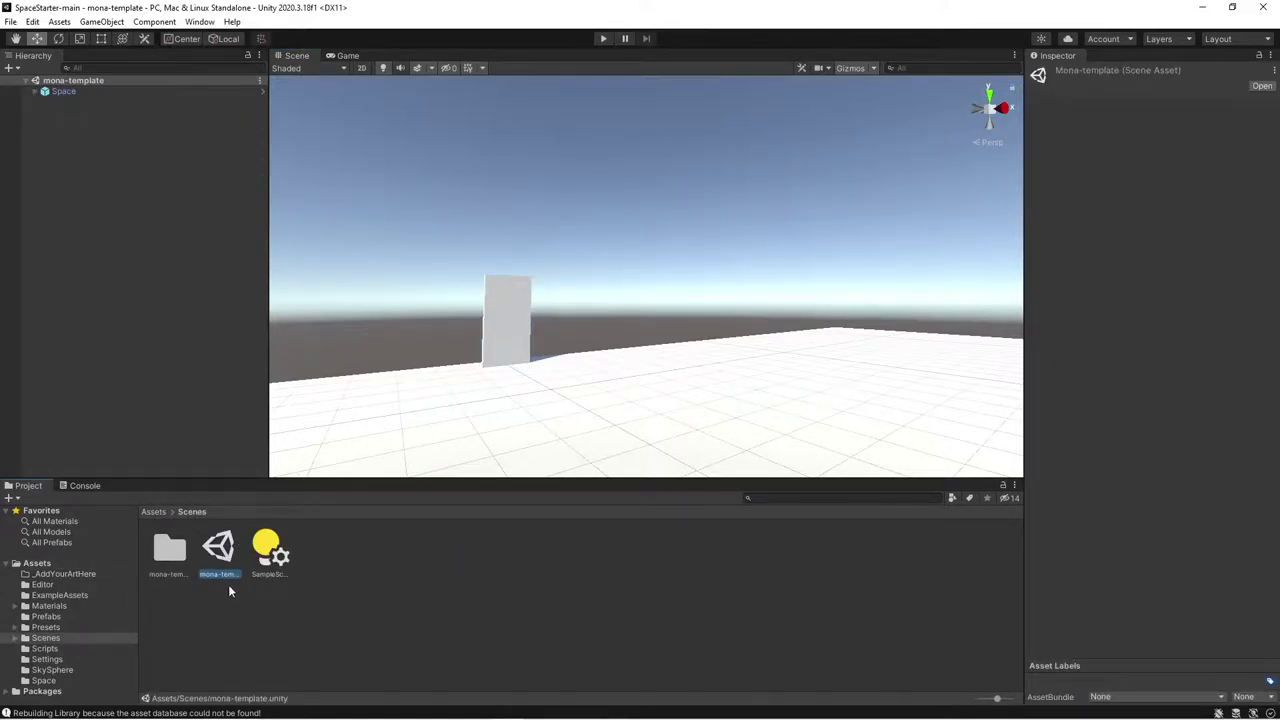
- Select the Space object in the scene hierarchy and expand it to list its child layers
{"action": "left_click", "coordinate": [35, 91]}
{"action": "left_click", "coordinate": [58, 92]}
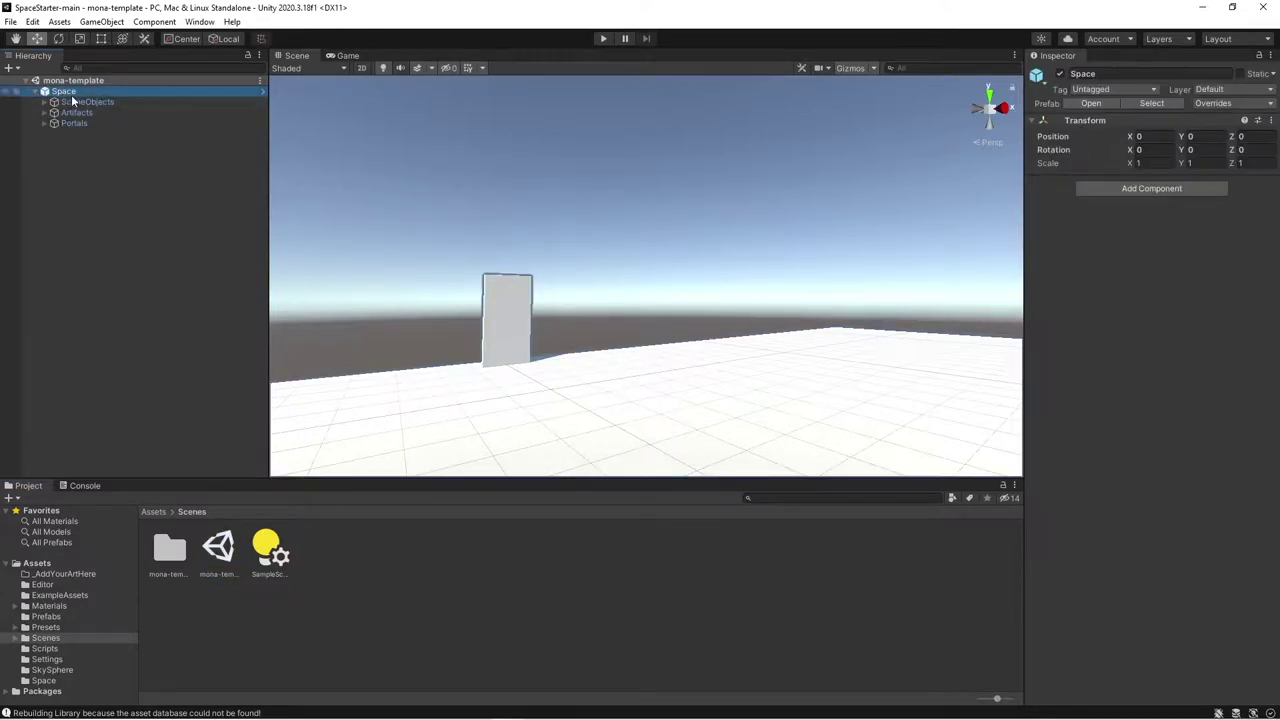
{"action": "left_click", "coordinate": [35, 91]}
{"action": "left_click", "coordinate": [35, 91]}
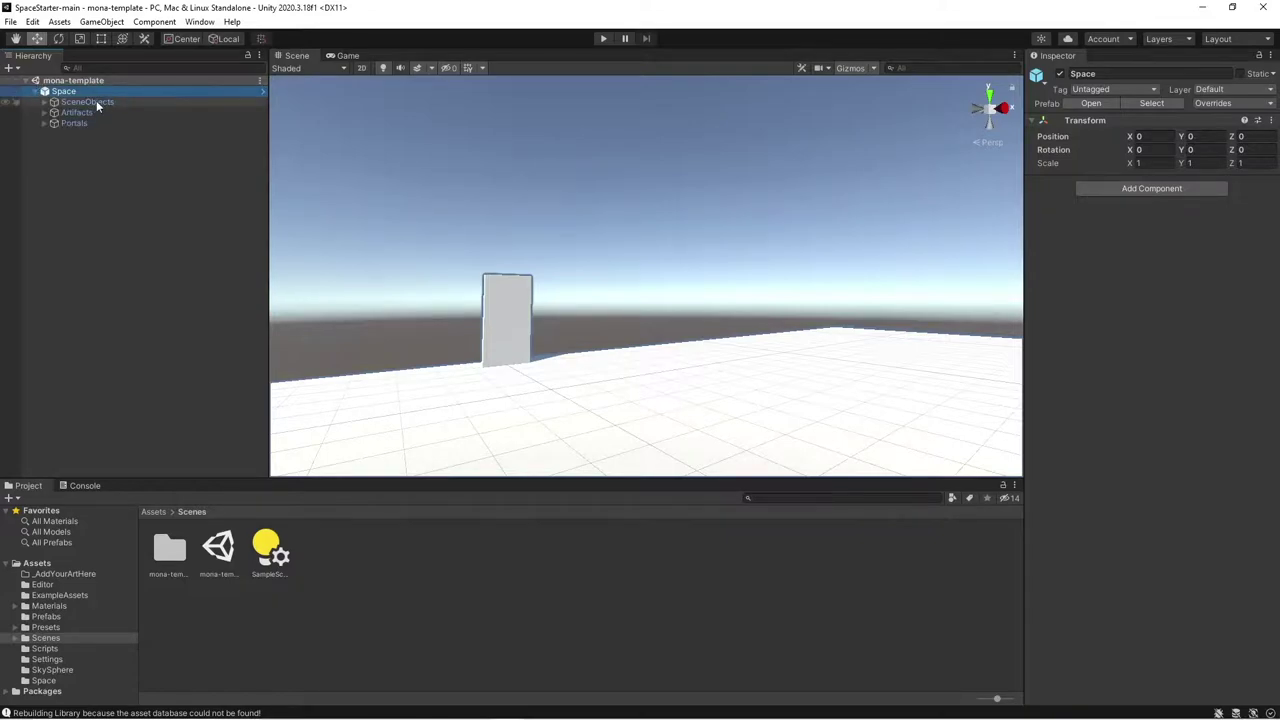
- Examine the contents of Portals under Space, collapse them, and inspect the Artifacts, Portals and SceneObjects layers in turn
{"action": "left_click", "coordinate": [47, 123]}
{"action": "double_click", "coordinate": [64, 91]}
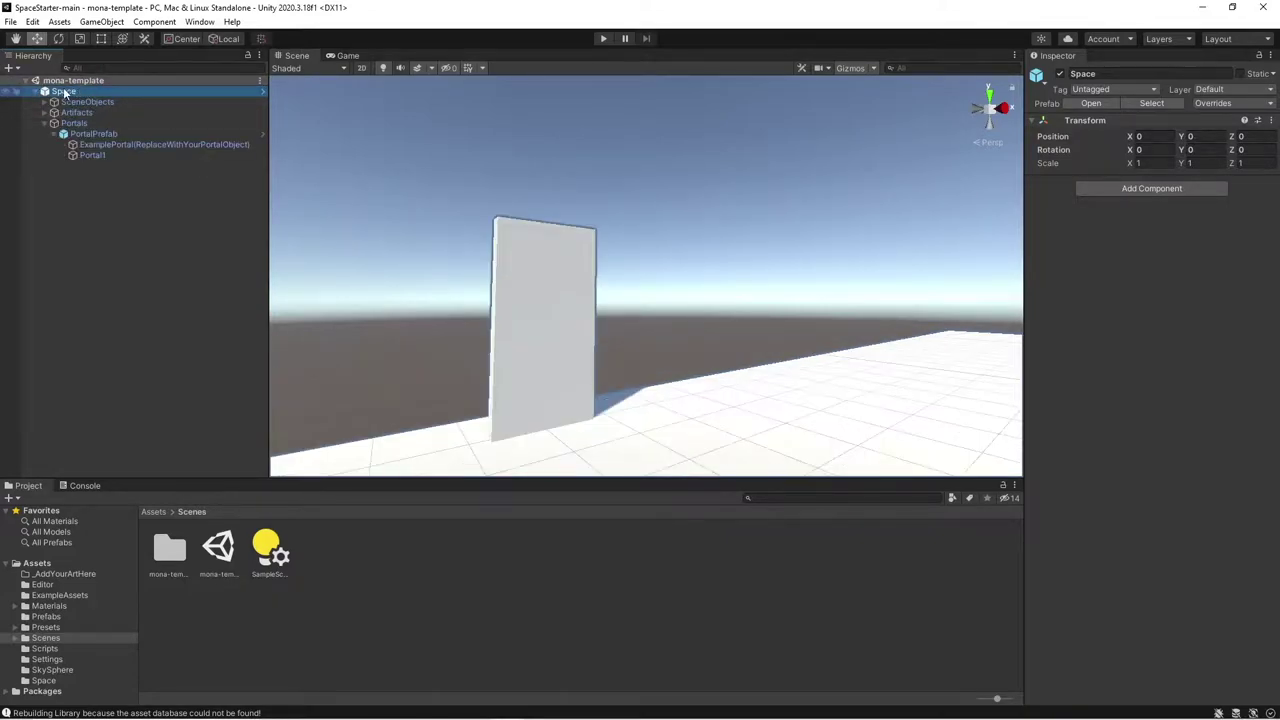
{"action": "key", "text": "Down"}
{"action": "key", "text": "Down"}
{"action": "key", "text": "Down"}
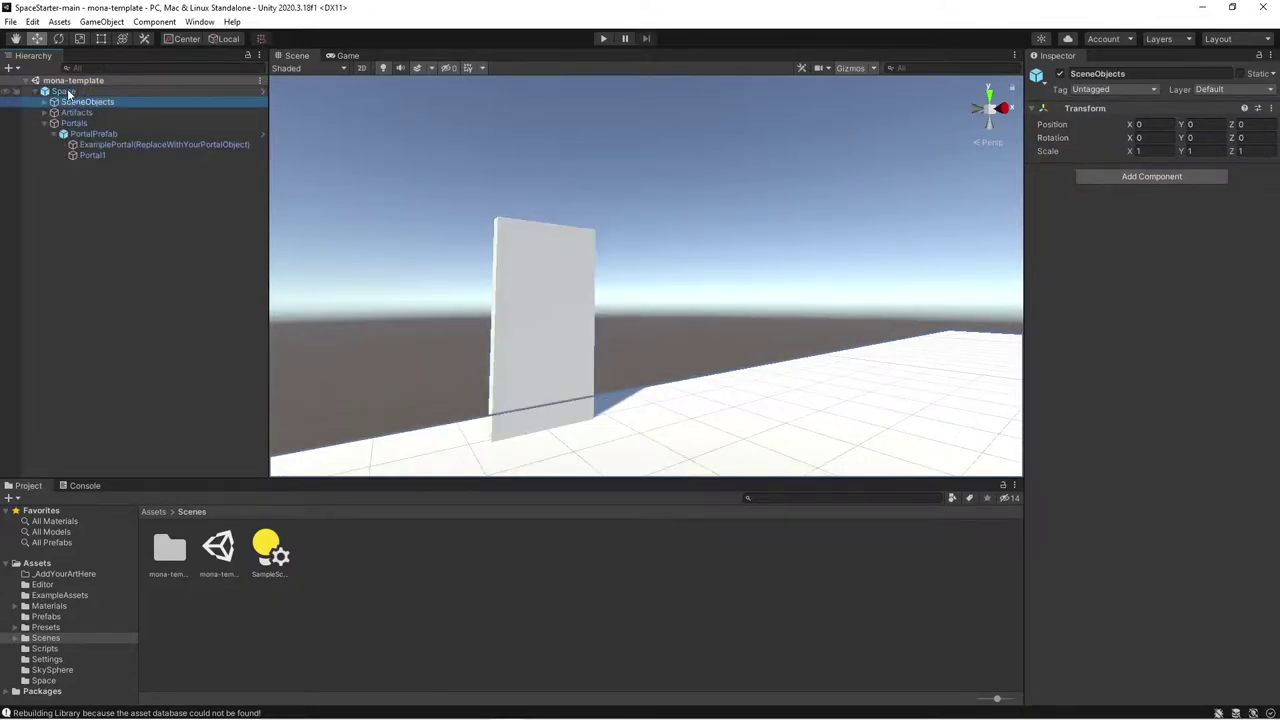
{"action": "key", "text": "Left"}
{"action": "left_click", "coordinate": [85, 112]}
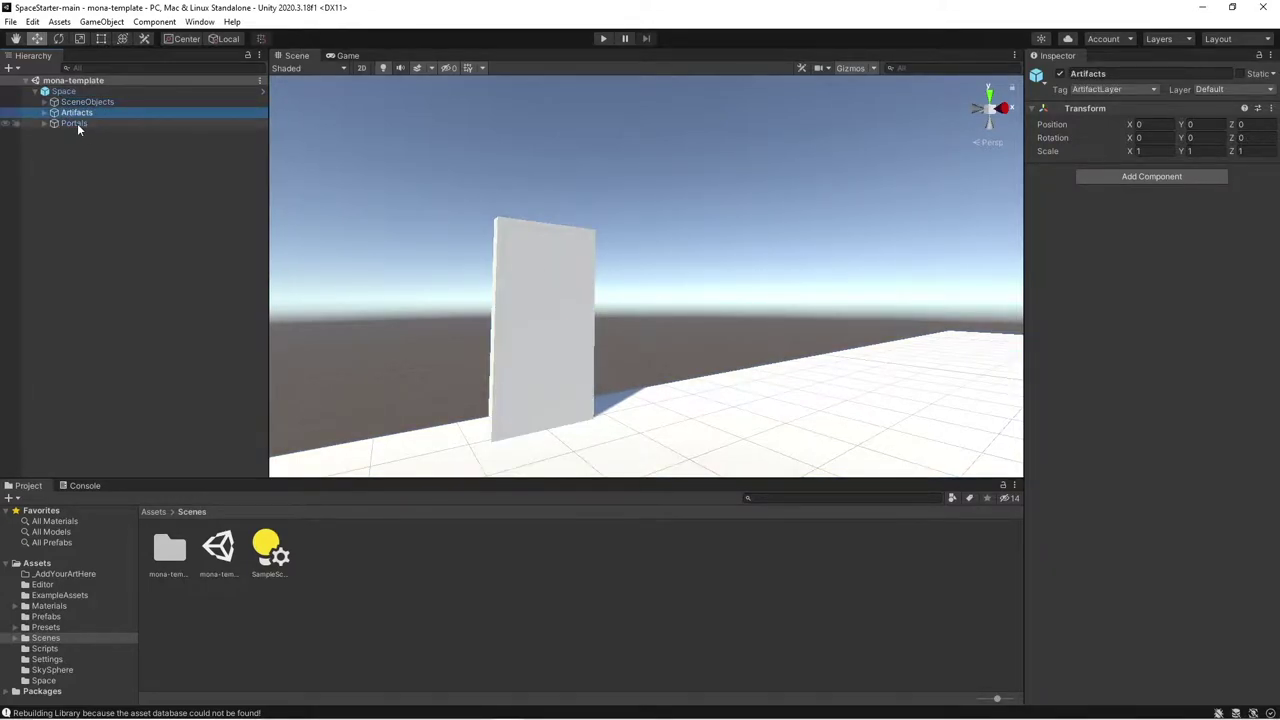
{"action": "left_click", "coordinate": [77, 123]}
{"action": "left_click", "coordinate": [97, 104]}
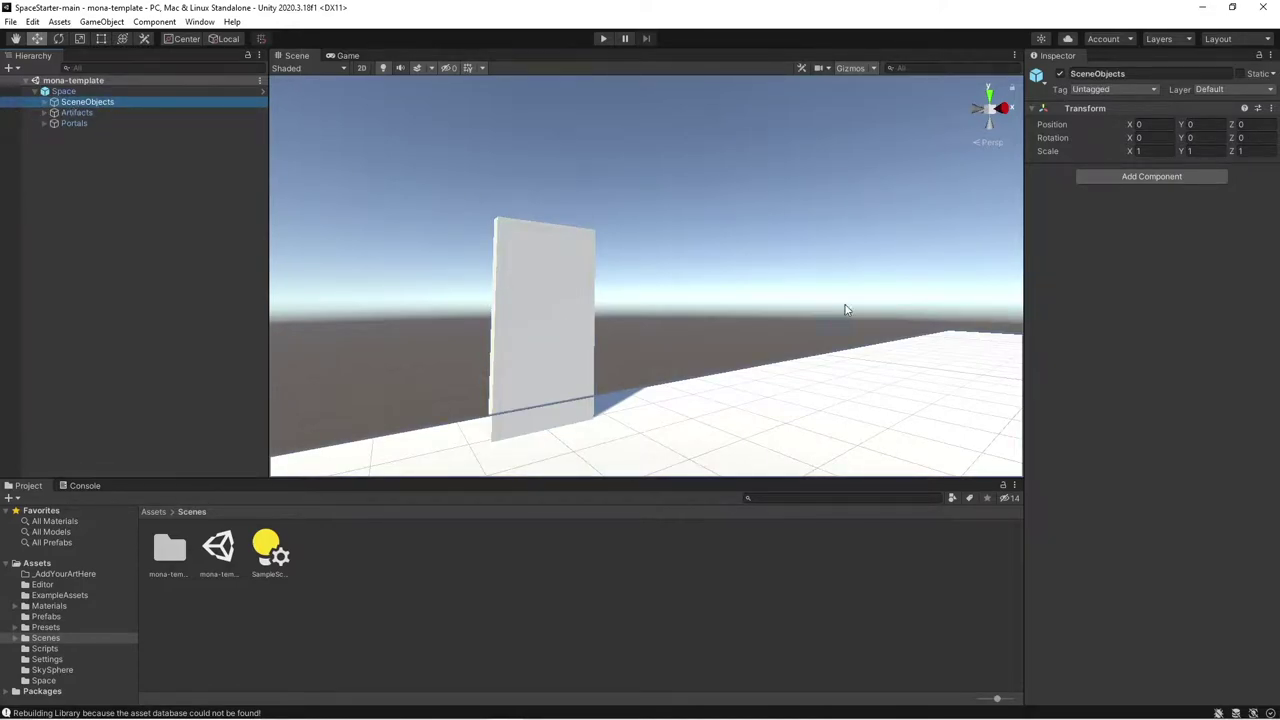
- Examine the scene from closer and farther views, and expand the Artifacts layer to view the artifact sphere beside the portal
{"action": "scroll", "coordinate": [840, 315], "scroll_direction": "down", "scroll_amount": 6}
{"action": "scroll", "coordinate": [811, 320], "scroll_direction": "up", "scroll_amount": 5}
{"action": "scroll", "coordinate": [757, 330], "scroll_direction": "up", "scroll_amount": 5}
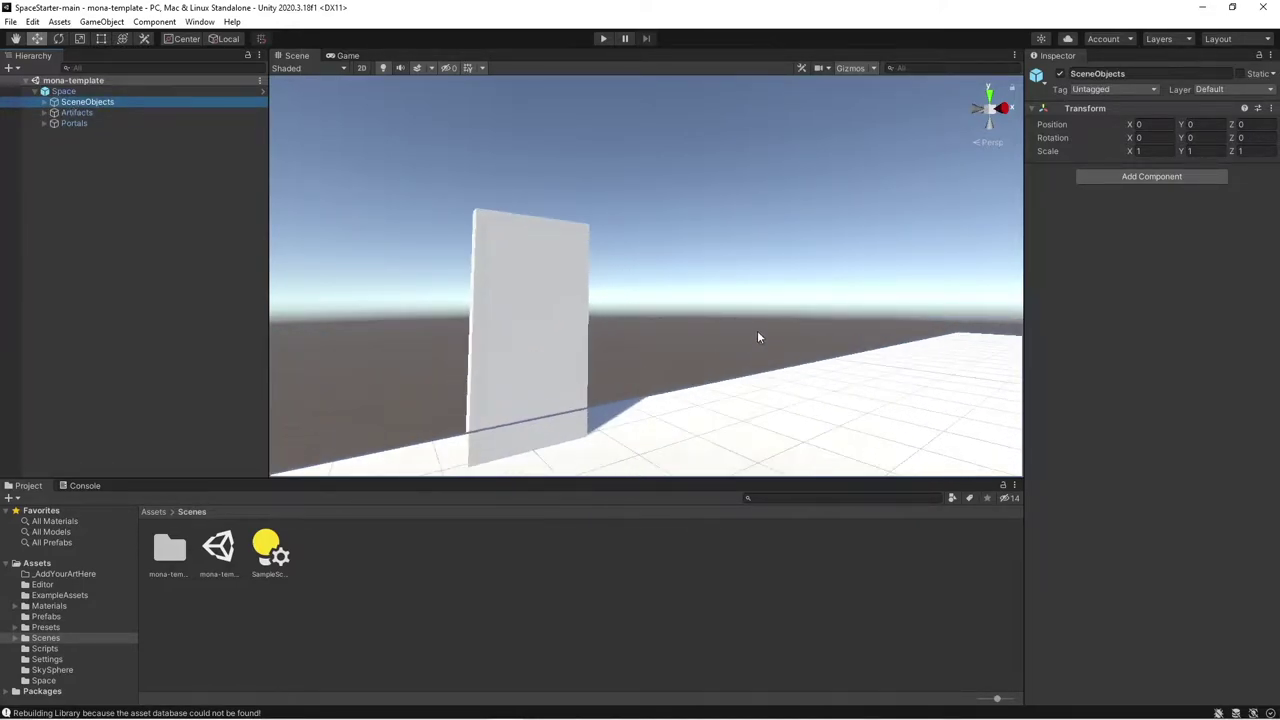
{"action": "scroll", "coordinate": [719, 233], "scroll_direction": "down", "scroll_amount": 5}
{"action": "scroll", "coordinate": [616, 271], "scroll_direction": "up", "scroll_amount": 5}
{"action": "left_click", "coordinate": [76, 113]}
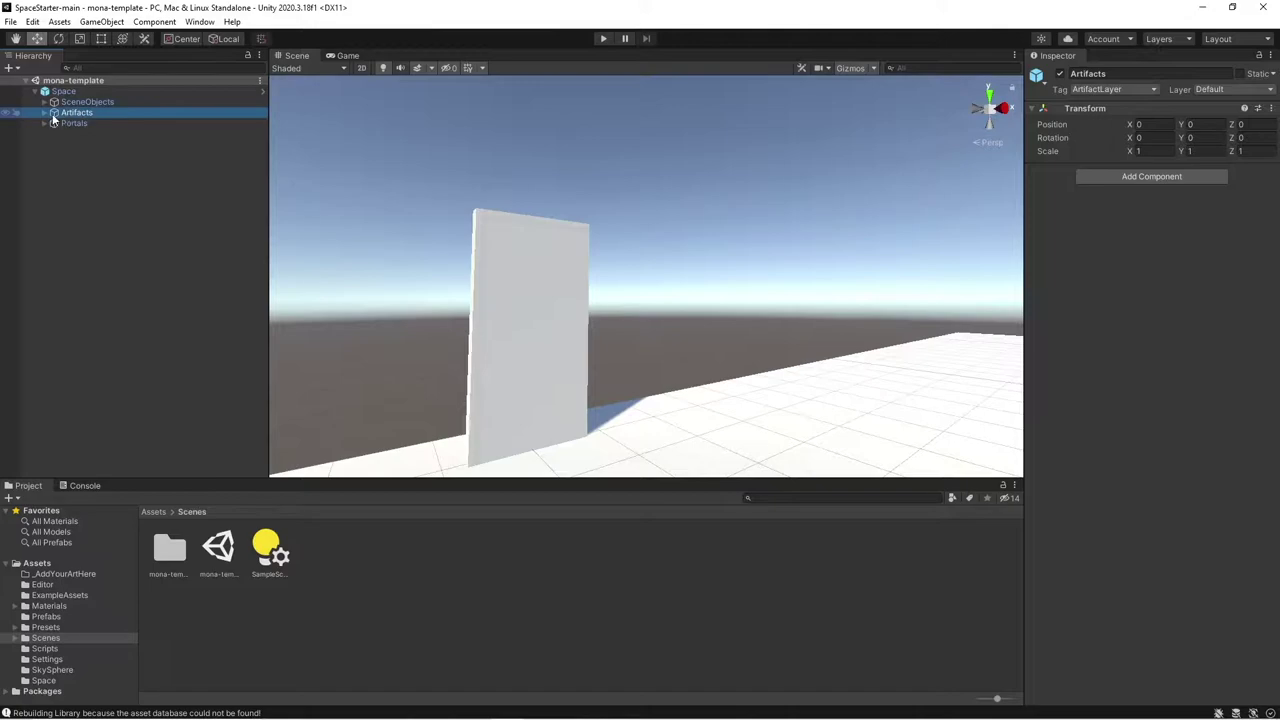
{"action": "left_click", "coordinate": [49, 117]}
{"action": "scroll", "coordinate": [628, 258], "scroll_direction": "down", "scroll_amount": 2}
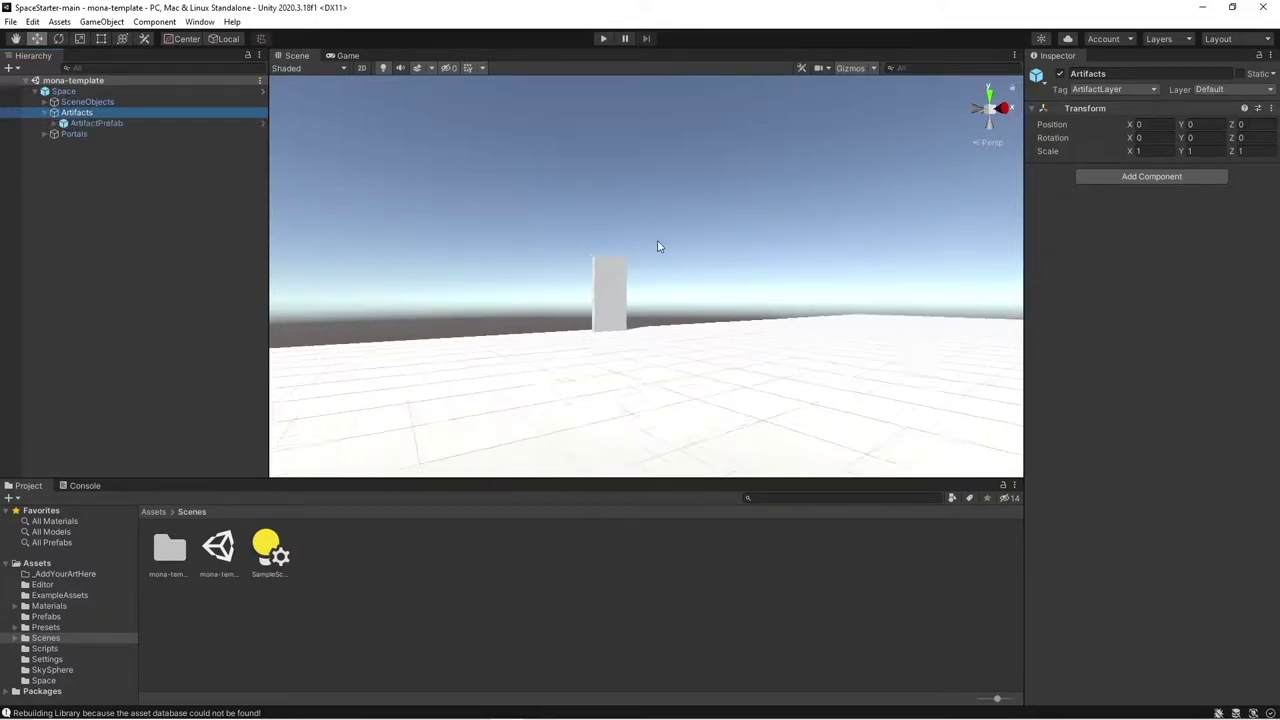
{"action": "scroll", "coordinate": [657, 246], "scroll_direction": "down", "scroll_amount": 2}
{"action": "middle_click_drag", "start_coordinate": [657, 246], "coordinate": [600, 221]}
{"action": "scroll", "coordinate": [600, 282], "scroll_direction": "up", "scroll_amount": 3}
{"action": "scroll", "coordinate": [598, 240], "scroll_direction": "down", "scroll_amount": 3}
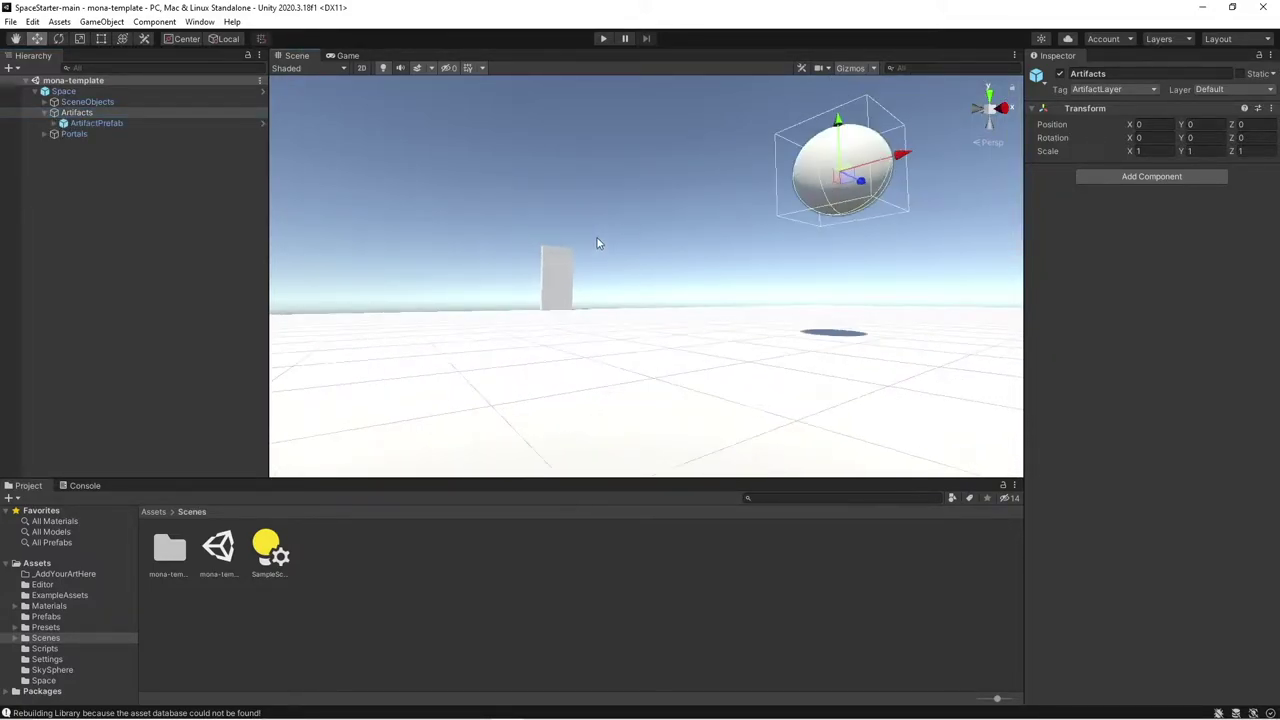
{"action": "right_click_drag", "start_coordinate": [598, 243], "coordinate": [560, 250]}
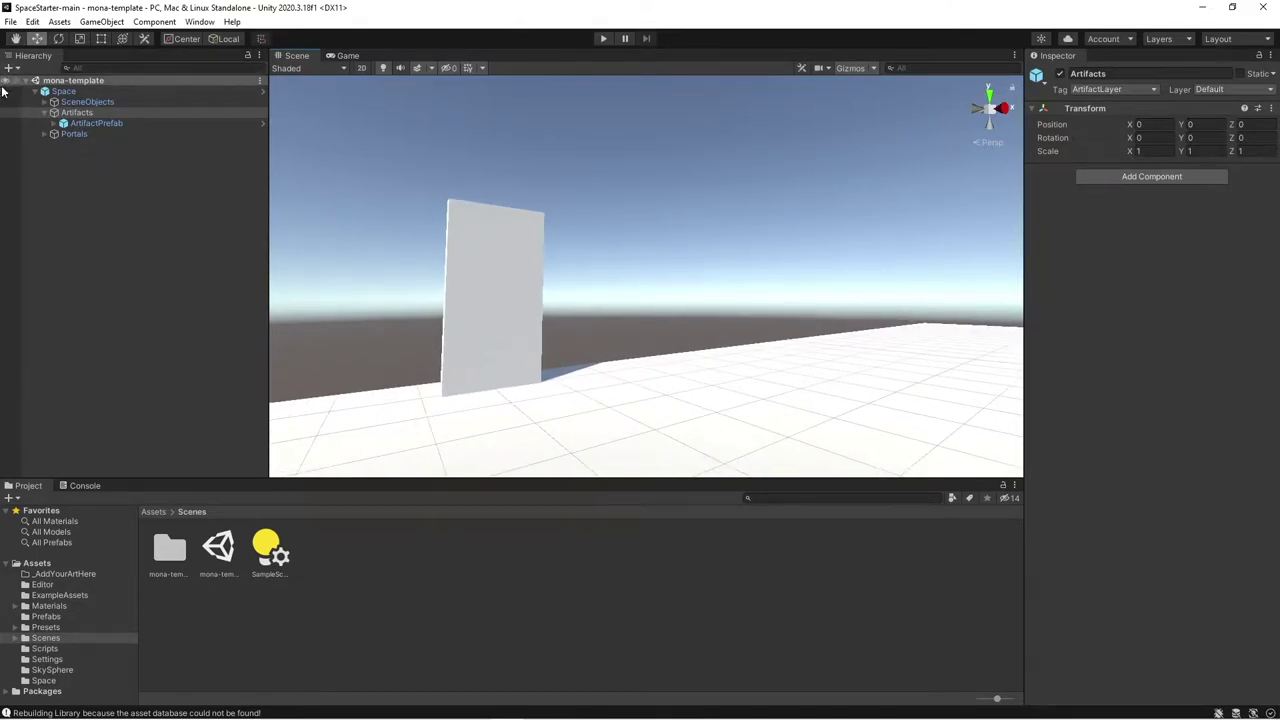
- Collapse Artifacts and expand Portals and PortalPrefab down to the Portal1 object
{"action": "left_click", "coordinate": [49, 113]}
{"action": "left_click", "coordinate": [72, 123]}
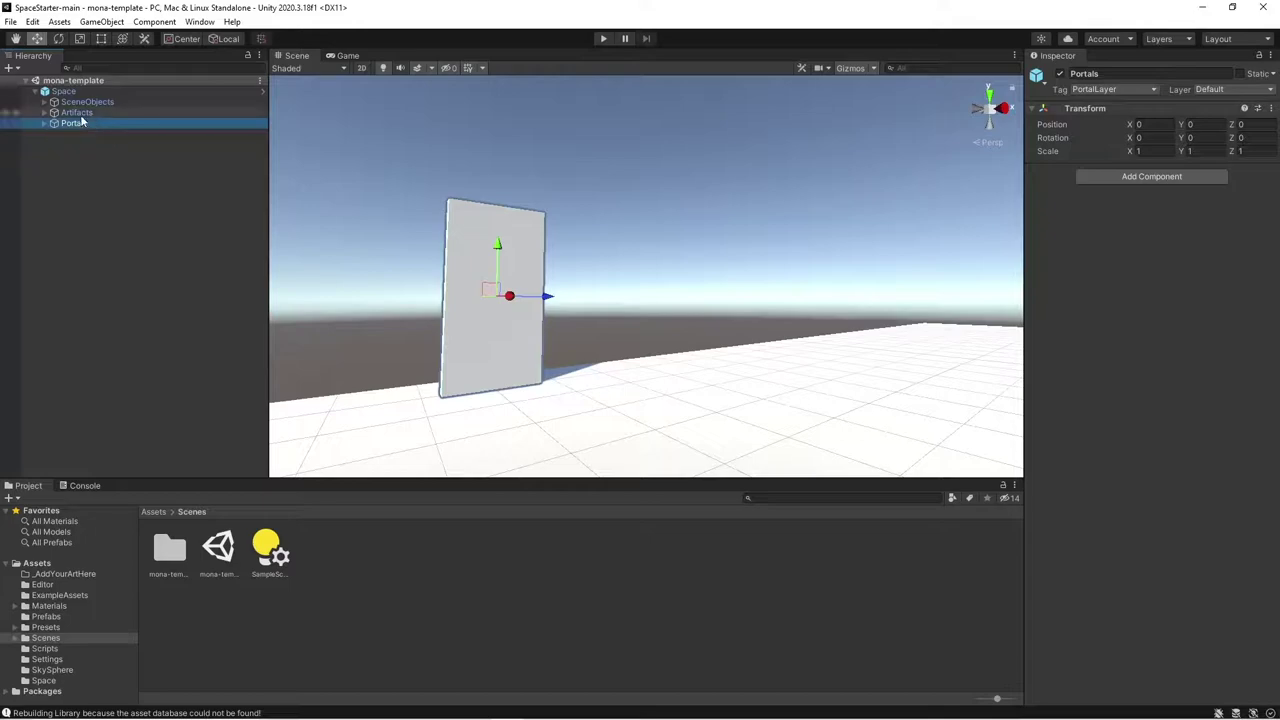
{"action": "left_click", "coordinate": [44, 123]}
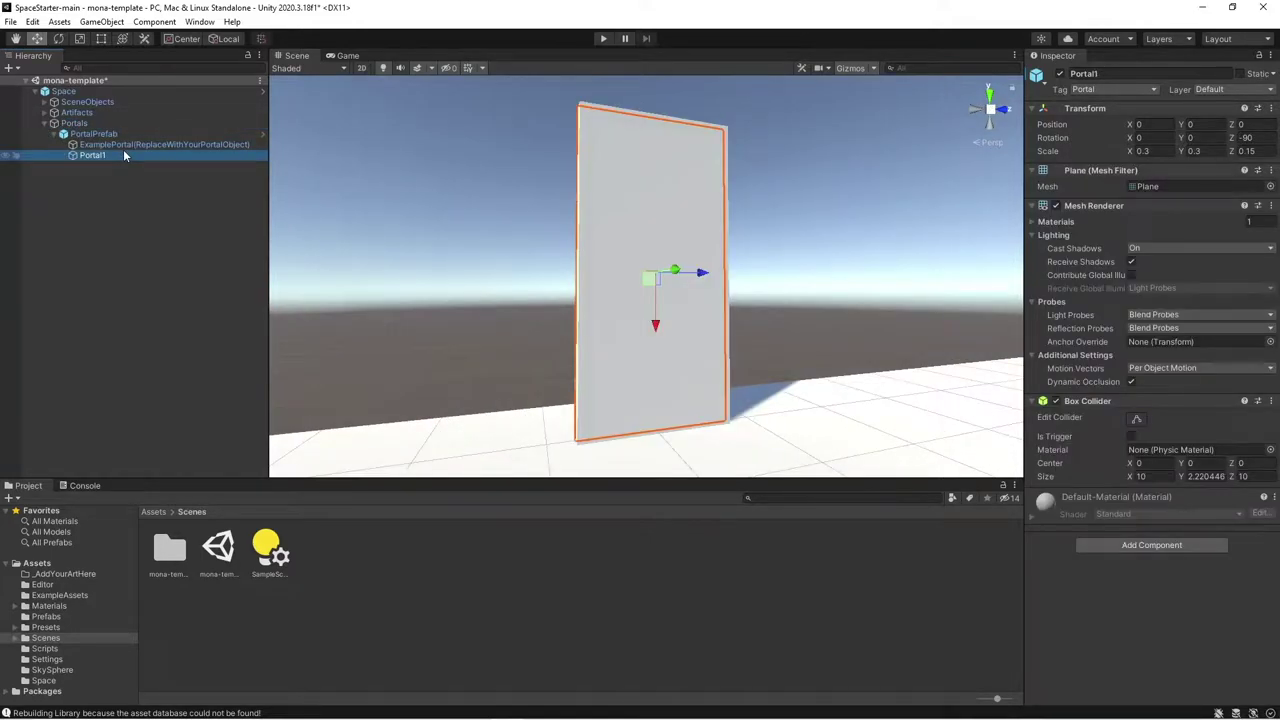
- Inspect Portals, PortalPrefab, ExamplePortal(ReplaceWithYourPortalObject) and Portal1 in turn, ending on the example portal object
{"action": "left_click", "coordinate": [126, 135]}
{"action": "left_click", "coordinate": [139, 126]}
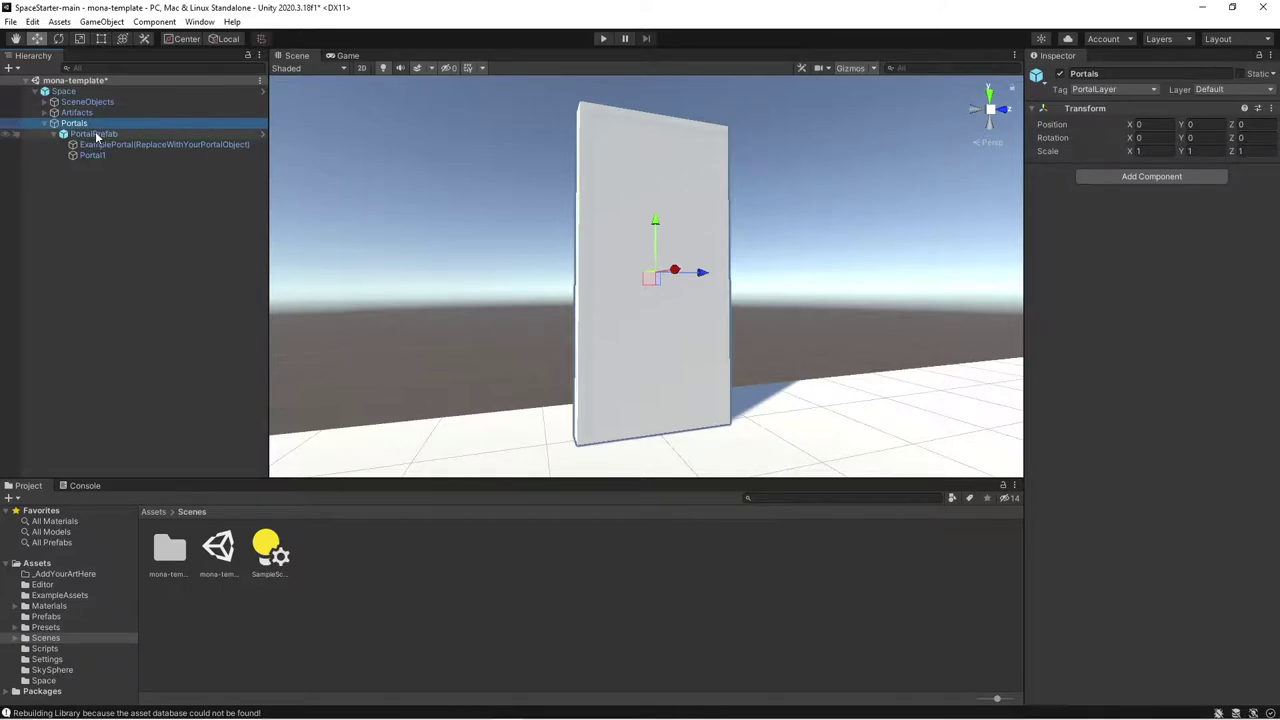
{"action": "left_click", "coordinate": [98, 135]}
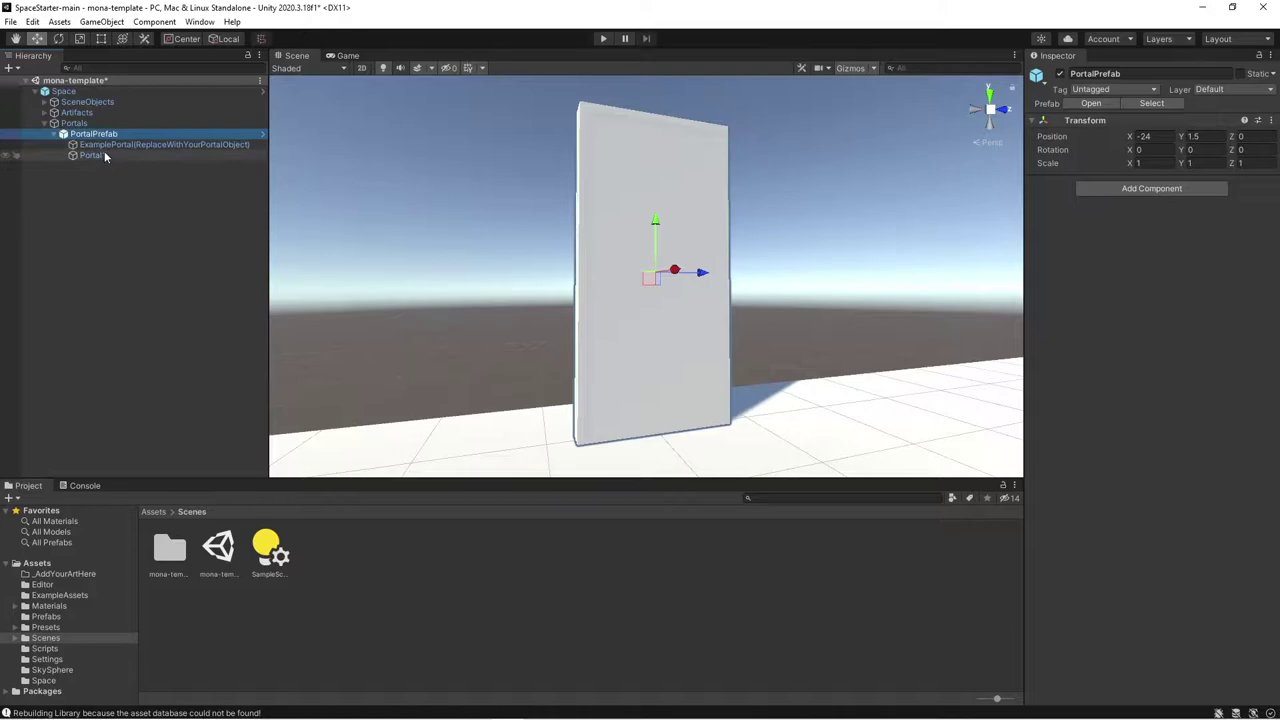
{"action": "left_click", "coordinate": [100, 145]}
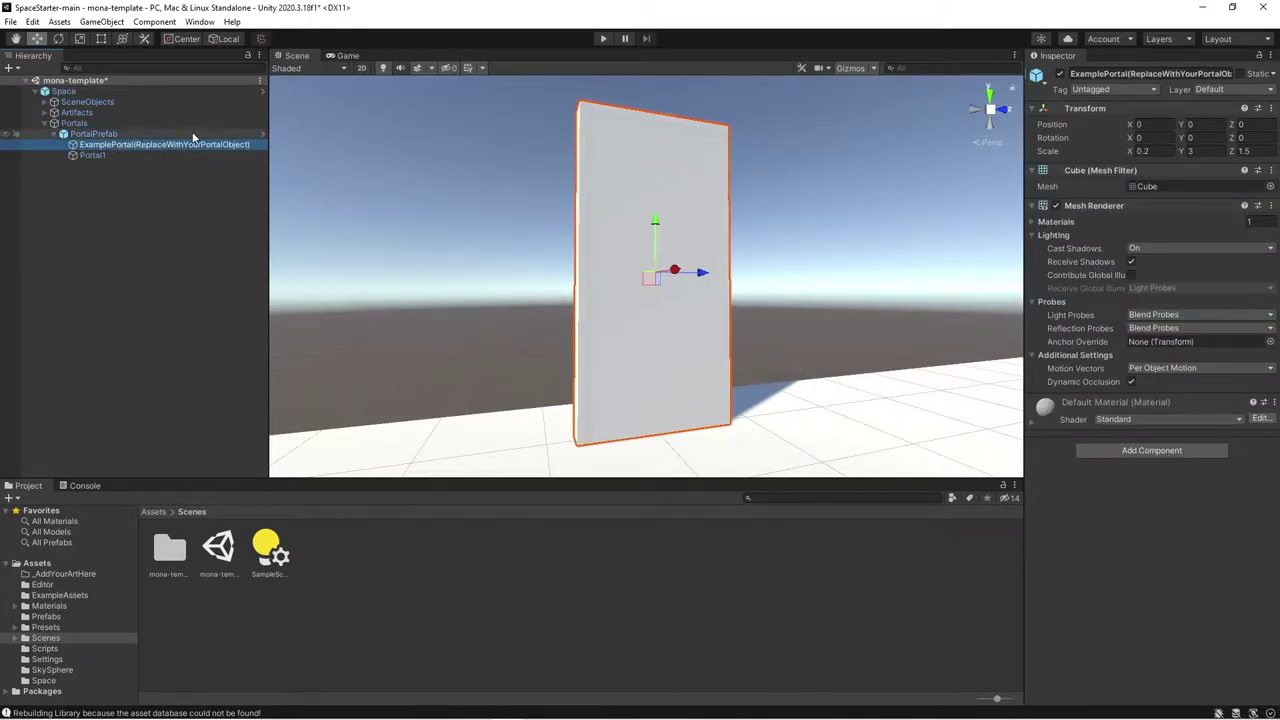
{"action": "left_click", "coordinate": [91, 156]}
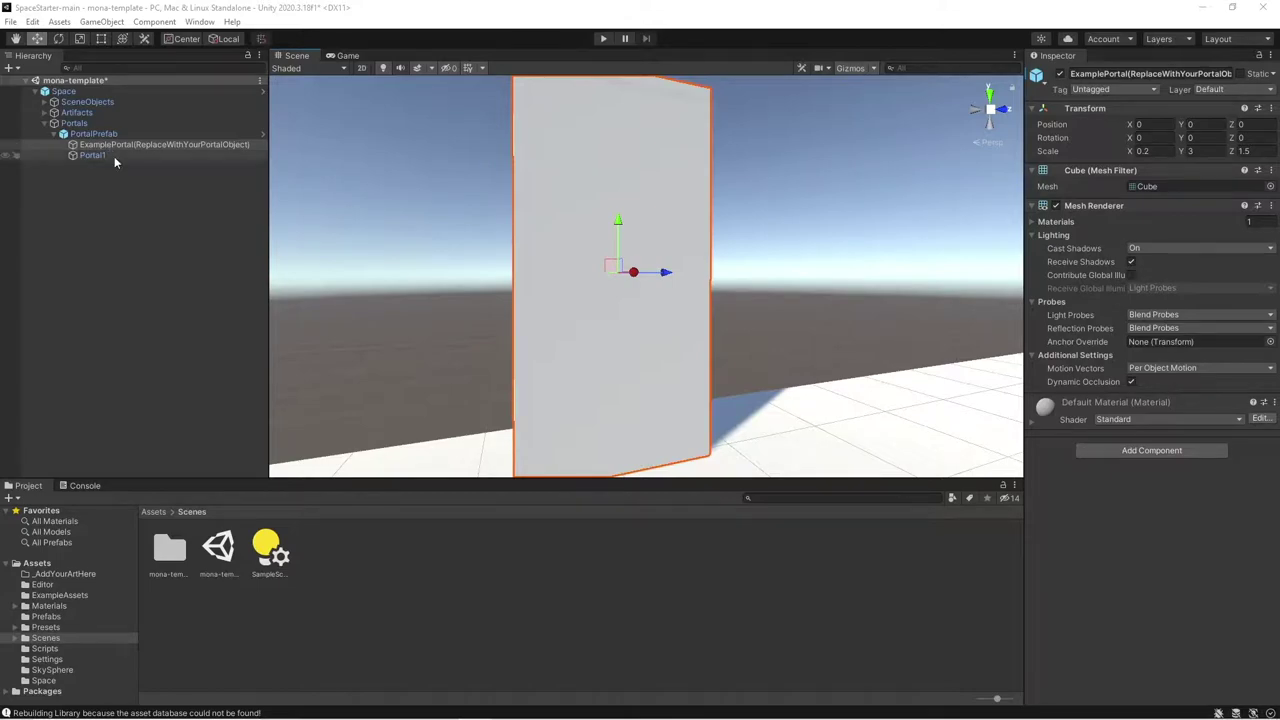
{"action": "left_click", "coordinate": [90, 146]}
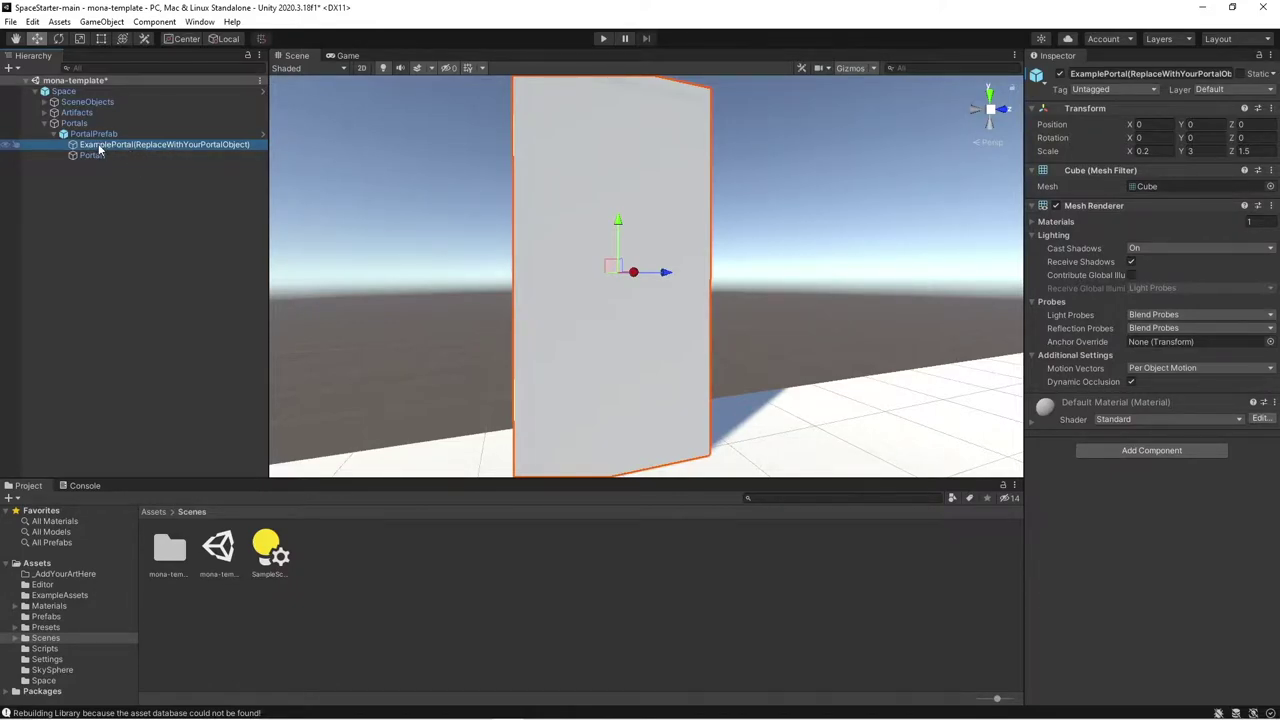
{"action": "scroll", "coordinate": [601, 231], "scroll_direction": "down", "scroll_amount": 2}
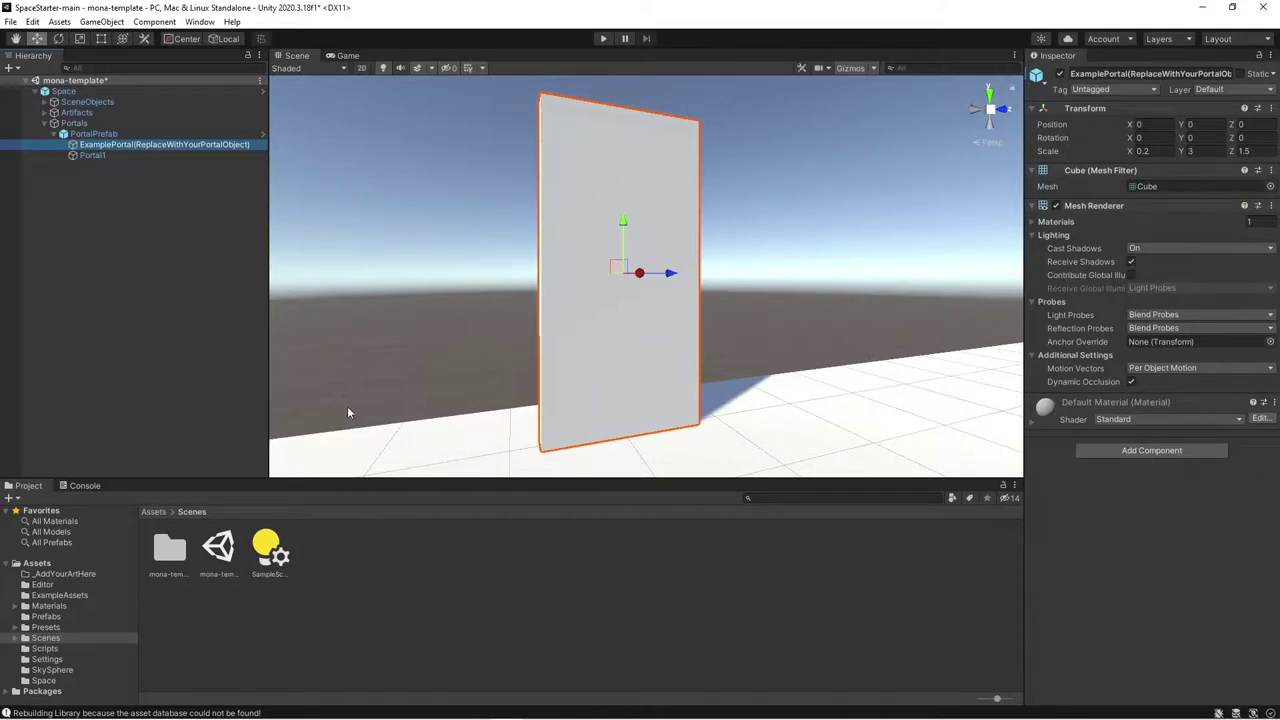
- Place the Avatar(ForScaleOnly) asset from ExampleAssets in front of the portal and shift it to about Z 0.034
{"action": "left_click", "coordinate": [154, 512]}
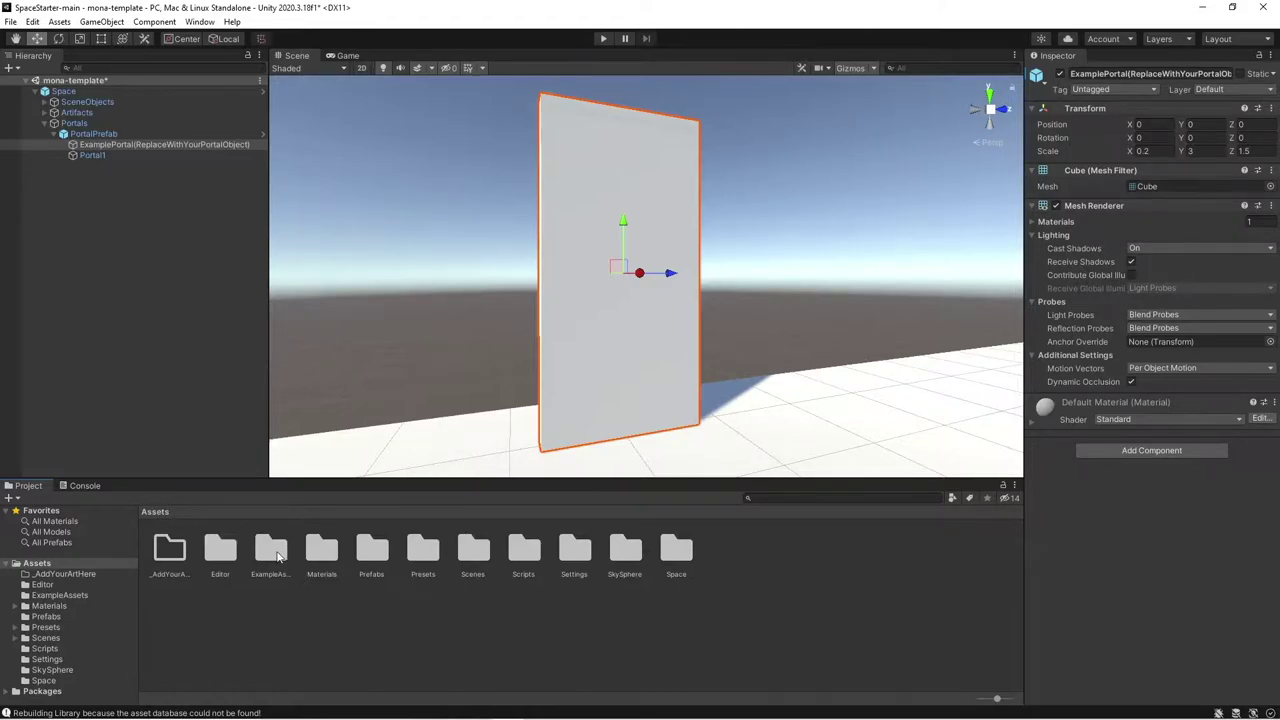
{"action": "double_click", "coordinate": [272, 550]}
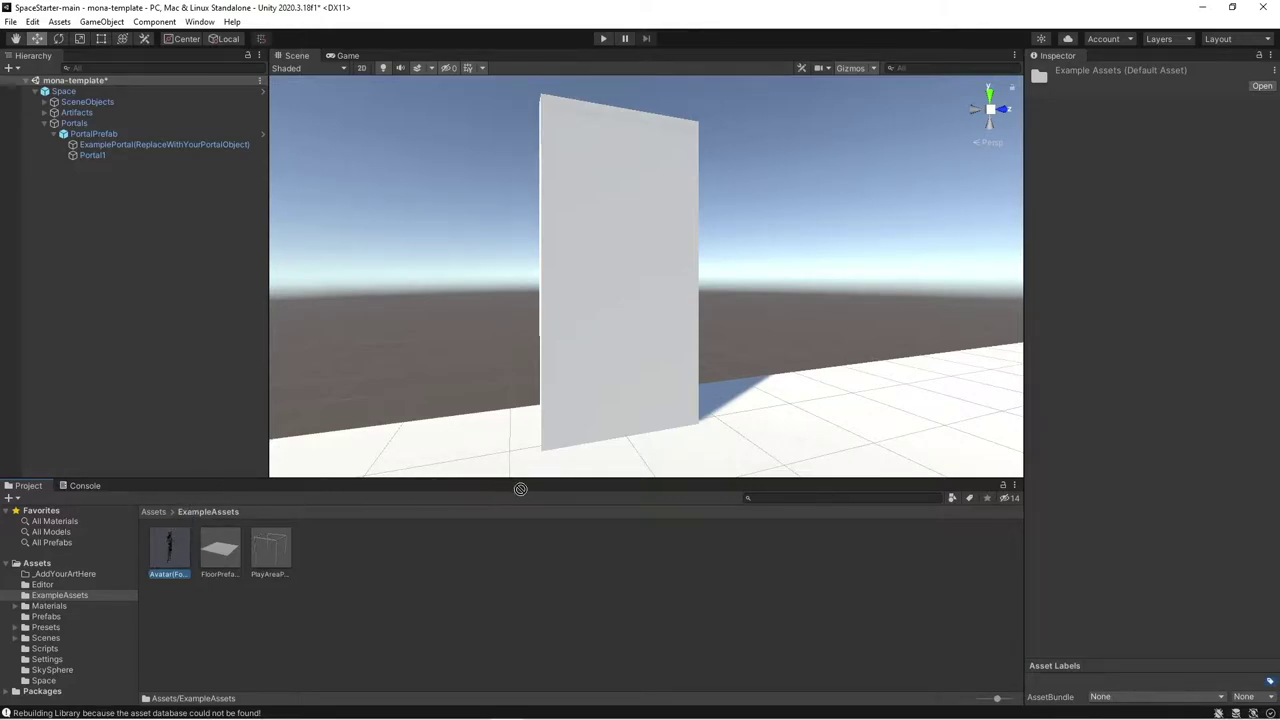
{"action": "left_click_drag", "start_coordinate": [520, 489], "coordinate": [660, 476]}
{"action": "left_click_drag", "start_coordinate": [752, 358], "coordinate": [651, 390], "text": "alt"}
{"action": "middle_click_drag", "start_coordinate": [651, 390], "coordinate": [632, 340]}
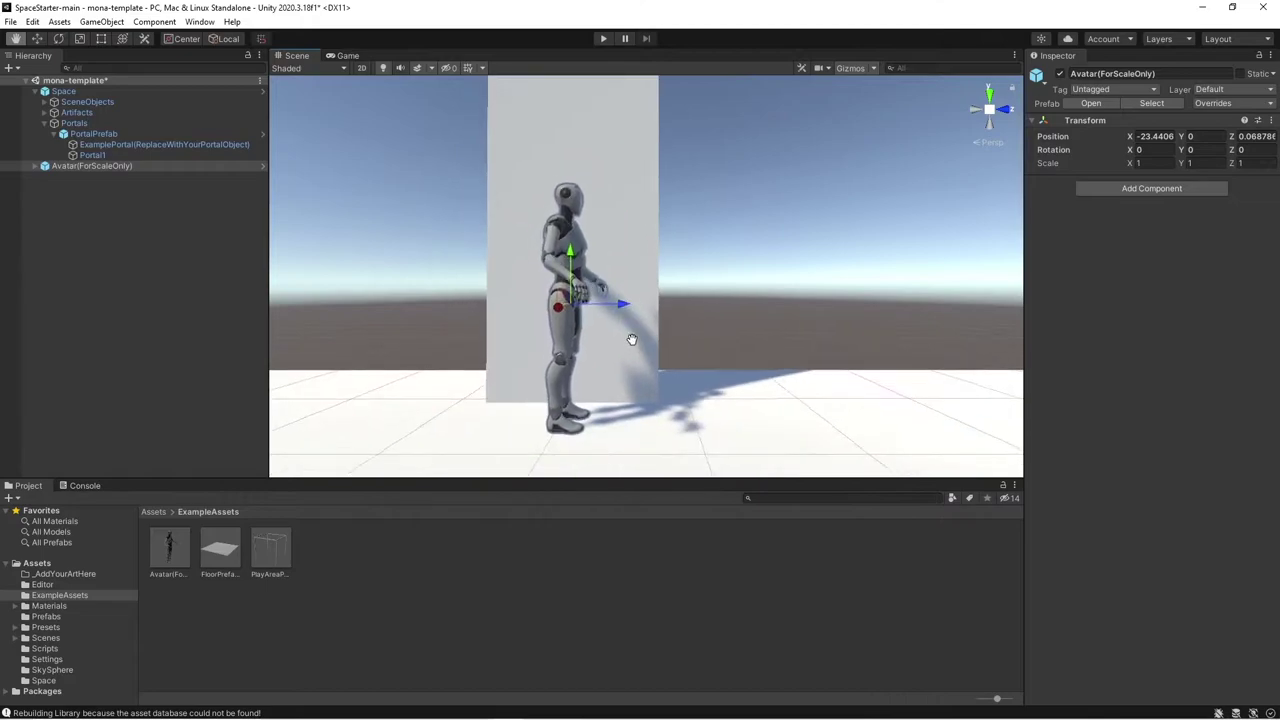
{"action": "left_click_drag", "start_coordinate": [619, 311], "coordinate": [600, 300]}
{"action": "mouse_move", "coordinate": [600, 300]}
{"action": "middle_mouse_down"}
{"action": "mouse_move", "coordinate": [614, 300]}
{"action": "mouse_move", "coordinate": [602, 299]}
{"action": "middle_mouse_up"}
{"action": "scroll", "coordinate": [598, 318], "scroll_direction": "down", "scroll_amount": 4}
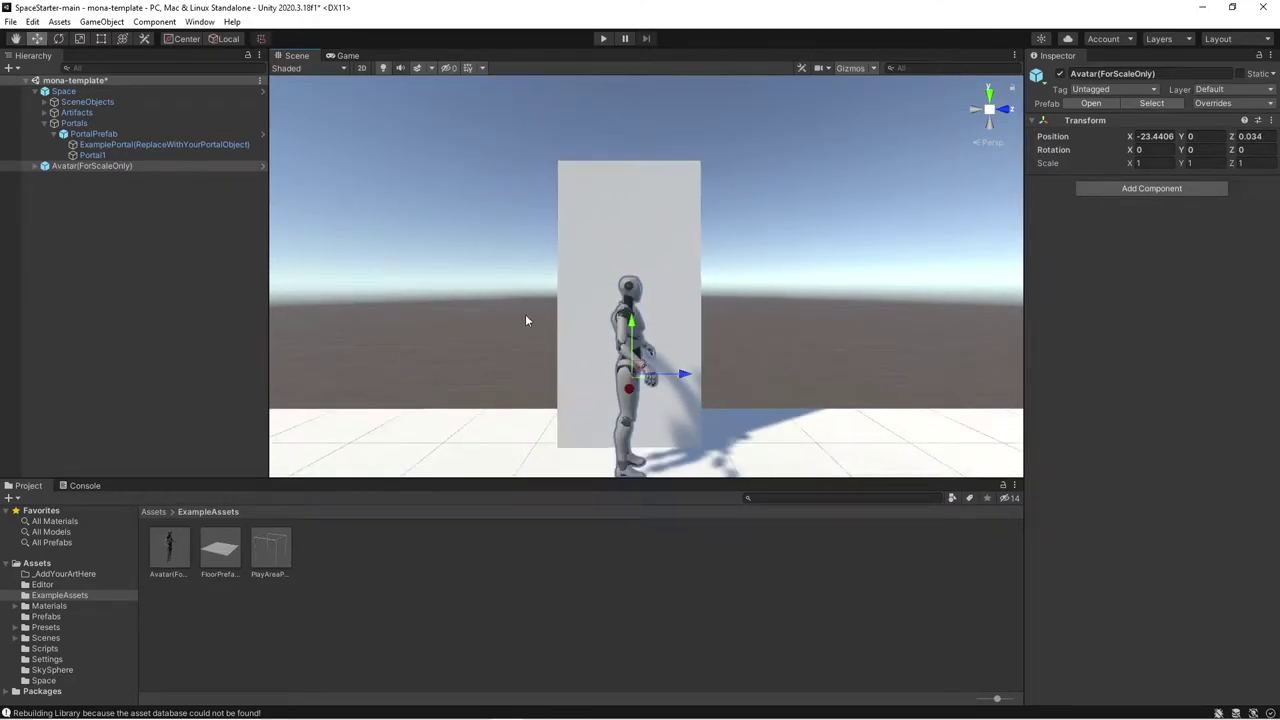
- Compare the avatar's size with the portal from several angles and distances
{"action": "left_click_drag", "start_coordinate": [525, 314], "coordinate": [597, 314], "text": "alt"}
{"action": "middle_click_drag", "start_coordinate": [528, 295], "coordinate": [553, 287]}
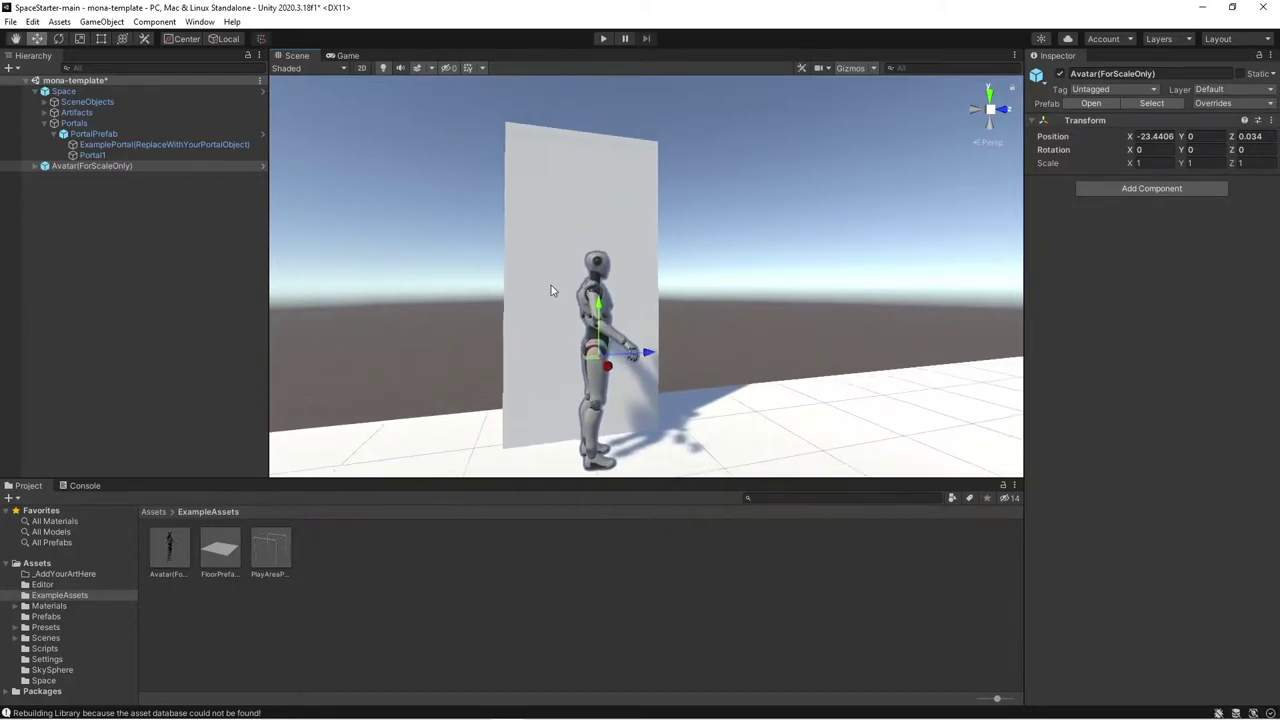
{"action": "left_click_drag", "start_coordinate": [553, 287], "coordinate": [624, 314], "text": "alt"}
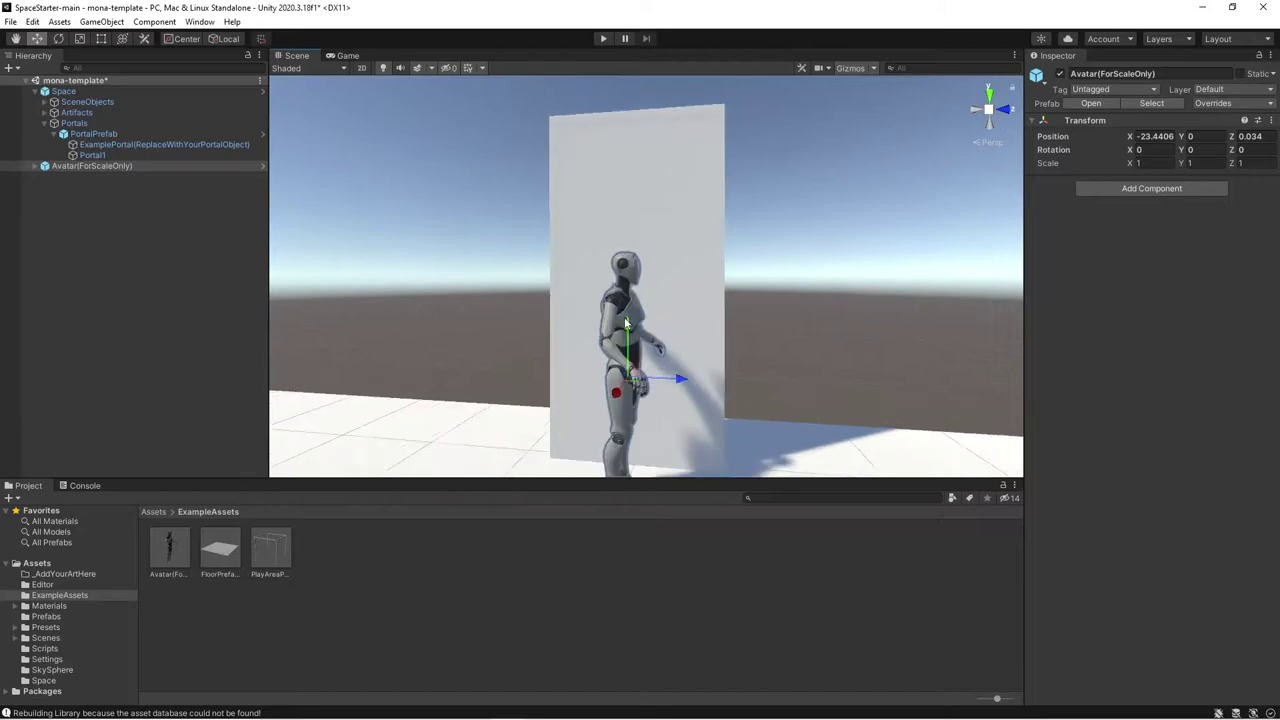
{"action": "scroll", "coordinate": [624, 318], "scroll_direction": "up", "scroll_amount": 3}
{"action": "mouse_move", "coordinate": [614, 324]}
{"action": "middle_mouse_down"}
{"action": "mouse_move", "coordinate": [666, 326]}
{"action": "mouse_move", "coordinate": [614, 318]}
{"action": "middle_mouse_up"}
{"action": "scroll", "coordinate": [668, 328], "scroll_direction": "down", "scroll_amount": 3}
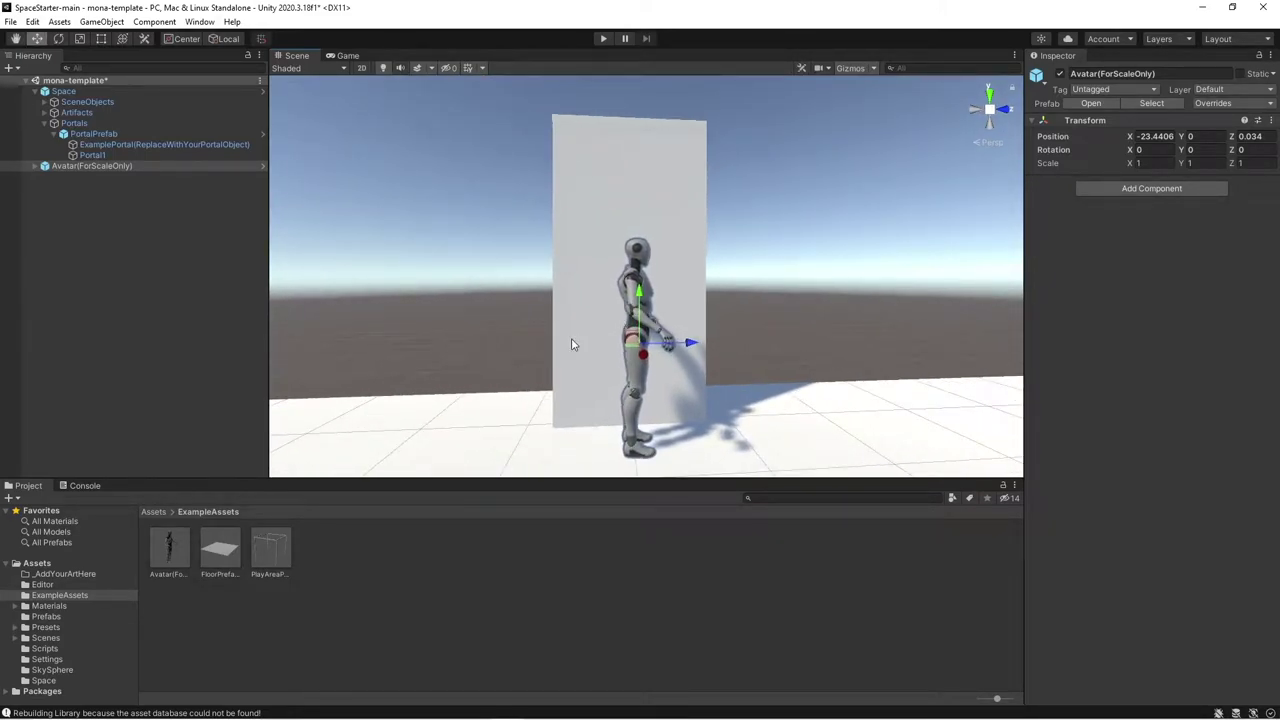
- Temporarily deactivate the ExamplePortal object to examine the Portal1 plane on its own, and reactivate it
{"action": "left_click", "coordinate": [138, 144]}
{"action": "left_click", "coordinate": [102, 155]}
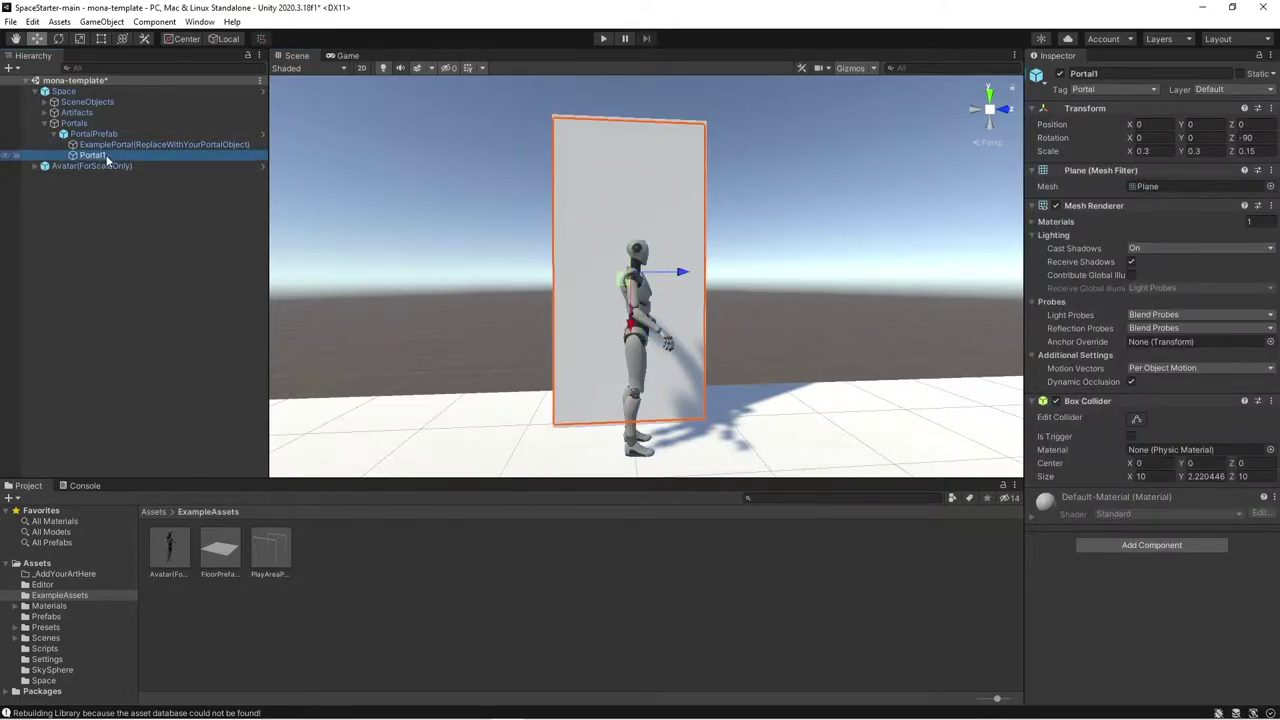
{"action": "left_click", "coordinate": [124, 147]}
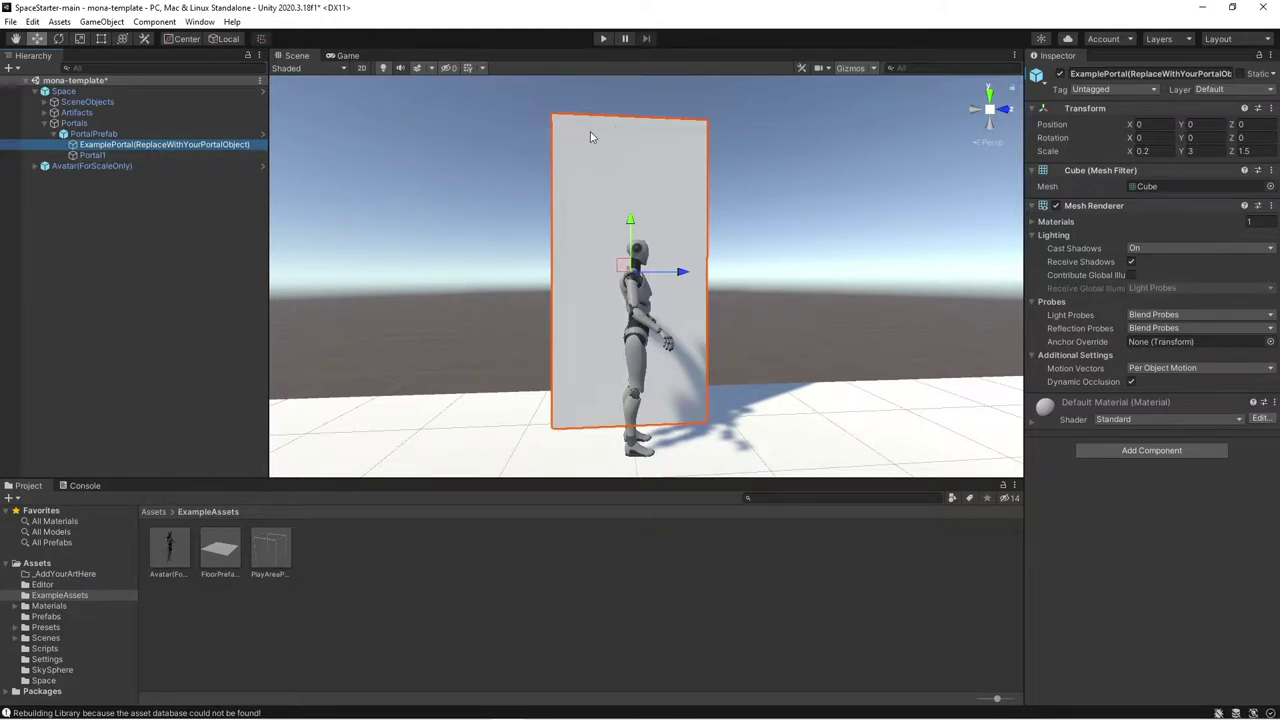
{"action": "left_click", "coordinate": [1060, 74]}
{"action": "left_click", "coordinate": [128, 155]}
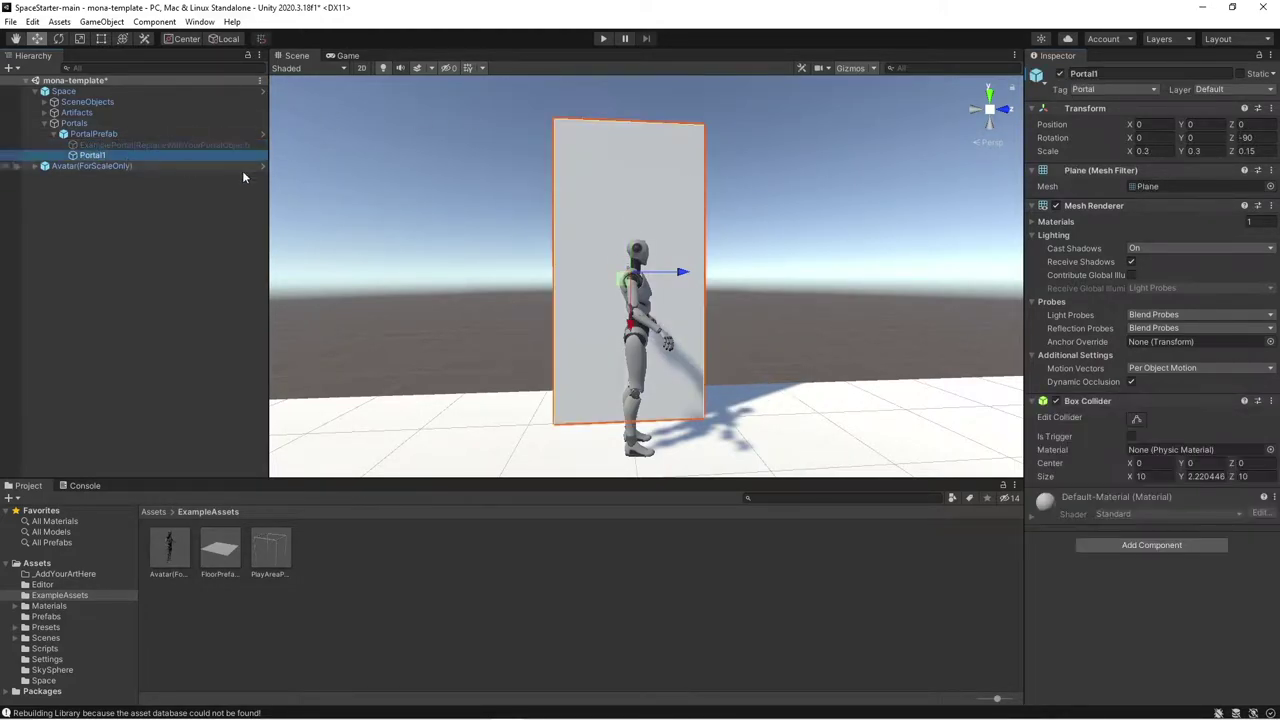
{"action": "right_click_drag", "start_coordinate": [540, 206], "coordinate": [612, 281]}
{"action": "left_click_drag", "start_coordinate": [612, 281], "coordinate": [603, 283], "text": "alt"}
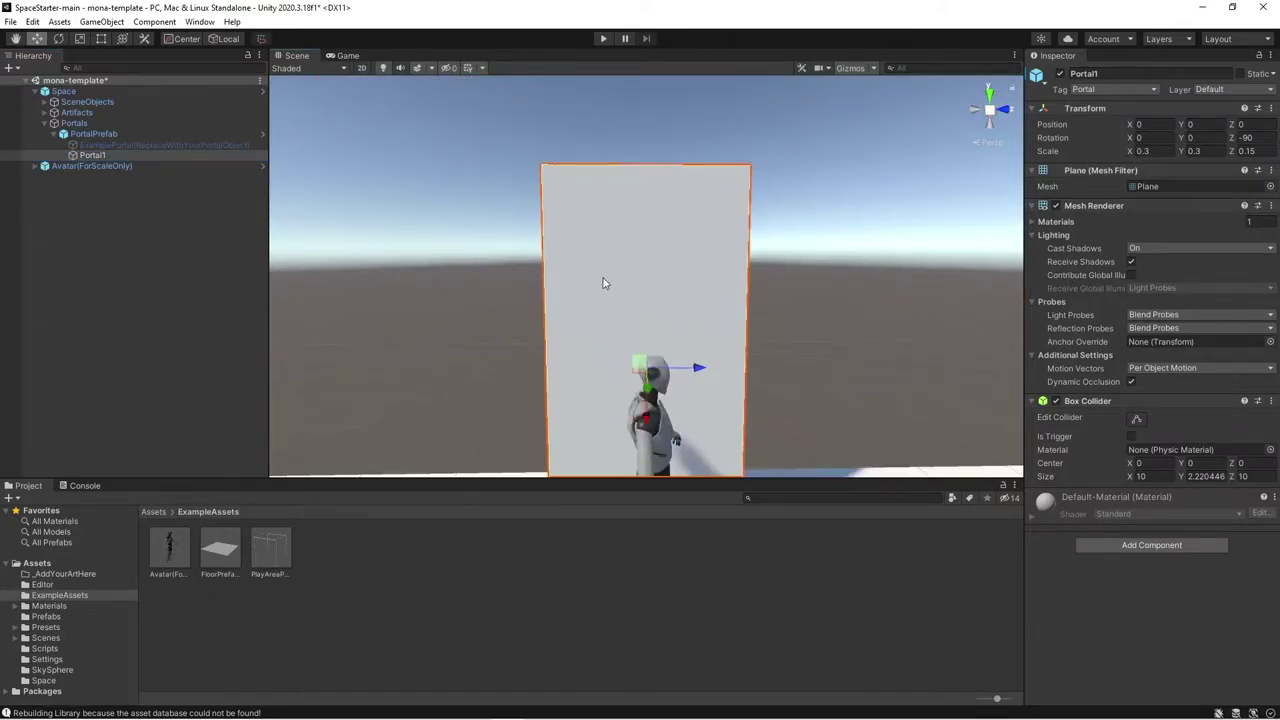
{"action": "left_click", "coordinate": [138, 146]}
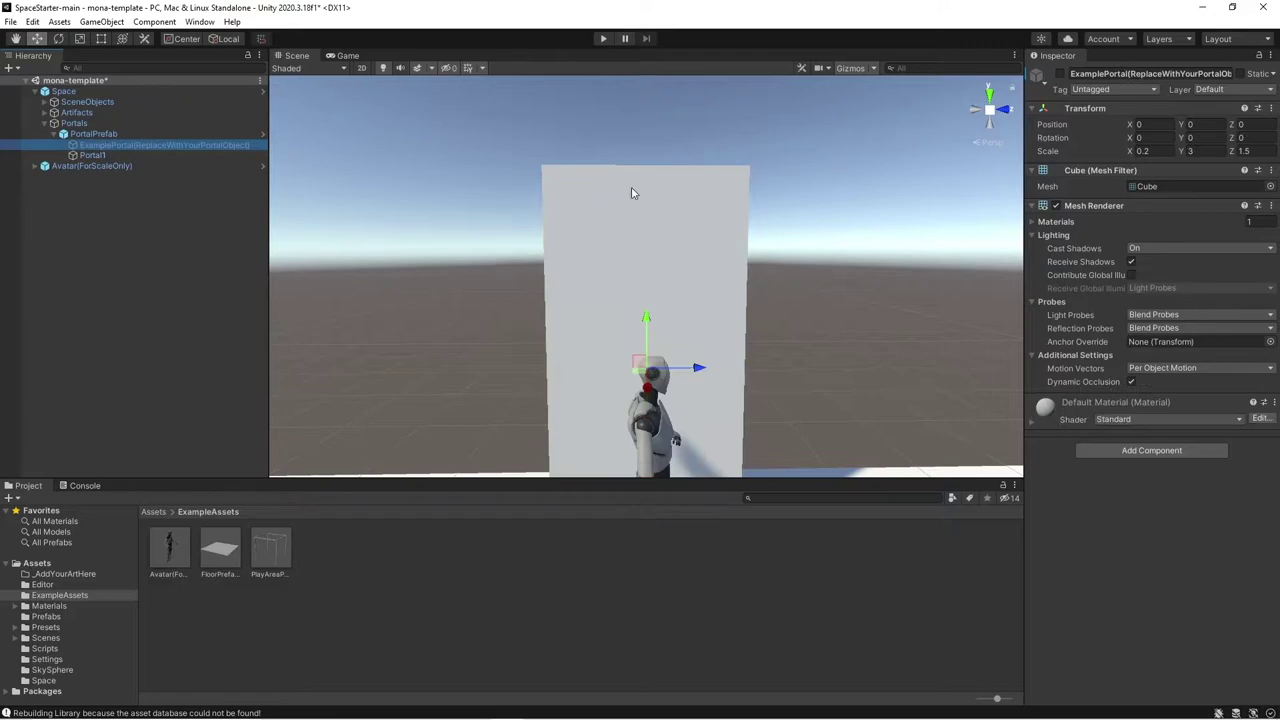
{"action": "left_click", "coordinate": [1061, 75]}
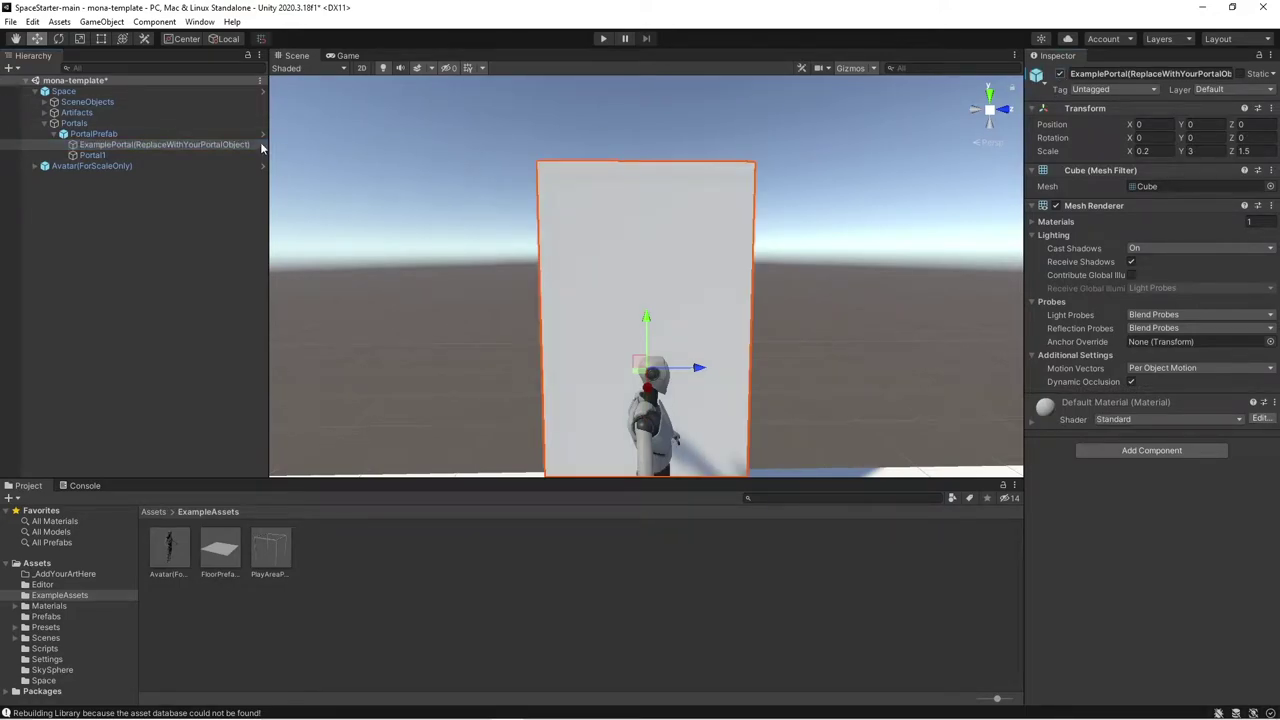
- Try scaling Portal1 up uniformly to about 0.304 in X and Y and 0.152 in Z, and undo the scaling
{"action": "left_click", "coordinate": [152, 156]}
{"action": "key", "text": "r"}
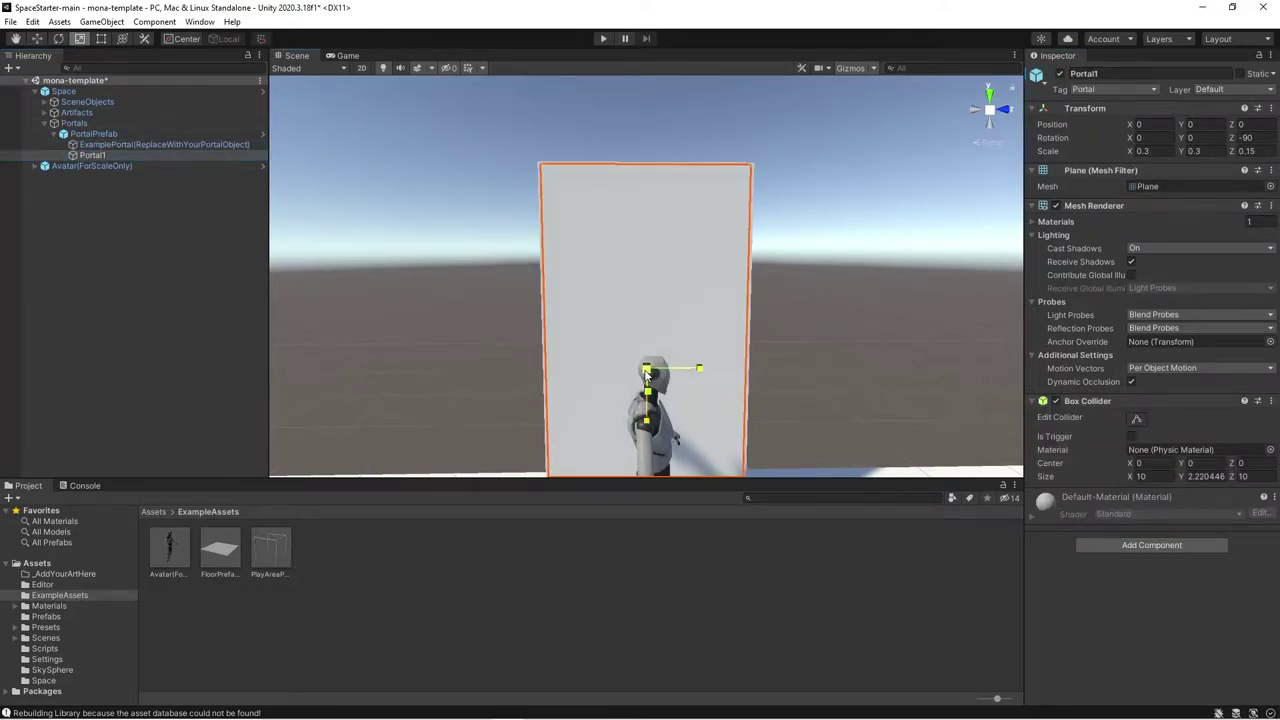
{"action": "left_click_drag", "start_coordinate": [648, 370], "coordinate": [626, 354]}
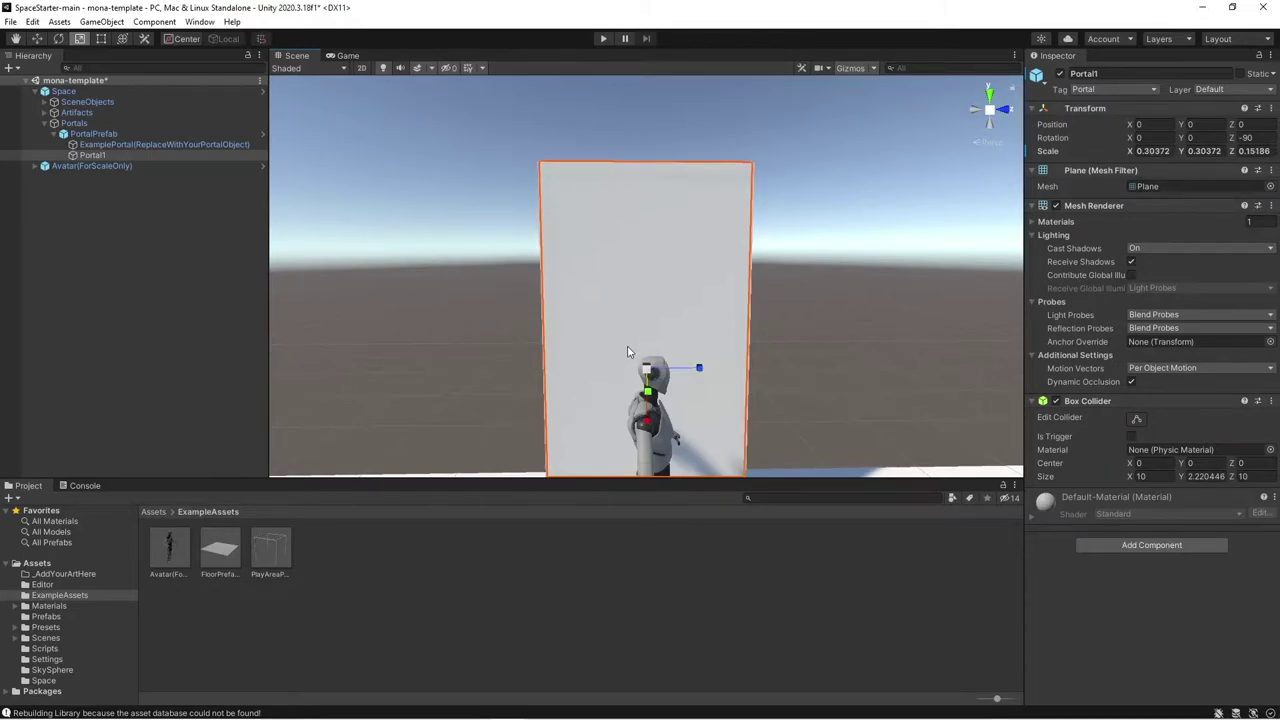
{"action": "key", "text": "ctrl+z"}
- Delete the Avatar(ForScaleOnly) object from the scene
{"action": "left_click_drag", "start_coordinate": [533, 255], "coordinate": [638, 207], "text": "alt"}
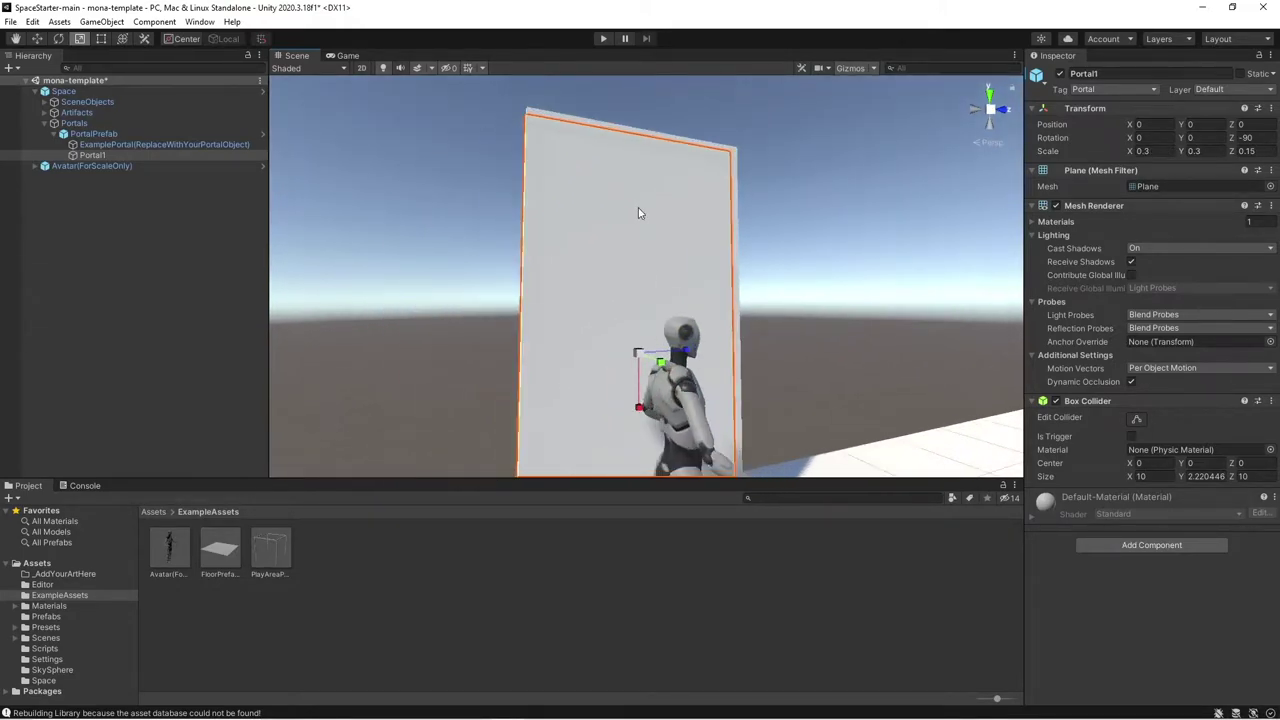
{"action": "scroll", "coordinate": [640, 212], "scroll_direction": "down", "scroll_amount": 5}
{"action": "middle_click_drag", "start_coordinate": [666, 268], "coordinate": [688, 240]}
{"action": "left_click_drag", "start_coordinate": [687, 240], "coordinate": [660, 250], "text": "alt"}
{"action": "left_click", "coordinate": [112, 161]}
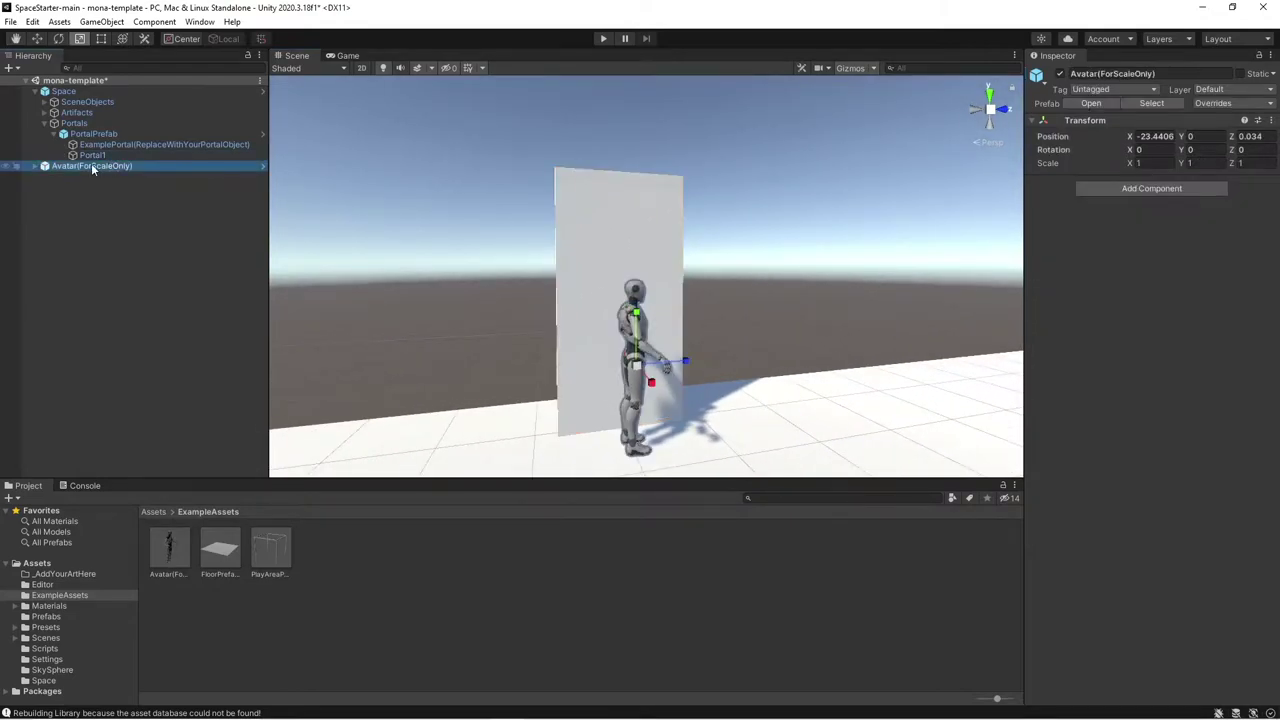
{"action": "right_click", "coordinate": [68, 166]}
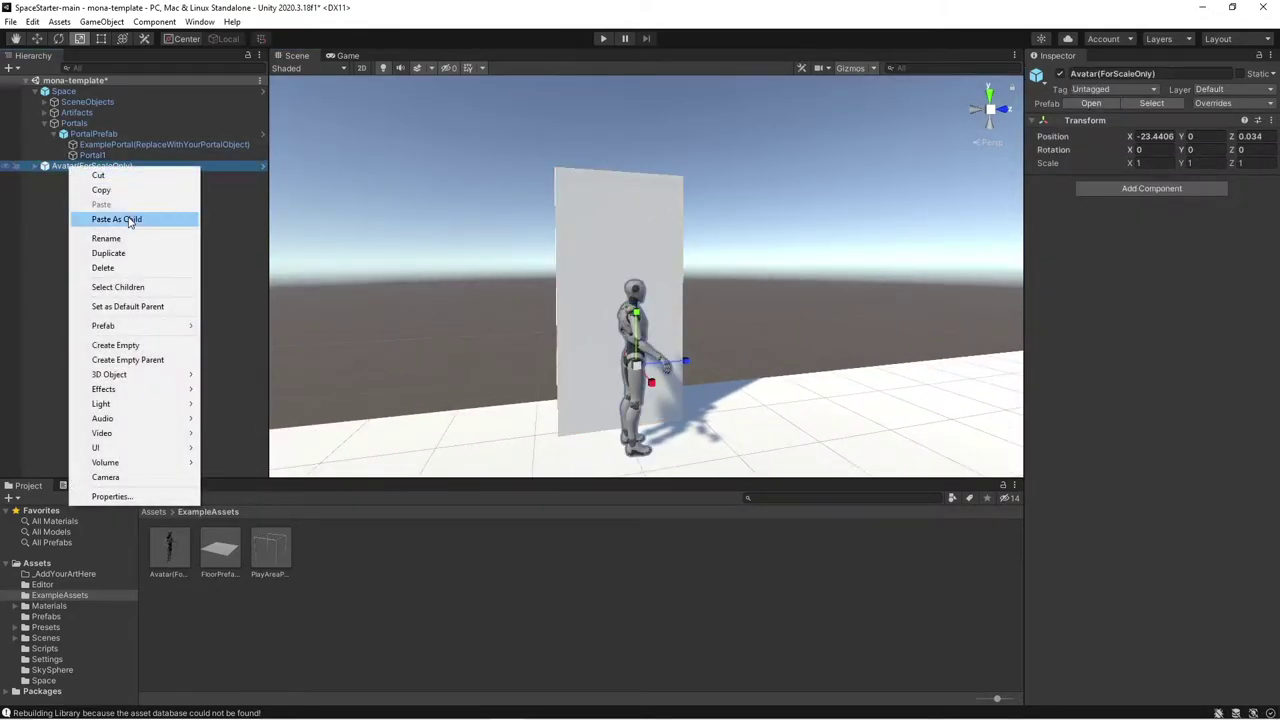
{"action": "left_click", "coordinate": [124, 268]}
- Save the mona-template scene and apply the overrides on the Space prefab
{"action": "left_click", "coordinate": [113, 92]}
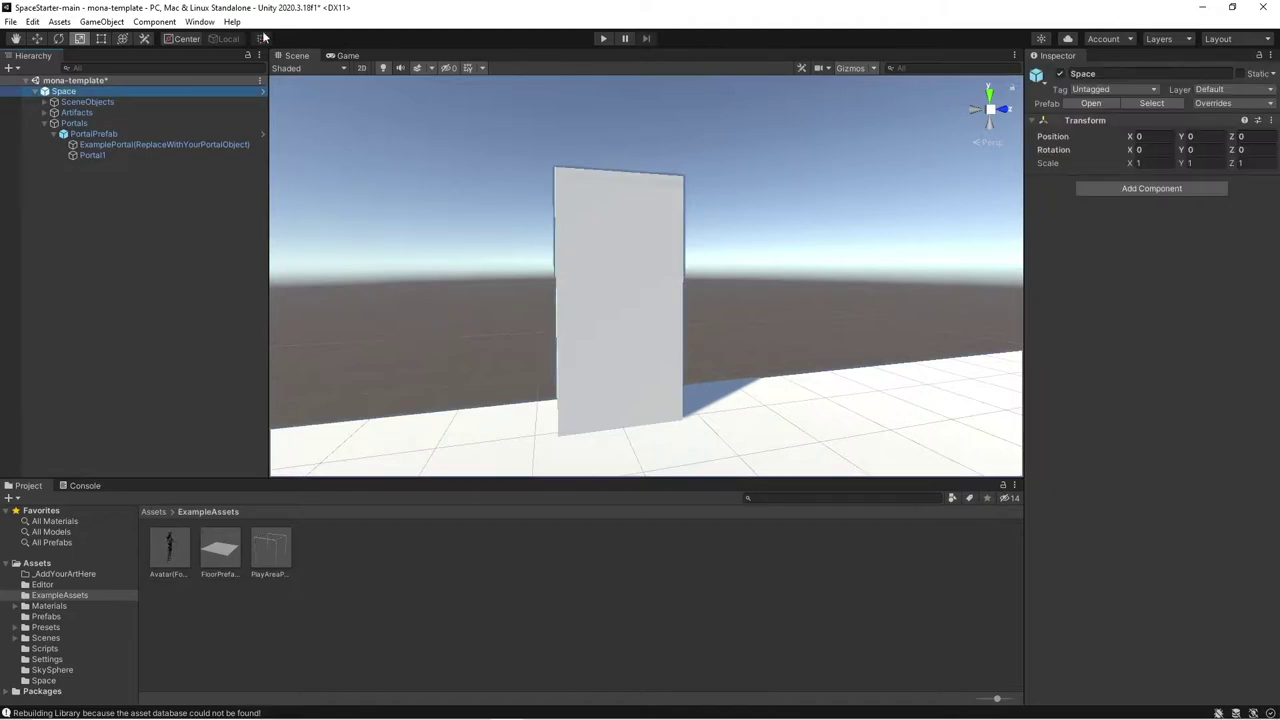
{"action": "left_click", "coordinate": [10, 21]}
{"action": "left_click", "coordinate": [44, 87]}
{"action": "left_click", "coordinate": [1214, 103]}
{"action": "left_click", "coordinate": [1236, 244]}
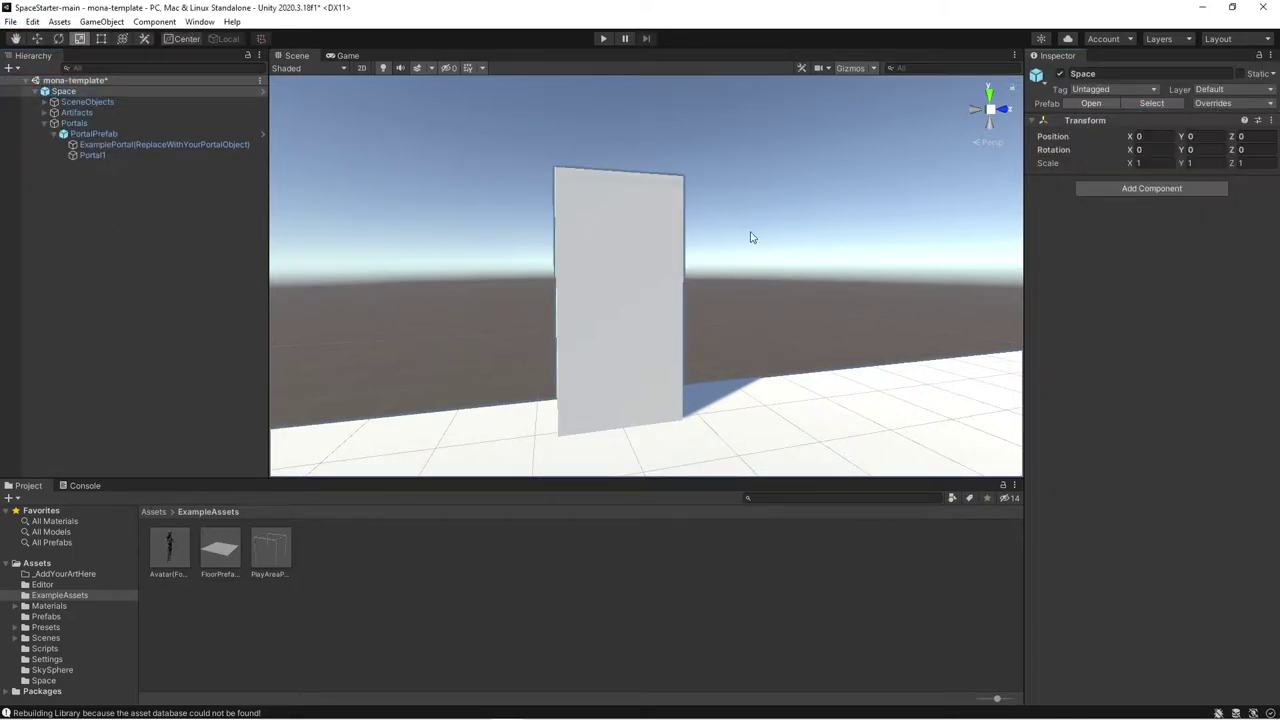
- Build the project's AssetBundles
{"action": "right_click_drag", "start_coordinate": [751, 237], "coordinate": [645, 300]}
{"action": "left_click", "coordinate": [59, 21]}
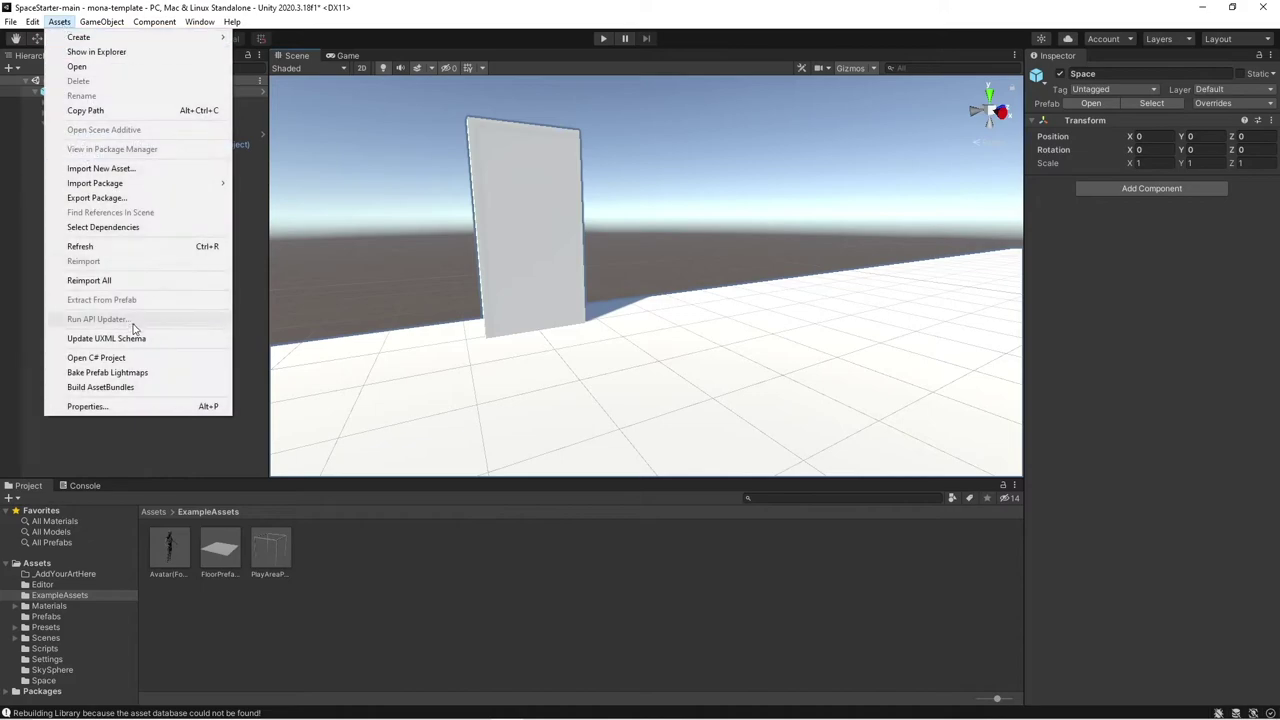
{"action": "left_click", "coordinate": [120, 387]}
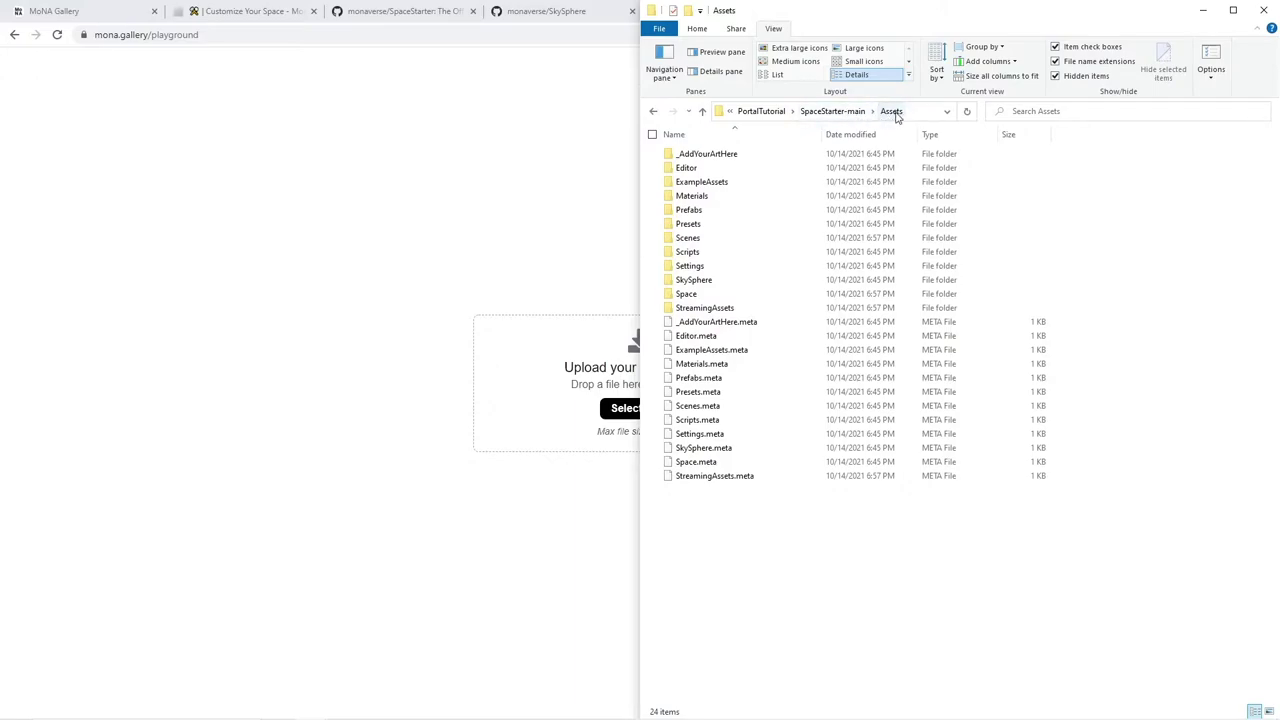
- Upload the space file from the project's StreamingAssets folder to the MoNA playground
{"action": "double_click", "coordinate": [705, 307]}
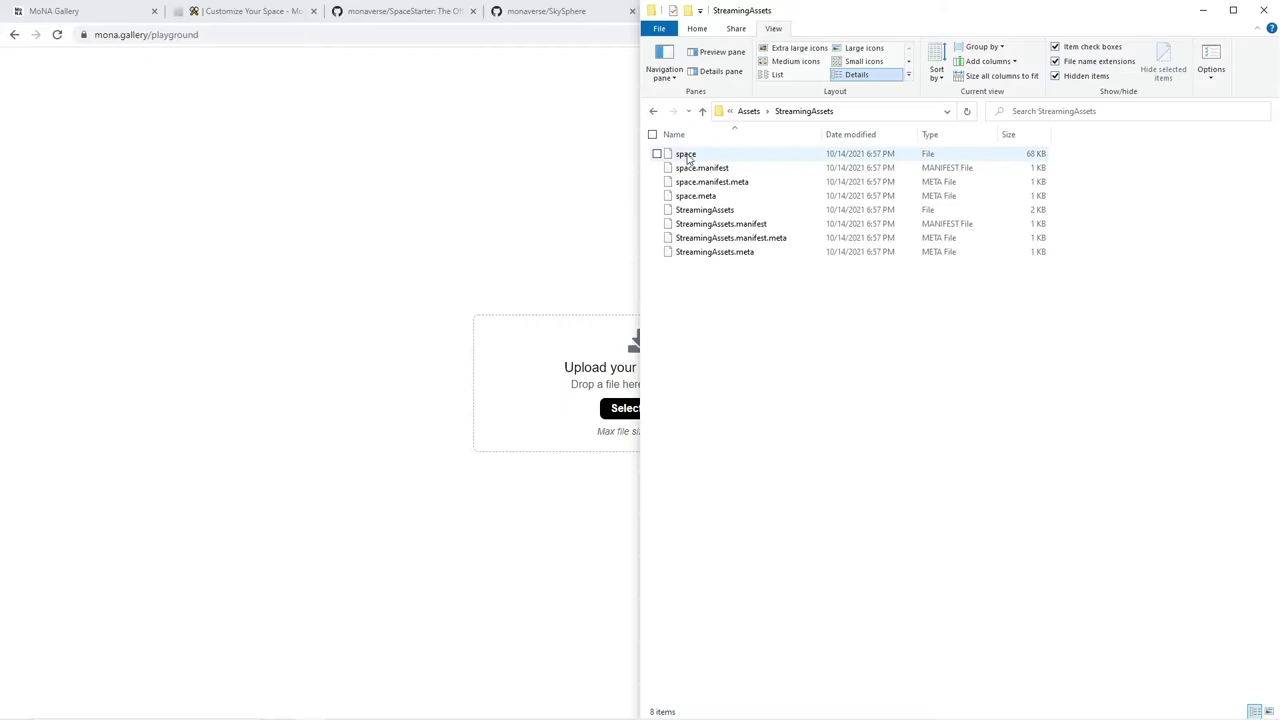
{"action": "left_click", "coordinate": [690, 155]}
{"action": "left_click_drag", "start_coordinate": [690, 157], "coordinate": [566, 354]}
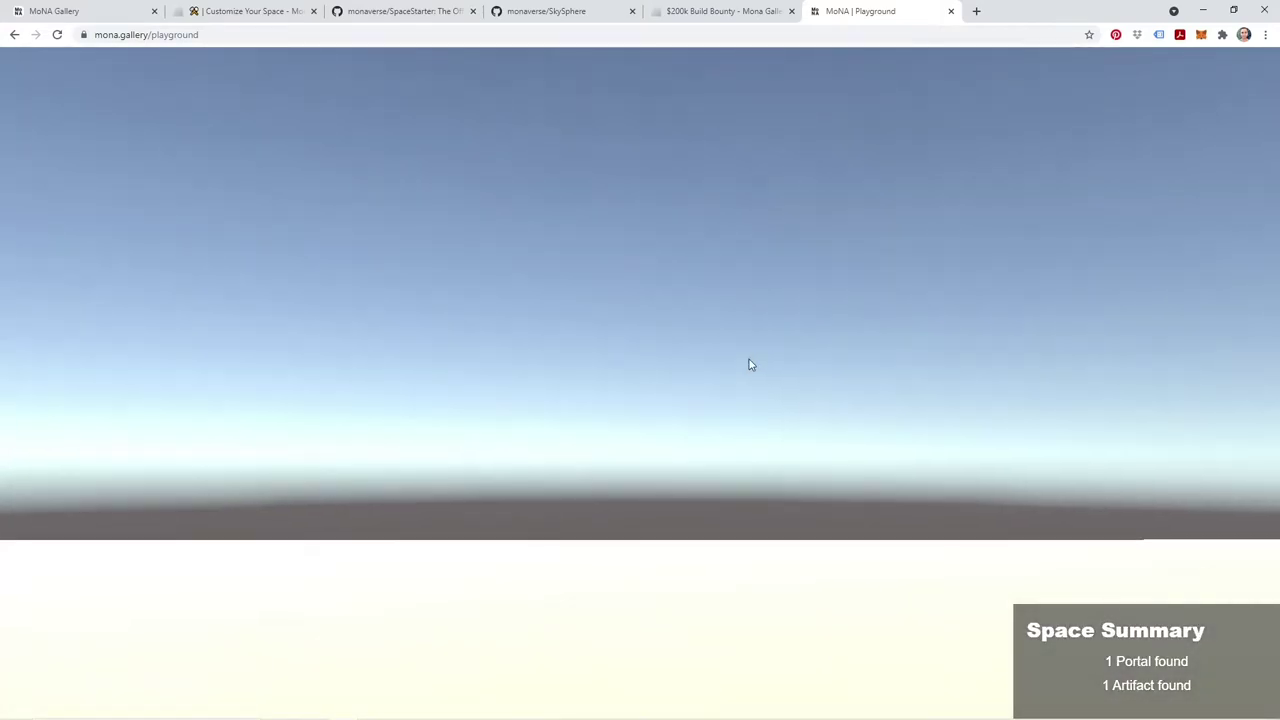
- Enter the uploaded space, show the avatar in third person and walk it past the sphere towards the portal slab
{"action": "left_click", "coordinate": [751, 362]}
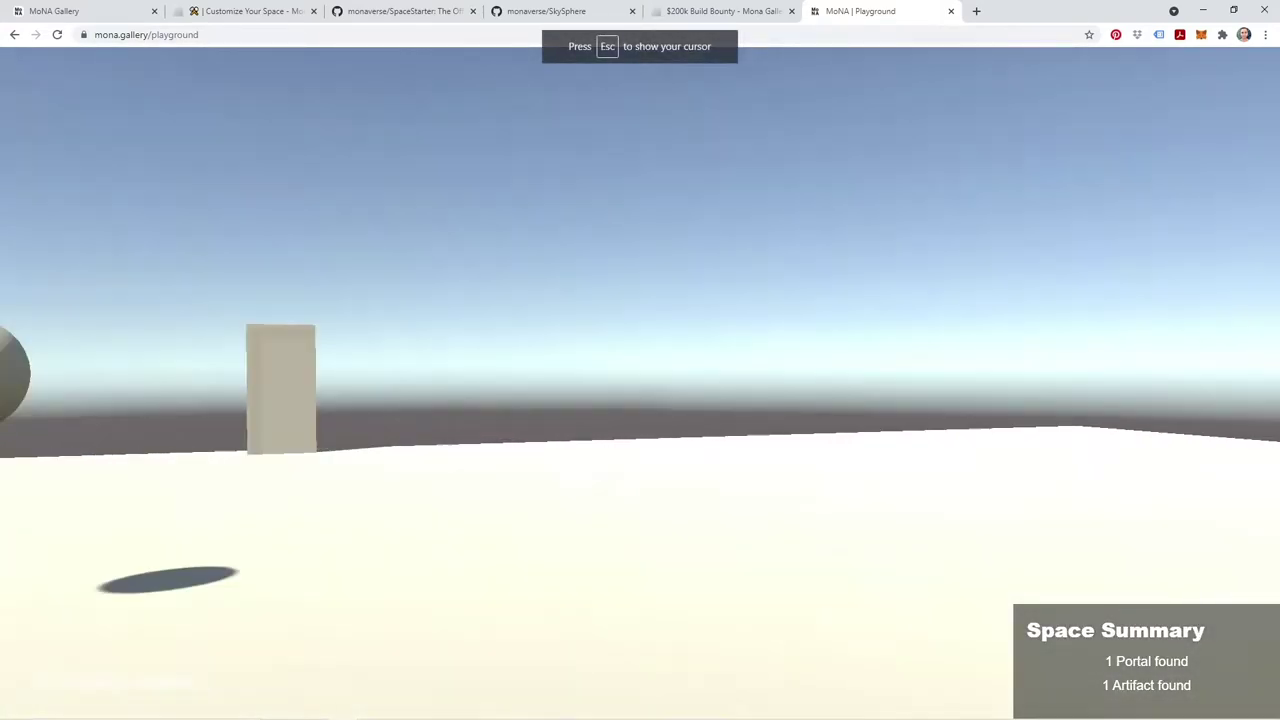
{"action": "scroll", "coordinate": [640, 360], "scroll_direction": "down", "scroll_amount": 5}
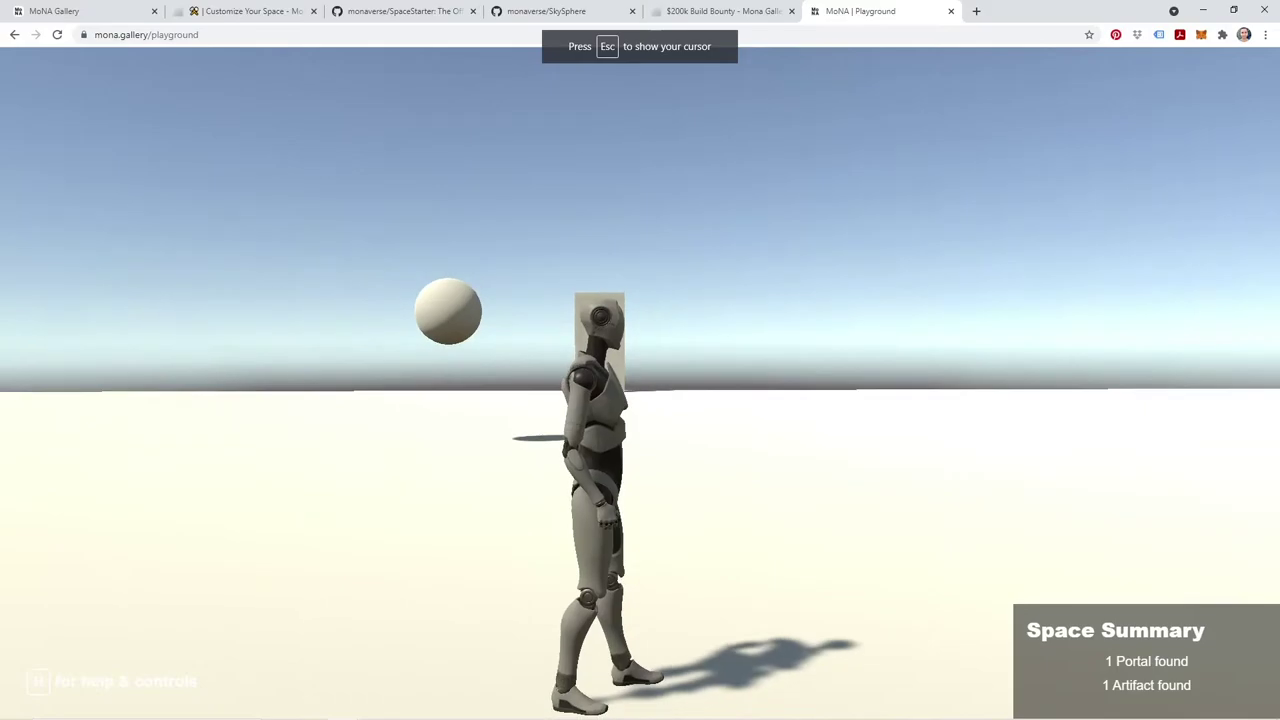
{"action": "key", "text": "w"}
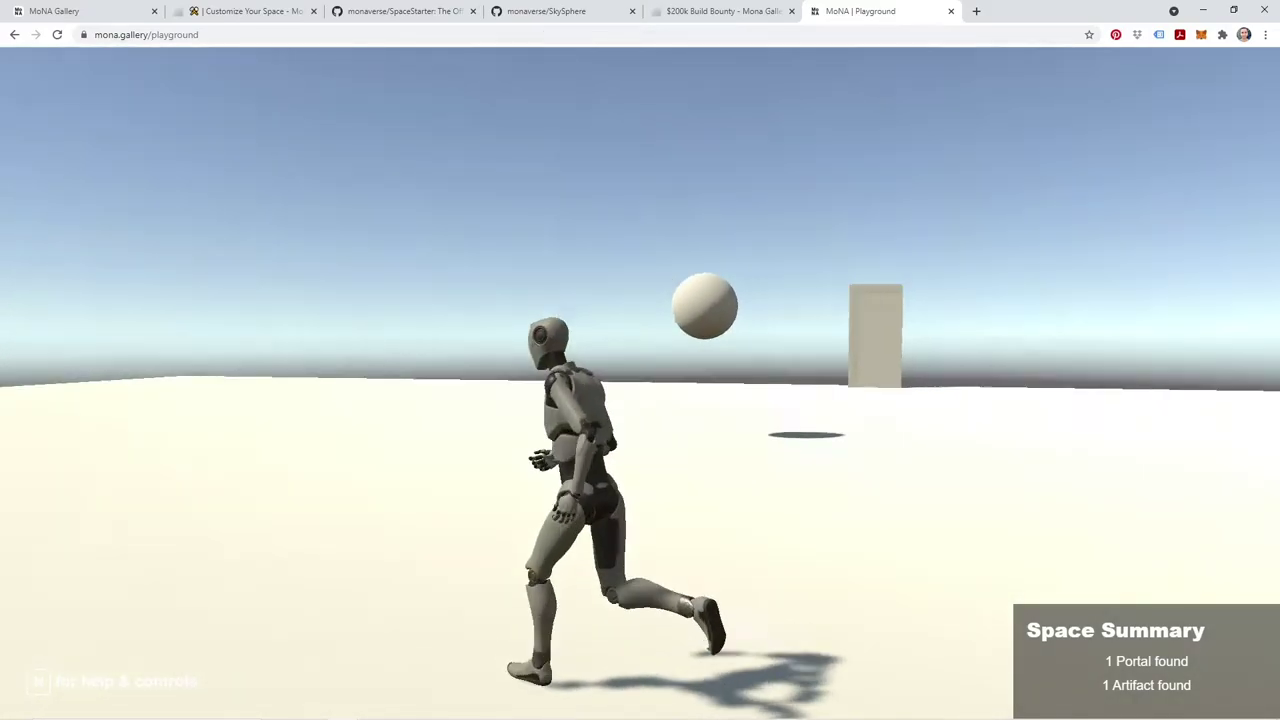
{"action": "key", "text": "w"}
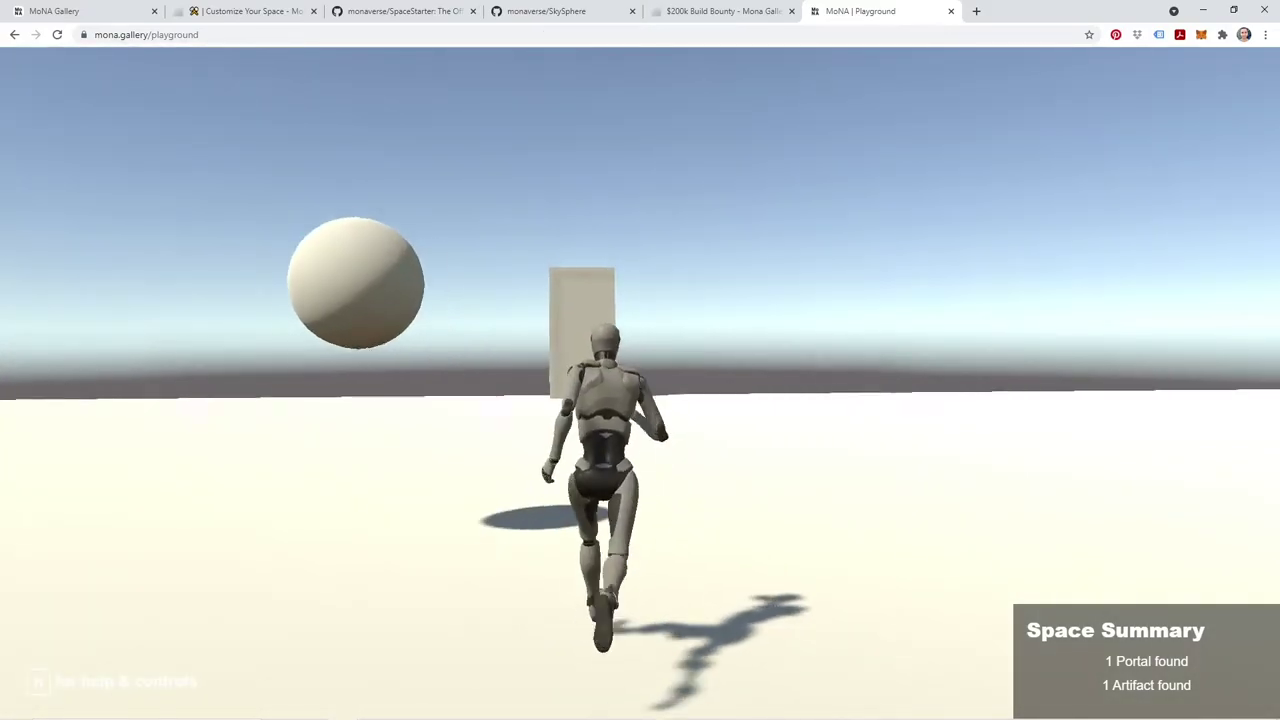
{"action": "key", "text": "w"}
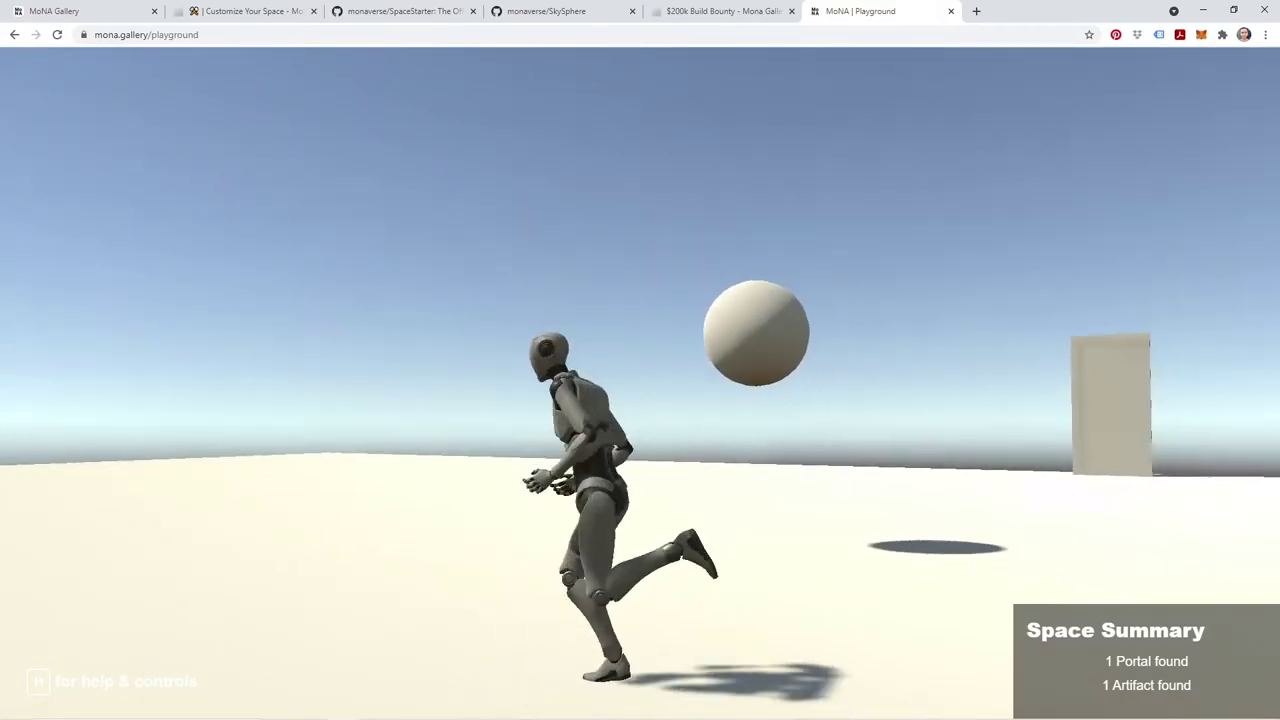
{"action": "key", "text": "a"}
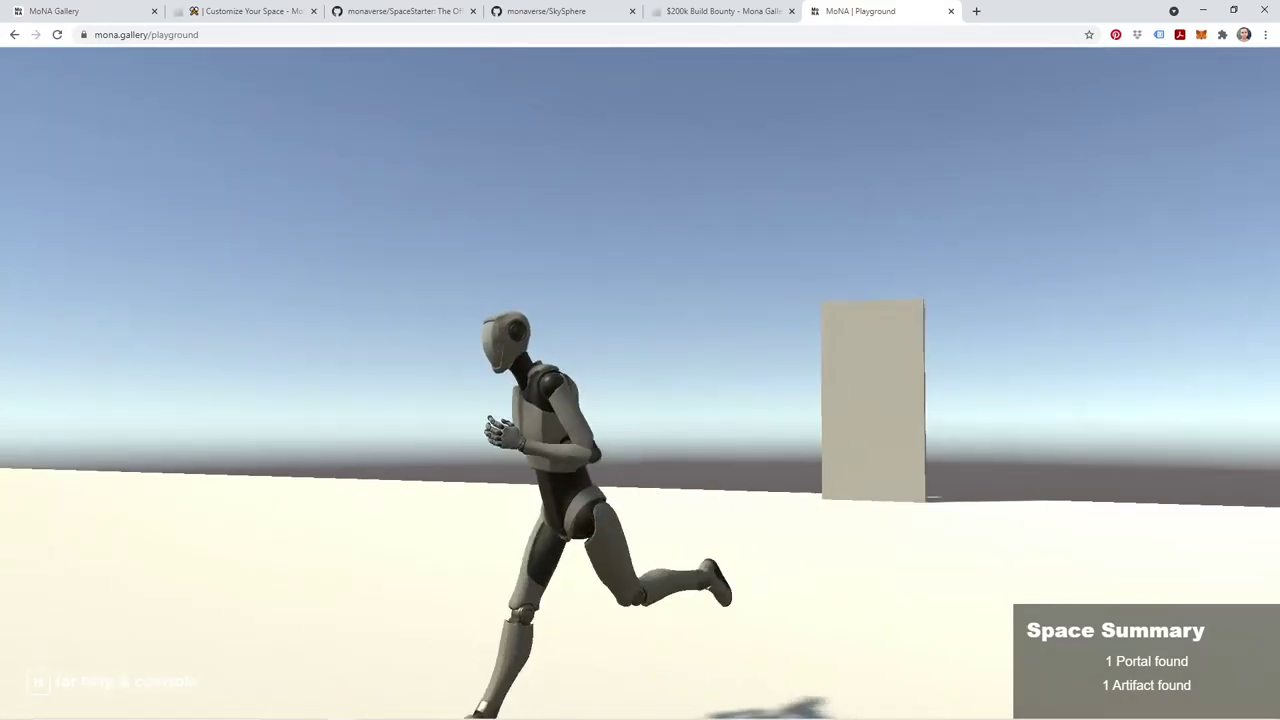
{"action": "key", "text": "w"}
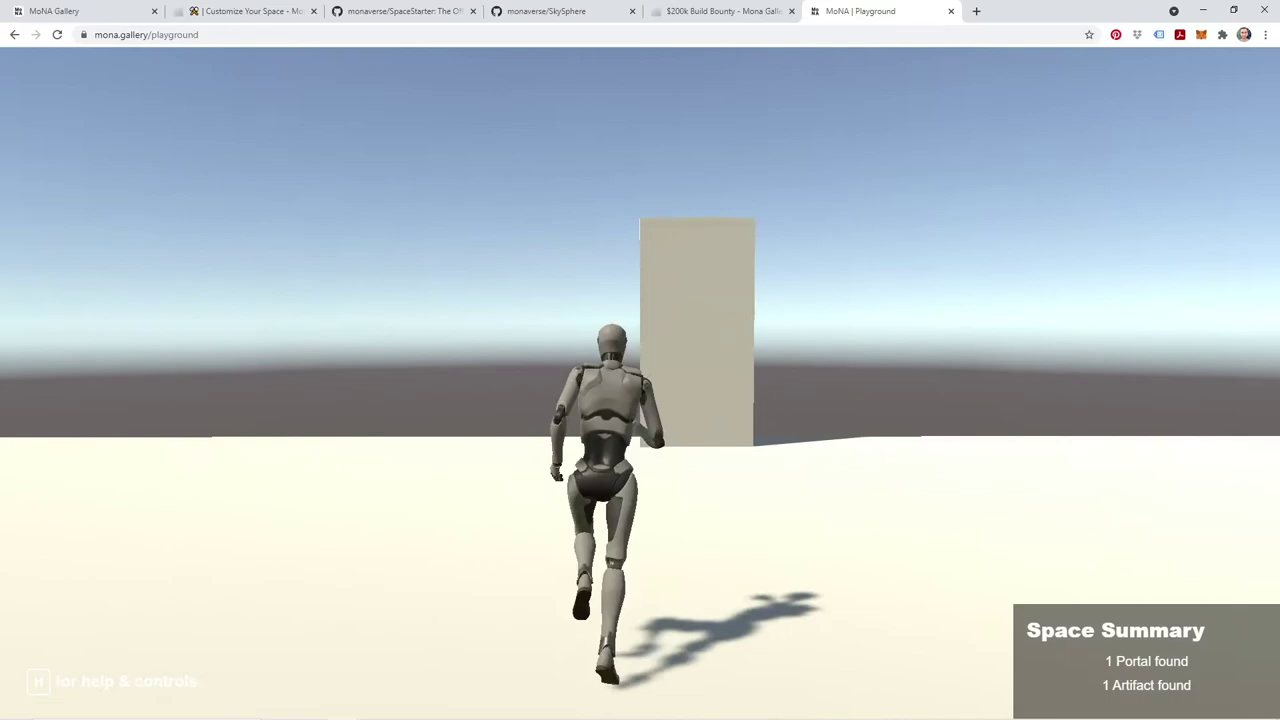
{"action": "key", "text": "s"}
{"action": "key", "text": "w"}
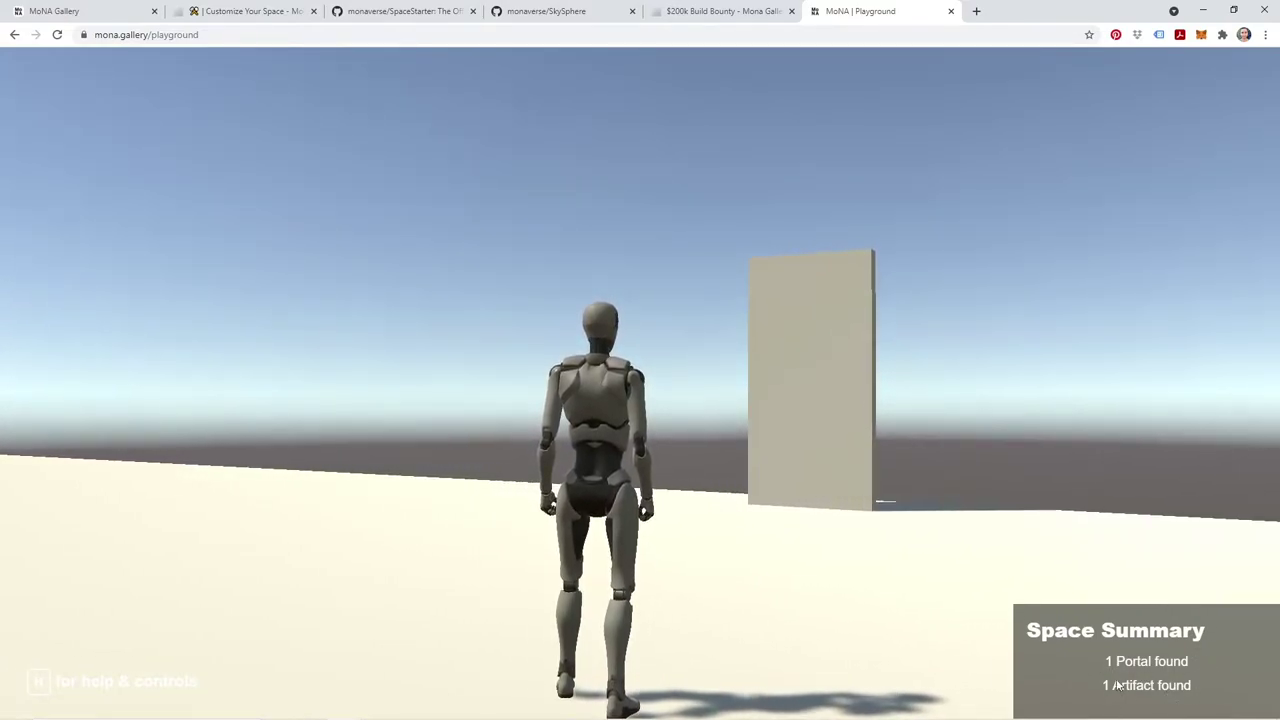
- Walk the avatar up to the portal slab and face it so its portal information is shown
{"action": "left_click", "coordinate": [851, 509]}
{"action": "key", "text": "w"}
{"action": "key", "text": "d"}
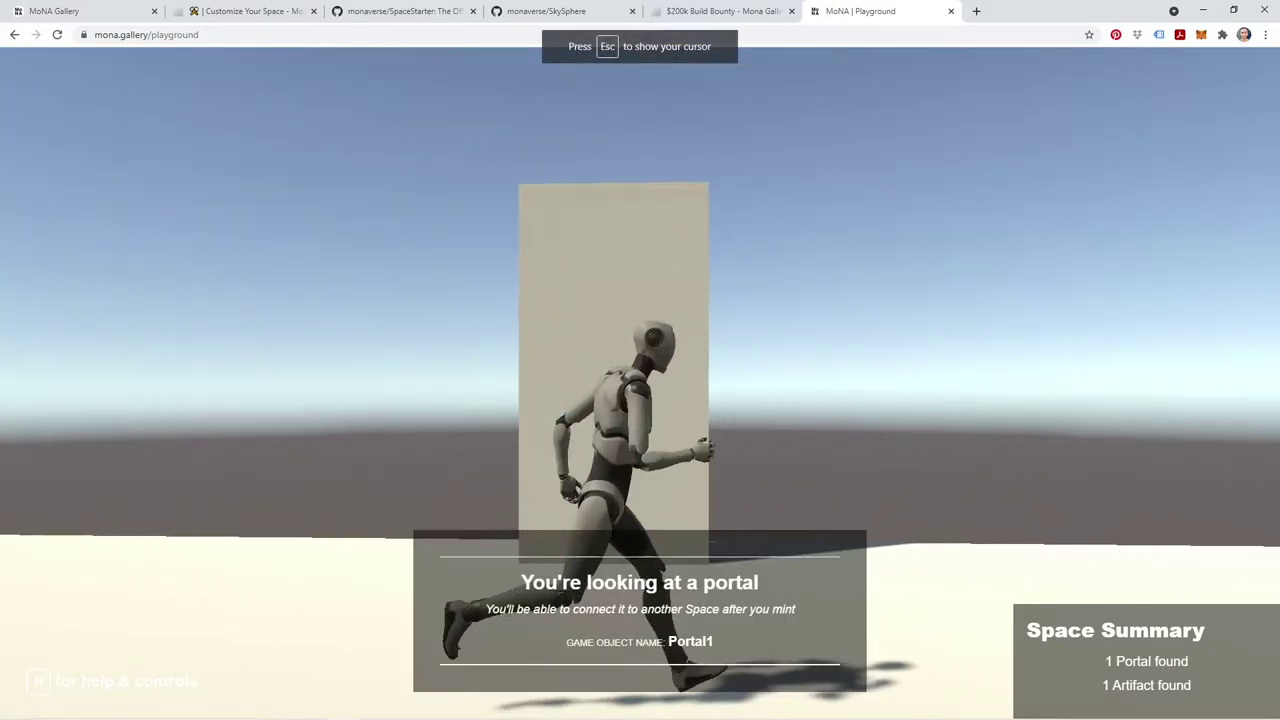
{"action": "key", "text": "s"}
{"action": "key", "text": "w"}
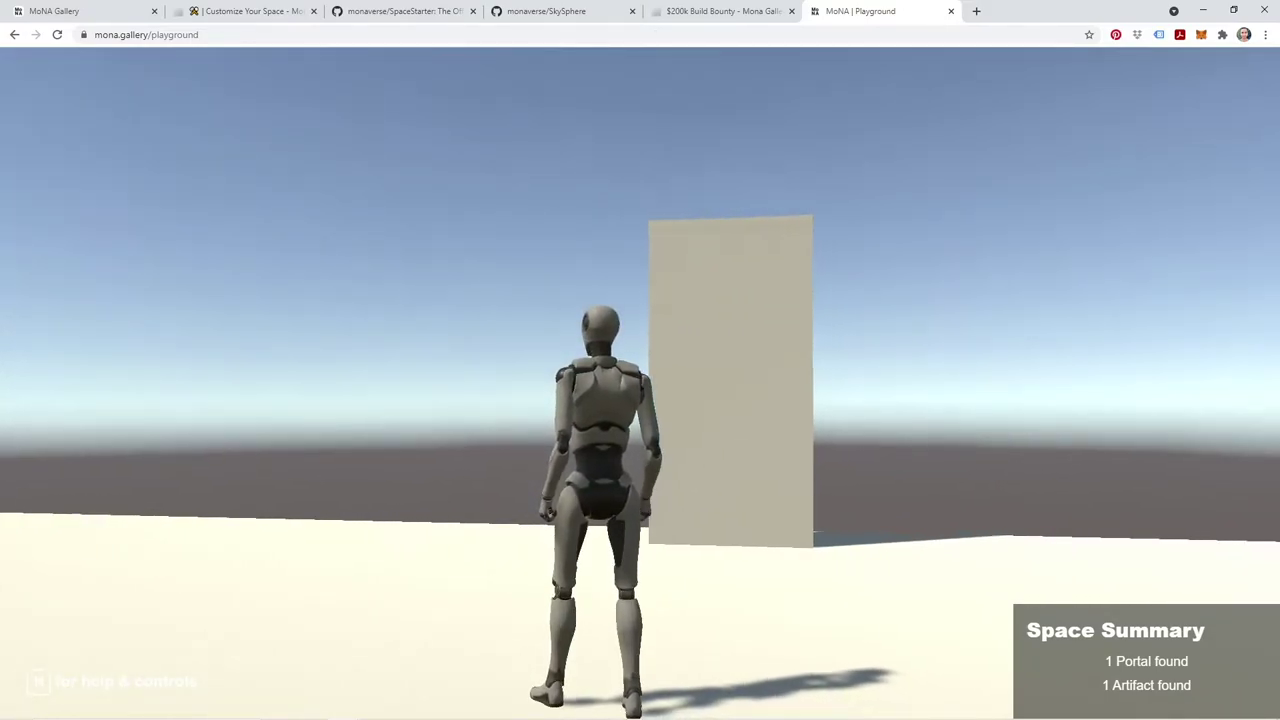
{"action": "key", "text": "w"}
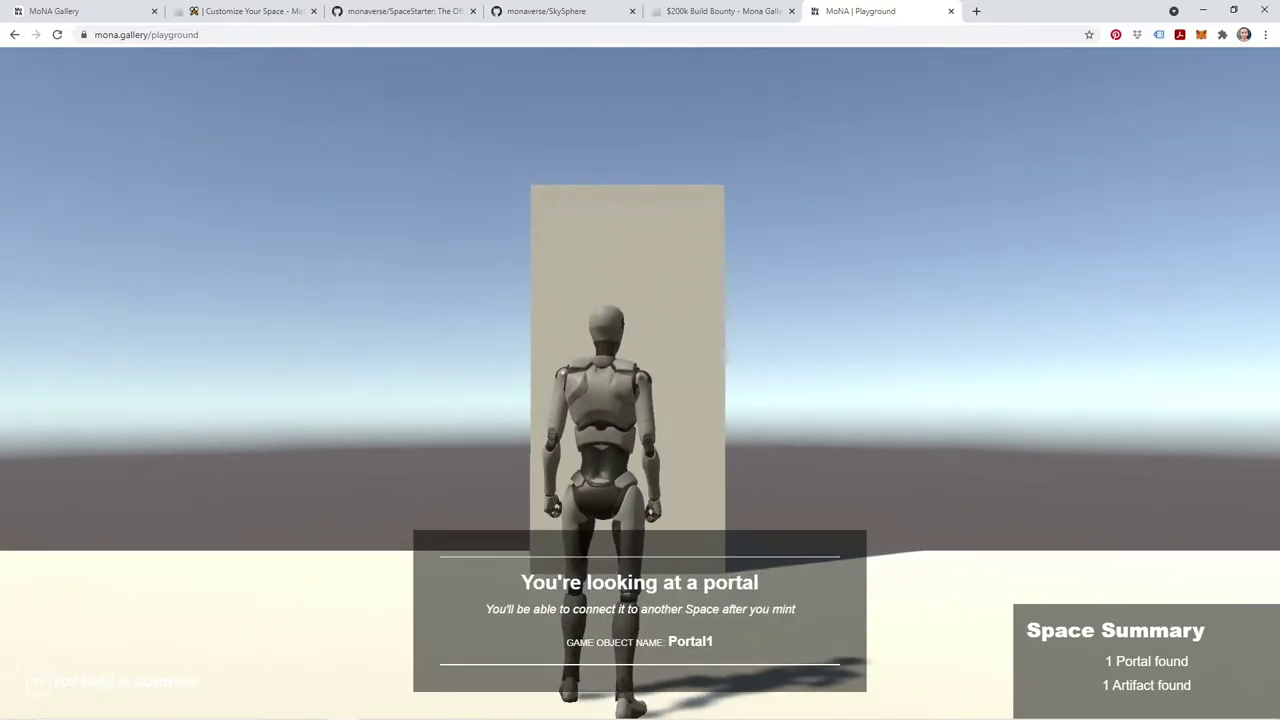
- Examine the portal information, including the game object name, while viewing the portal from different angles
{"action": "key", "text": "Escape"}
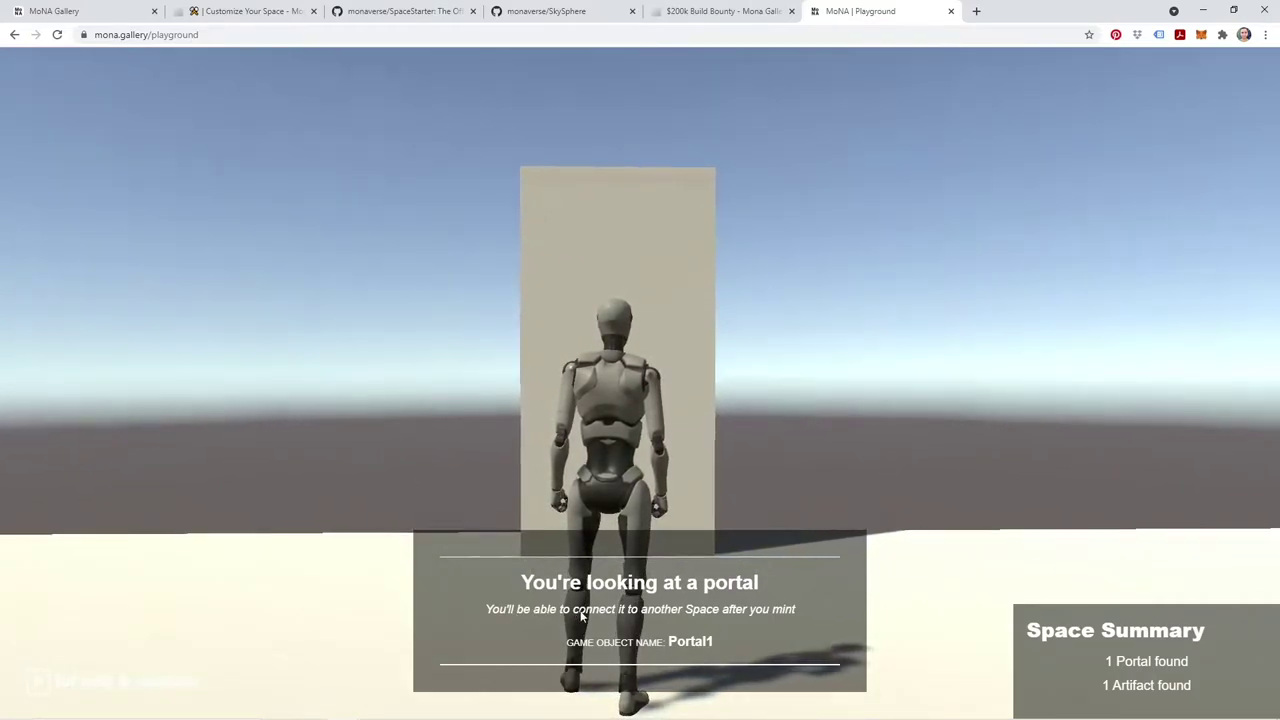
{"action": "left_click_drag", "start_coordinate": [581, 616], "coordinate": [698, 648]}
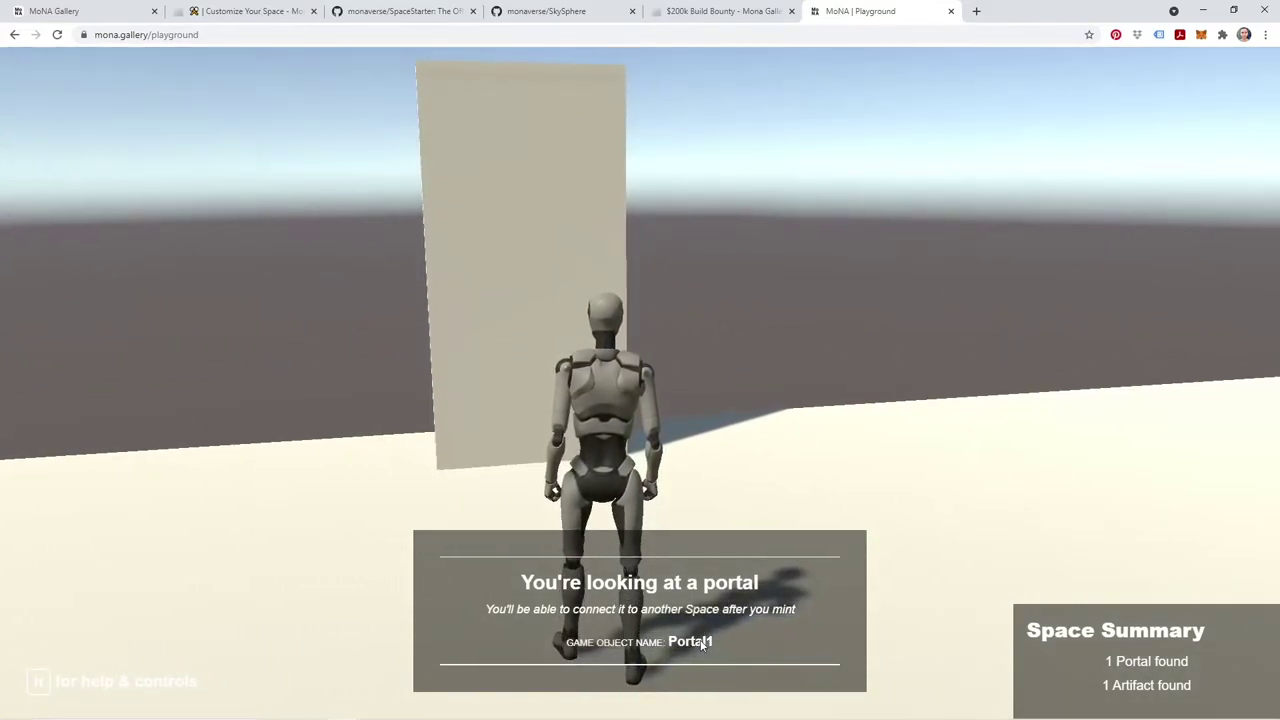
{"action": "left_click", "coordinate": [749, 475]}
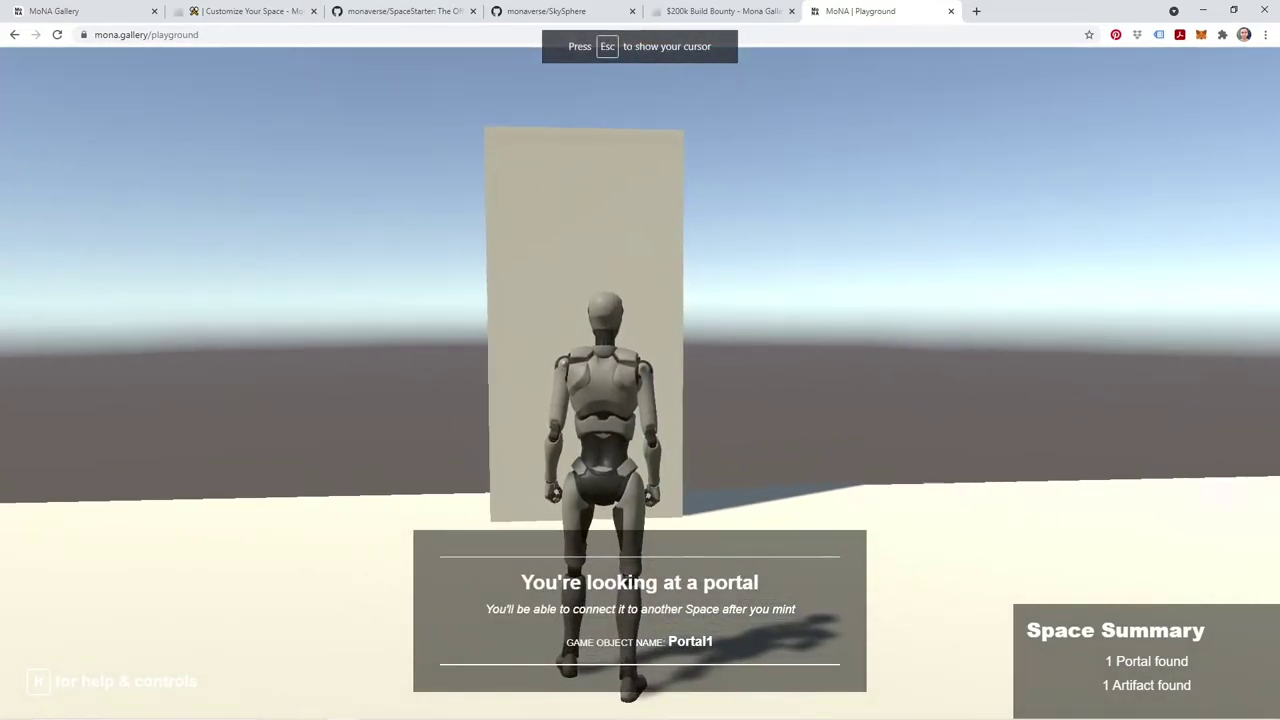
{"action": "key", "text": "Escape"}
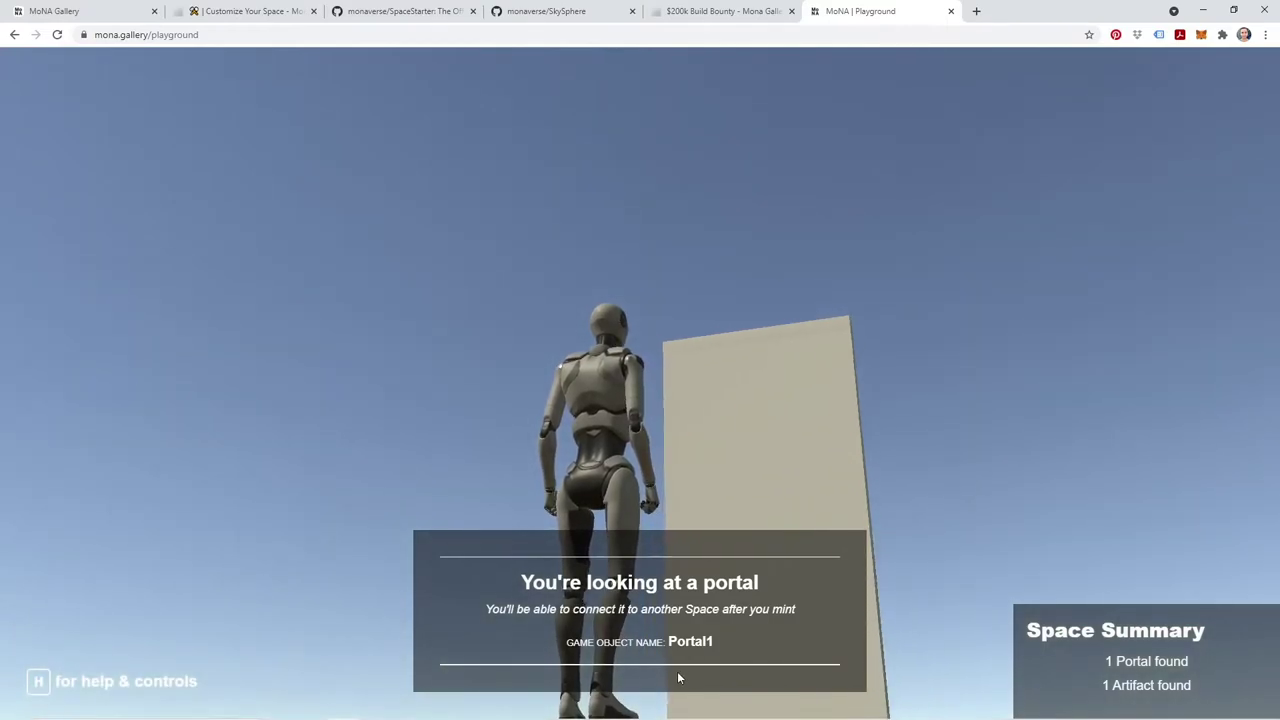
{"action": "left_click_drag", "start_coordinate": [674, 488], "coordinate": [684, 530]}
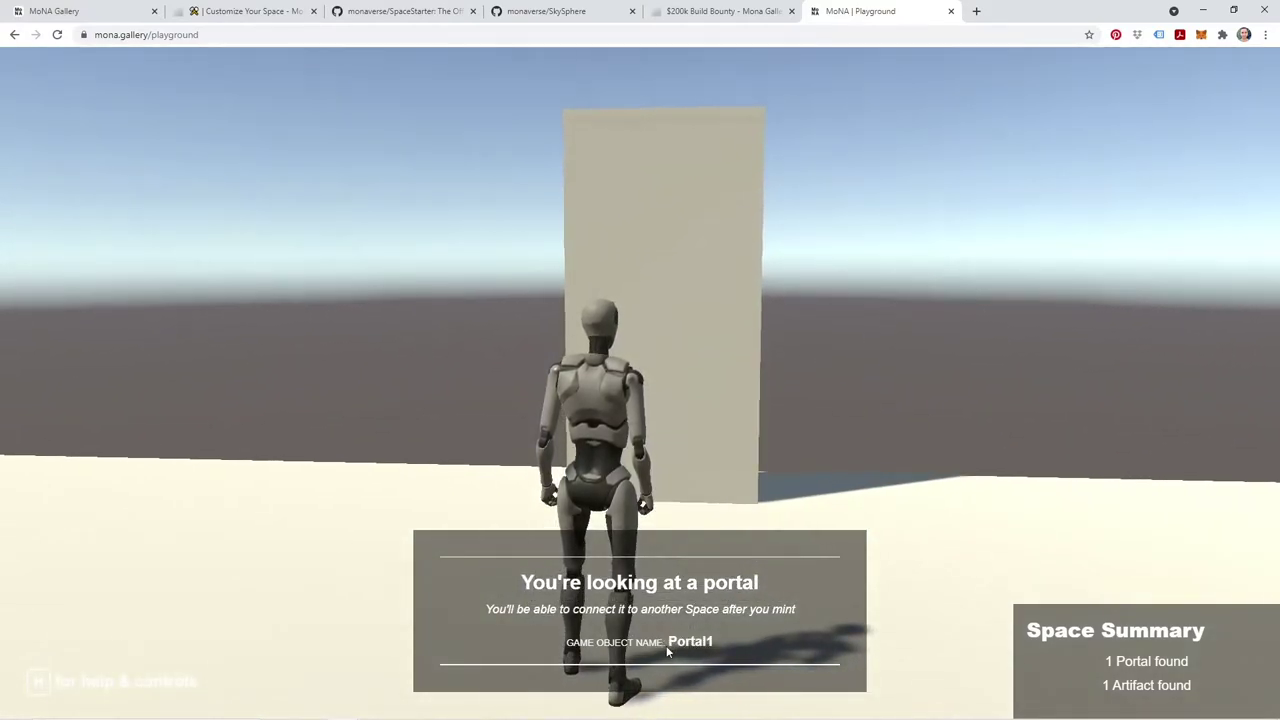
{"action": "left_click", "coordinate": [666, 645]}
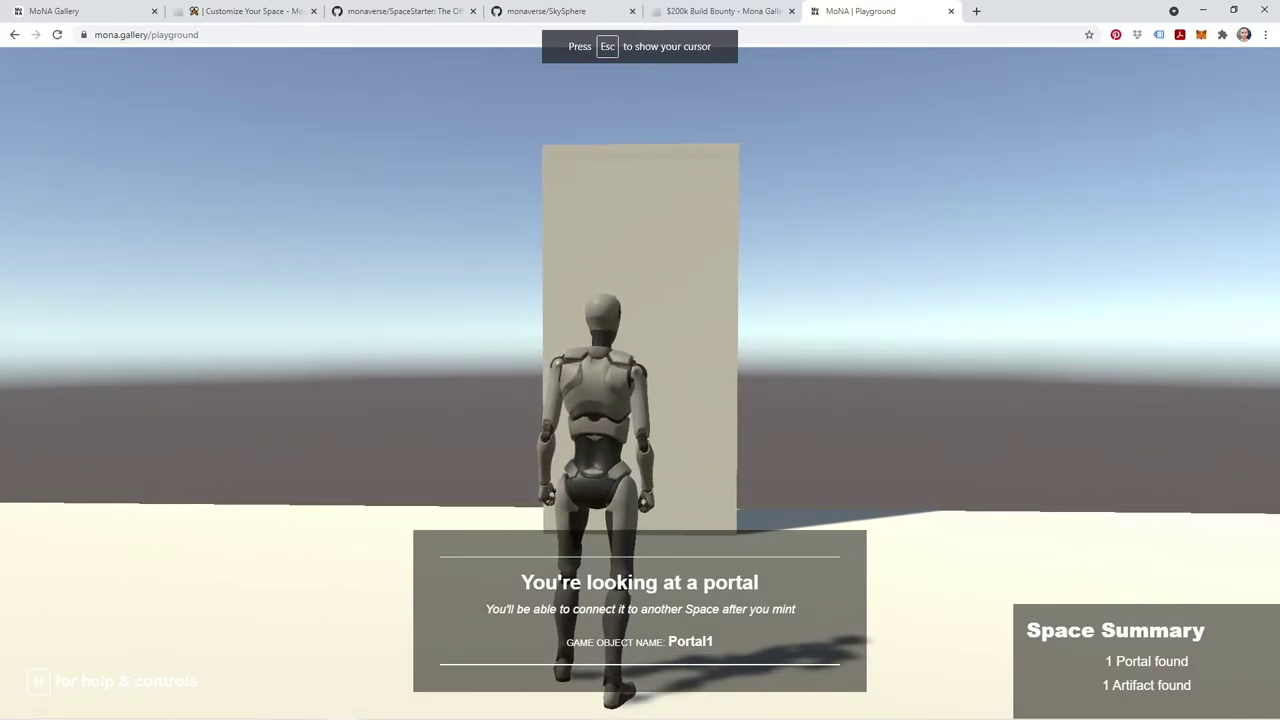
{"action": "key", "text": "d"}
{"action": "key", "text": "a"}
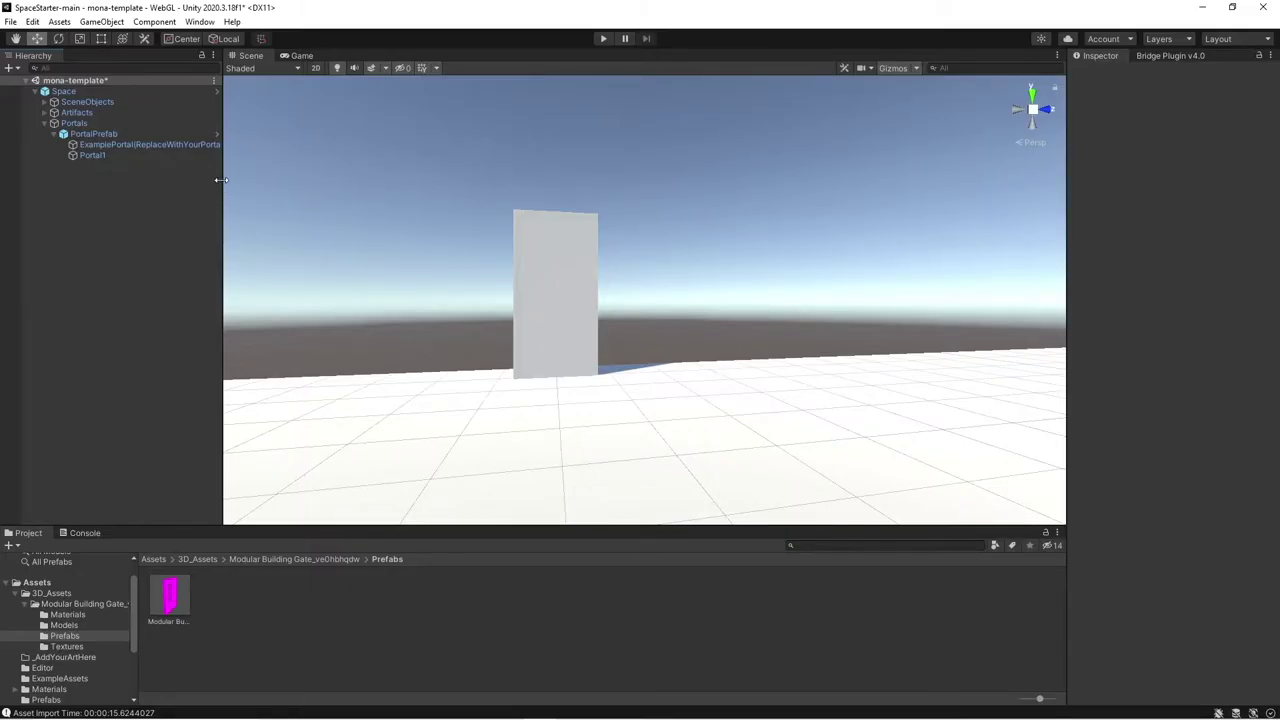
- Switch to Unity, widen the Hierarchy and select the ExamplePortal(ReplaceWithYourPortalObject) slab for a closer look
{"action": "left_click_drag", "start_coordinate": [221, 179], "coordinate": [266, 181]}
{"action": "left_click", "coordinate": [585, 252]}
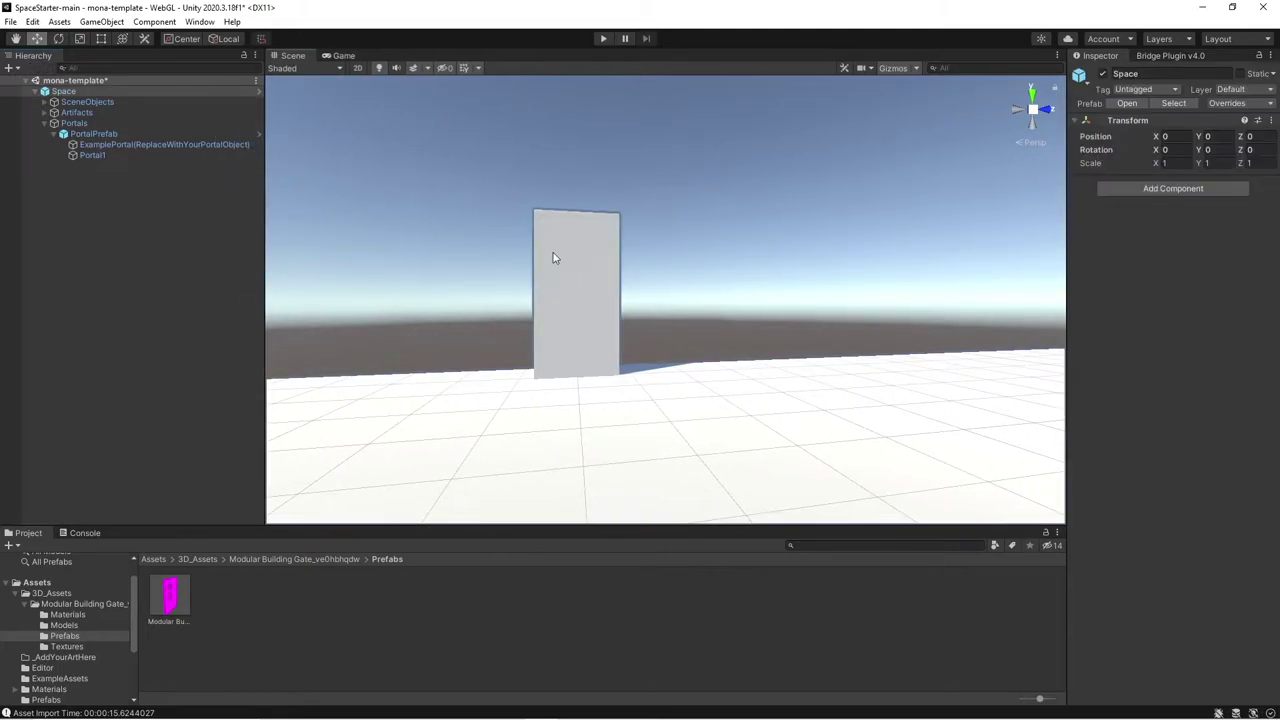
{"action": "scroll", "coordinate": [555, 256], "scroll_direction": "up", "scroll_amount": 5}
{"action": "left_click_drag", "start_coordinate": [481, 232], "coordinate": [592, 274], "text": "alt"}
{"action": "middle_click_drag", "start_coordinate": [592, 274], "coordinate": [560, 266]}
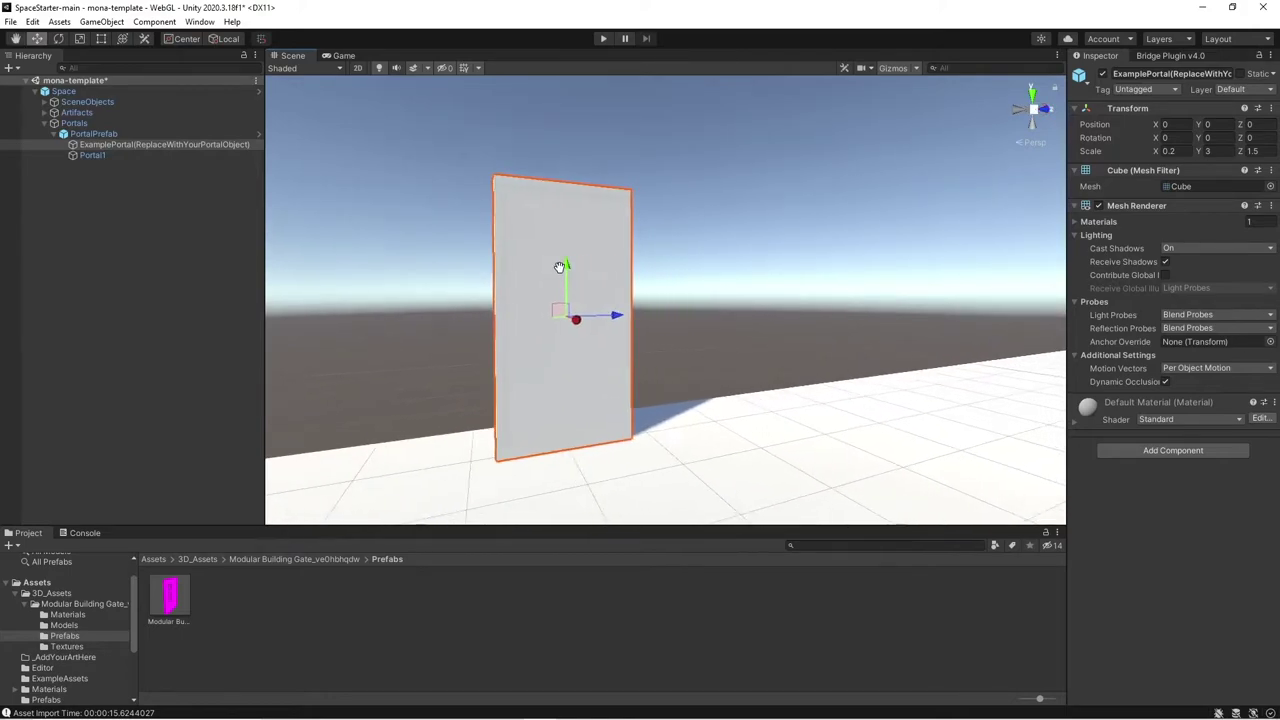
{"action": "scroll", "coordinate": [558, 273], "scroll_direction": "down", "scroll_amount": 3}
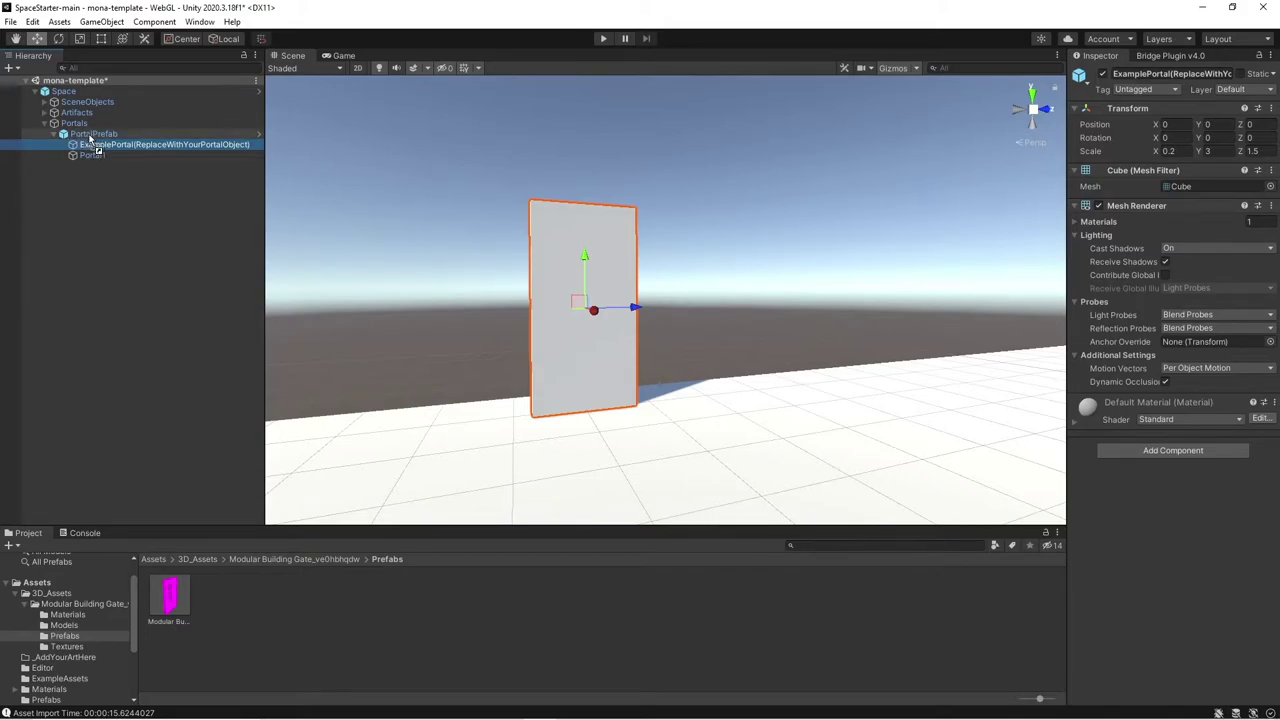
- Add the Modular Building Gate prefab as a child of PortalPrefab and set its X and Z position to 0
{"action": "left_click_drag", "start_coordinate": [90, 140], "coordinate": [89, 139]}
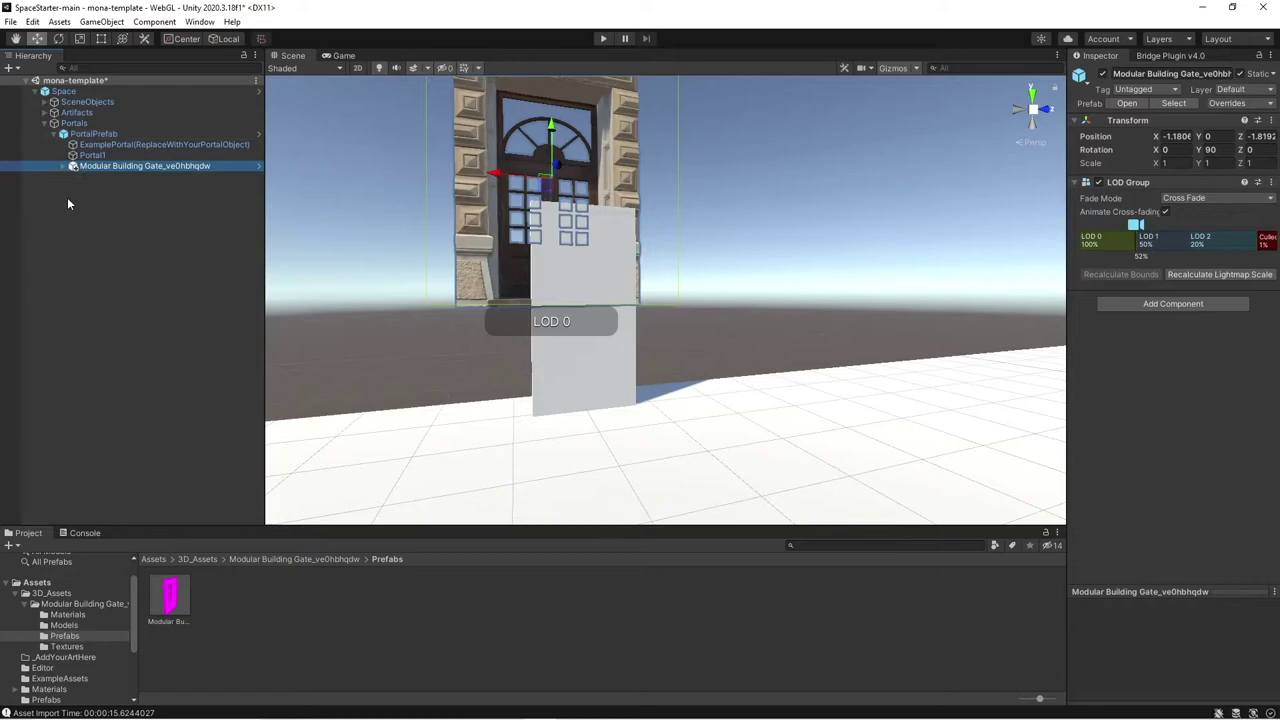
{"action": "left_click_drag", "start_coordinate": [1062, 125], "coordinate": [889, 125]}
{"action": "type", "text": "0"}
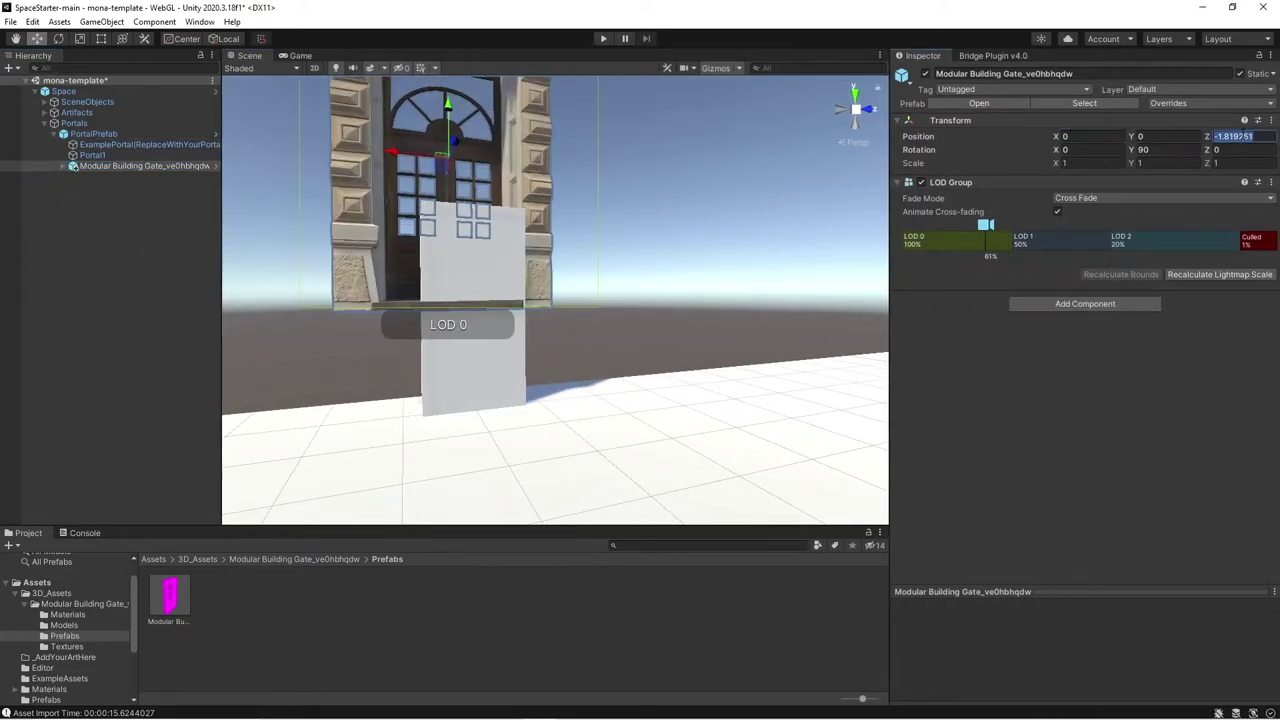
{"action": "type", "text": "0"}
{"action": "scroll", "coordinate": [575, 177], "scroll_direction": "down", "scroll_amount": 3}
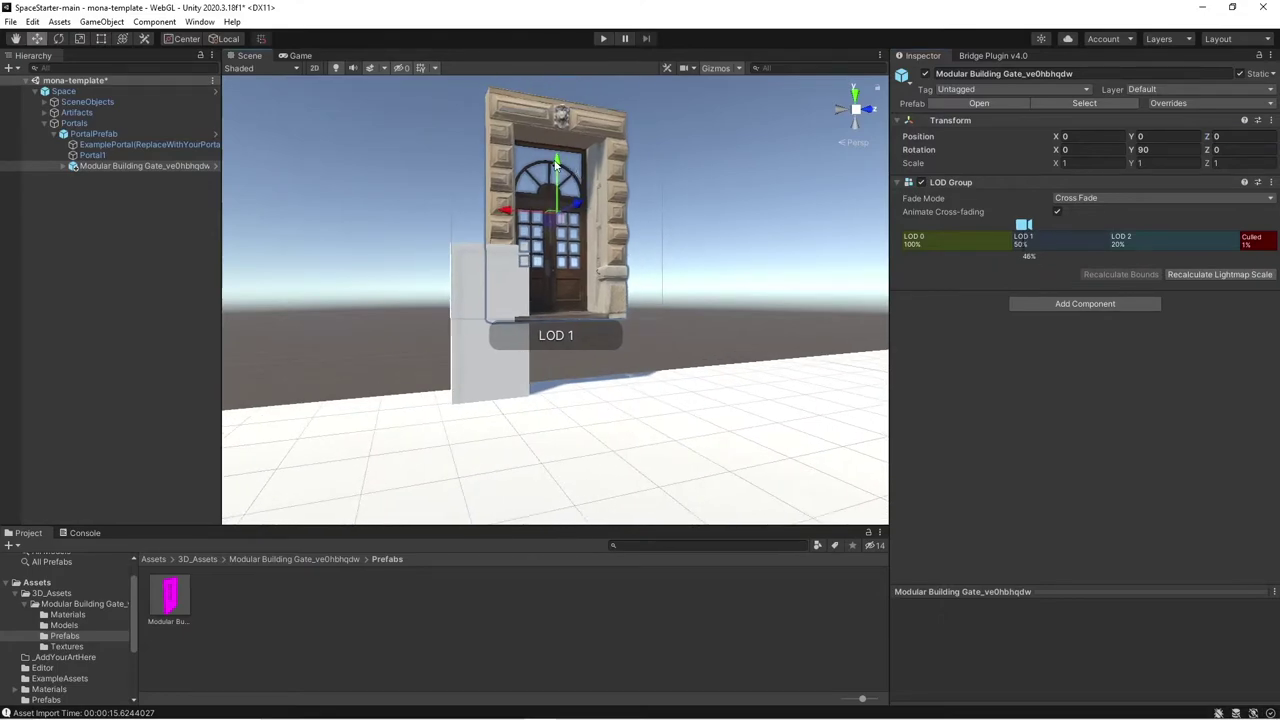
- Lower the Modular Building Gate to Y -1.51 and move it to about X 0.78, Z -4.278
{"action": "left_click_drag", "start_coordinate": [556, 165], "coordinate": [556, 233]}
{"action": "left_click_drag", "start_coordinate": [563, 296], "coordinate": [613, 308], "text": "alt"}
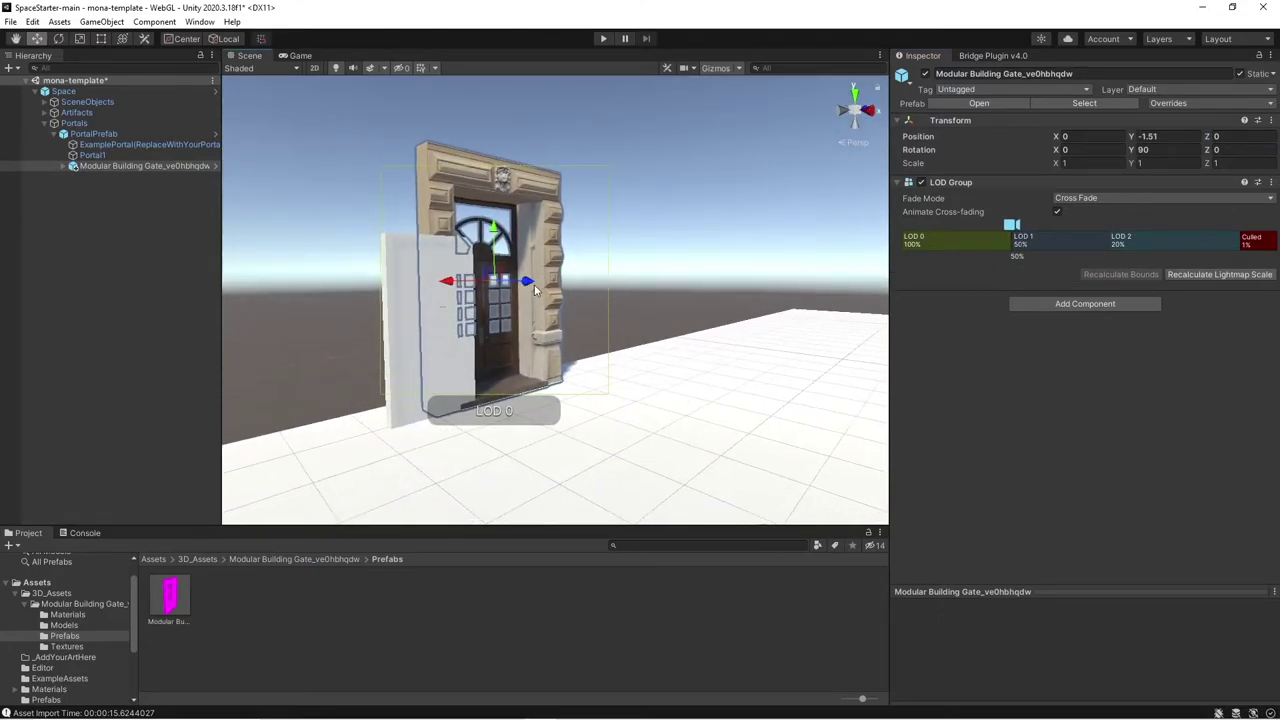
{"action": "mouse_move", "coordinate": [527, 282]}
{"action": "left_mouse_down"}
{"action": "mouse_move", "coordinate": [563, 286]}
{"action": "mouse_move", "coordinate": [518, 300]}
{"action": "left_mouse_up"}
{"action": "middle_click_drag", "start_coordinate": [518, 300], "coordinate": [511, 308]}
{"action": "left_click_drag", "start_coordinate": [550, 304], "coordinate": [330, 312]}
{"action": "scroll", "coordinate": [588, 340], "scroll_direction": "down", "scroll_amount": 3}
{"action": "left_click_drag", "start_coordinate": [660, 330], "coordinate": [449, 347], "text": "alt"}
{"action": "scroll", "coordinate": [605, 307], "scroll_direction": "up", "scroll_amount": 4}
{"action": "scroll", "coordinate": [584, 324], "scroll_direction": "down", "scroll_amount": 6}
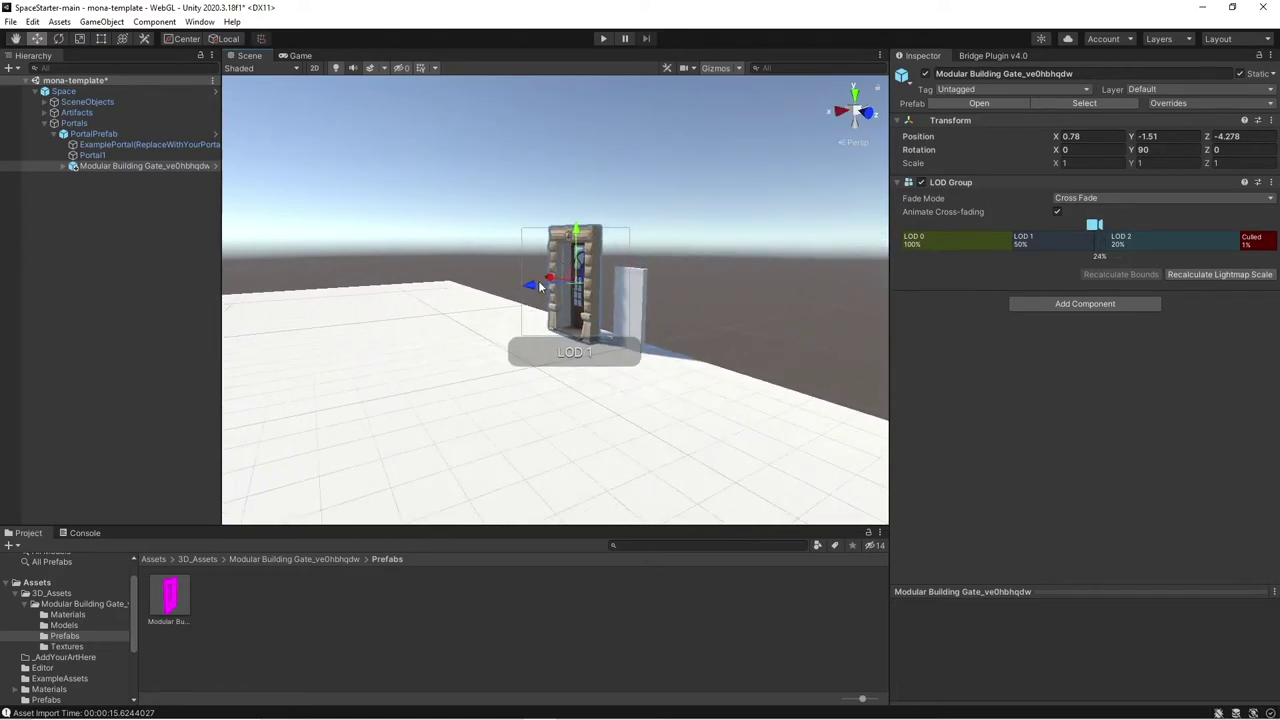
- Move the Modular Building Gate in front of the example portal slab, to about X 5.29, Z -1.7
{"action": "left_click", "coordinate": [342, 323]}
{"action": "left_click", "coordinate": [120, 166]}
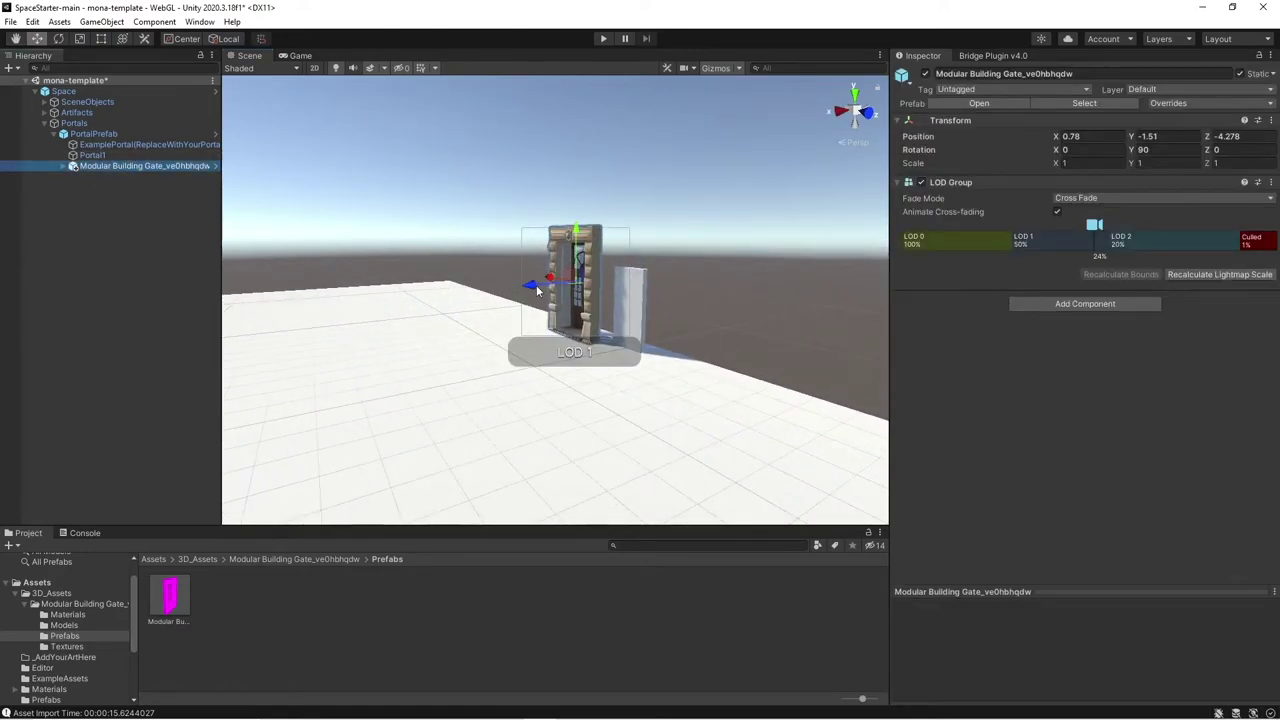
{"action": "mouse_move", "coordinate": [537, 290]}
{"action": "left_mouse_down"}
{"action": "mouse_move", "coordinate": [286, 314]}
{"action": "mouse_move", "coordinate": [734, 286]}
{"action": "mouse_move", "coordinate": [532, 310]}
{"action": "left_mouse_up"}
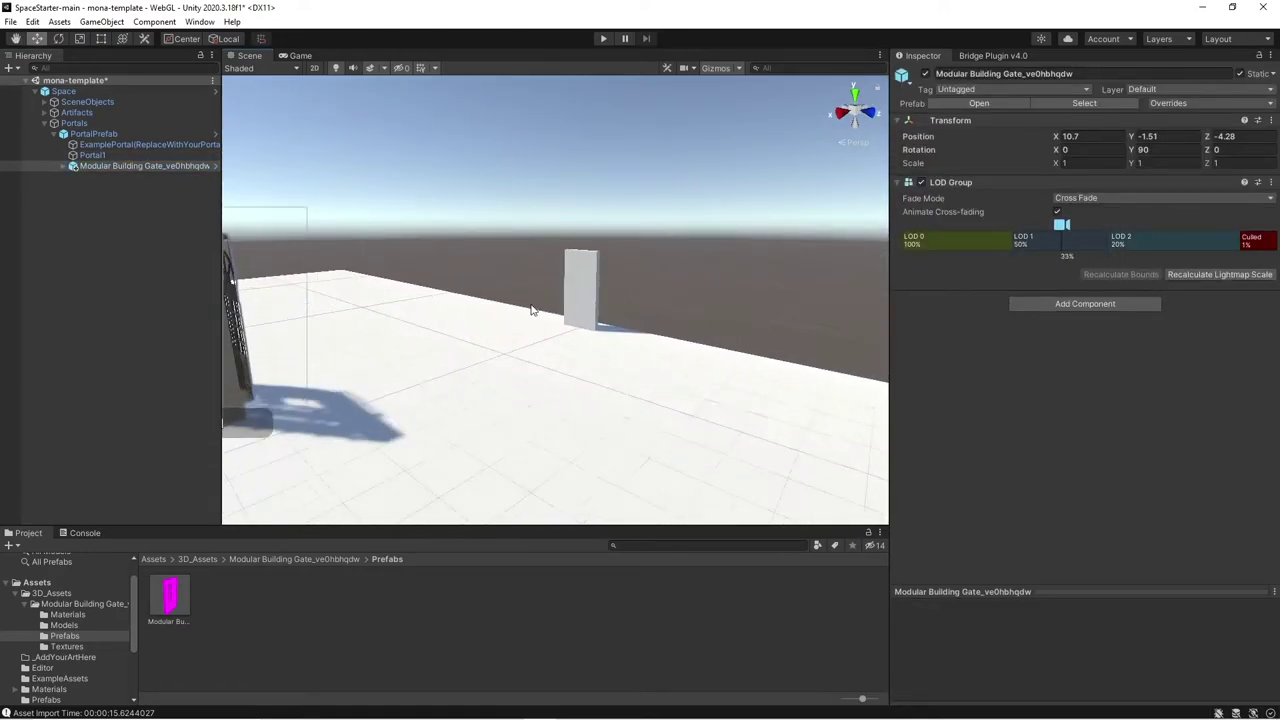
{"action": "middle_click_drag", "start_coordinate": [532, 310], "coordinate": [770, 306]}
{"action": "left_click_drag", "start_coordinate": [473, 326], "coordinate": [684, 293]}
{"action": "middle_click_drag", "start_coordinate": [640, 297], "coordinate": [632, 348]}
{"action": "scroll", "coordinate": [617, 294], "scroll_direction": "up", "scroll_amount": 4}
{"action": "left_click_drag", "start_coordinate": [580, 340], "coordinate": [646, 263], "text": "alt"}
{"action": "middle_click_drag", "start_coordinate": [760, 265], "coordinate": [663, 277]}
{"action": "scroll", "coordinate": [641, 280], "scroll_direction": "up", "scroll_amount": 4}
{"action": "middle_click_drag", "start_coordinate": [590, 258], "coordinate": [641, 287]}
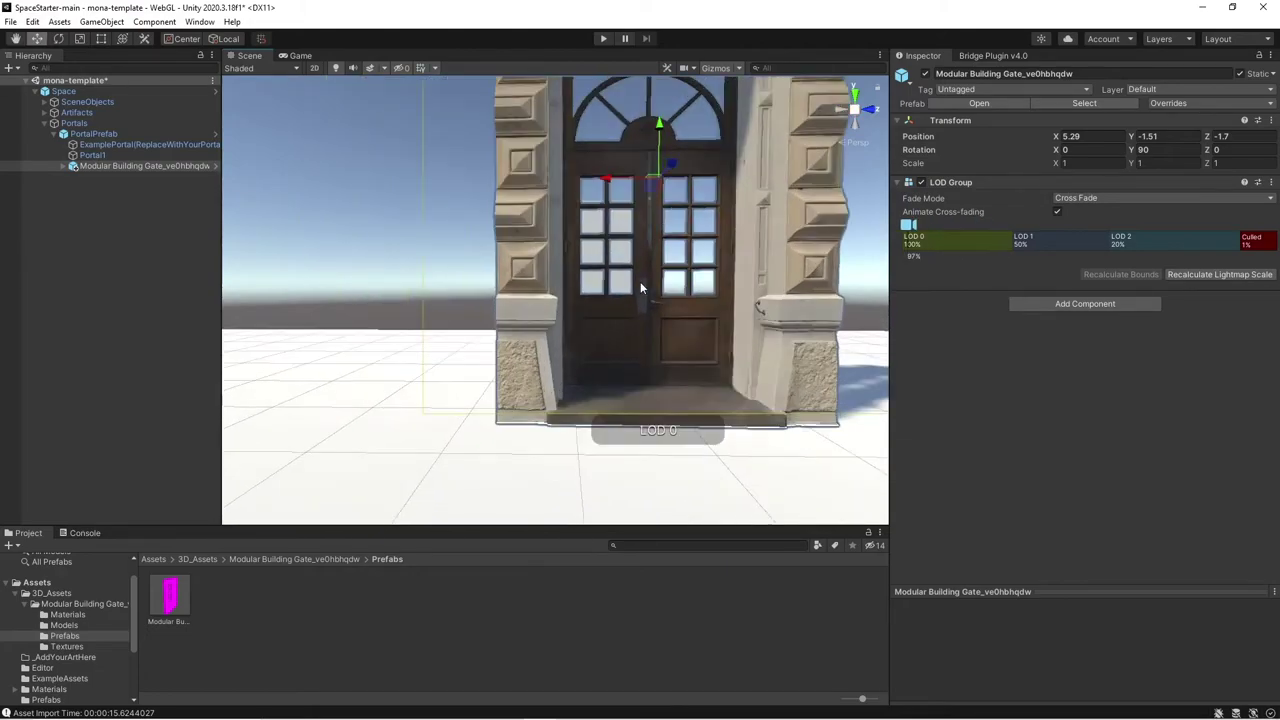
- Lower the Modular Building Gate slightly to Y -1.518 so its base meets the floor
{"action": "left_click_drag", "start_coordinate": [600, 290], "coordinate": [692, 315], "text": "alt"}
{"action": "scroll", "coordinate": [691, 314], "scroll_direction": "up", "scroll_amount": 4}
{"action": "middle_click_drag", "start_coordinate": [735, 130], "coordinate": [632, 165]}
{"action": "scroll", "coordinate": [632, 163], "scroll_direction": "down", "scroll_amount": 4}
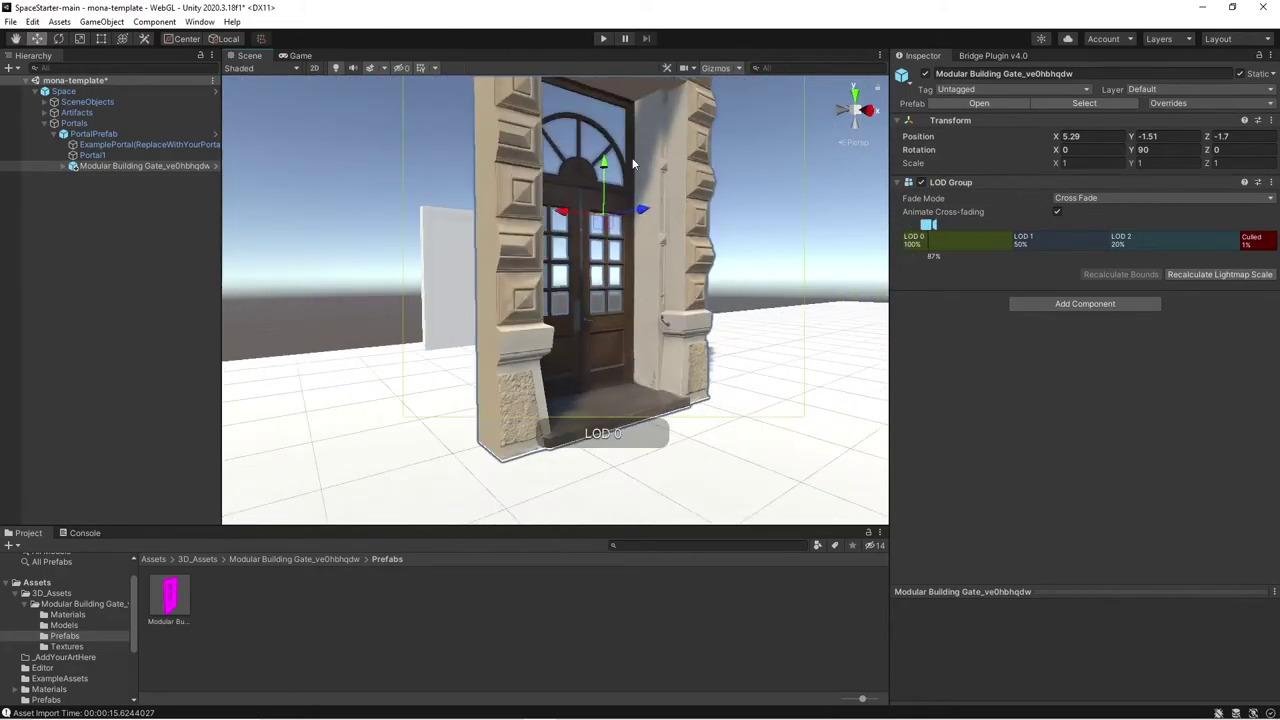
{"action": "left_click_drag", "start_coordinate": [604, 167], "coordinate": [530, 190]}
{"action": "middle_click_drag", "start_coordinate": [530, 190], "coordinate": [550, 232]}
{"action": "left_click_drag", "start_coordinate": [550, 232], "coordinate": [530, 170], "text": "alt"}
- Move the Modular Building Gate closer to the example portal slab, to about X 1.48
{"action": "middle_click_drag", "start_coordinate": [530, 170], "coordinate": [558, 251]}
{"action": "left_click_drag", "start_coordinate": [582, 250], "coordinate": [443, 271], "text": "alt"}
{"action": "middle_click_drag", "start_coordinate": [443, 271], "coordinate": [482, 332]}
{"action": "scroll", "coordinate": [481, 337], "scroll_direction": "down", "scroll_amount": 5}
{"action": "left_click_drag", "start_coordinate": [481, 337], "coordinate": [572, 328]}
{"action": "scroll", "coordinate": [572, 329], "scroll_direction": "up", "scroll_amount": 8}
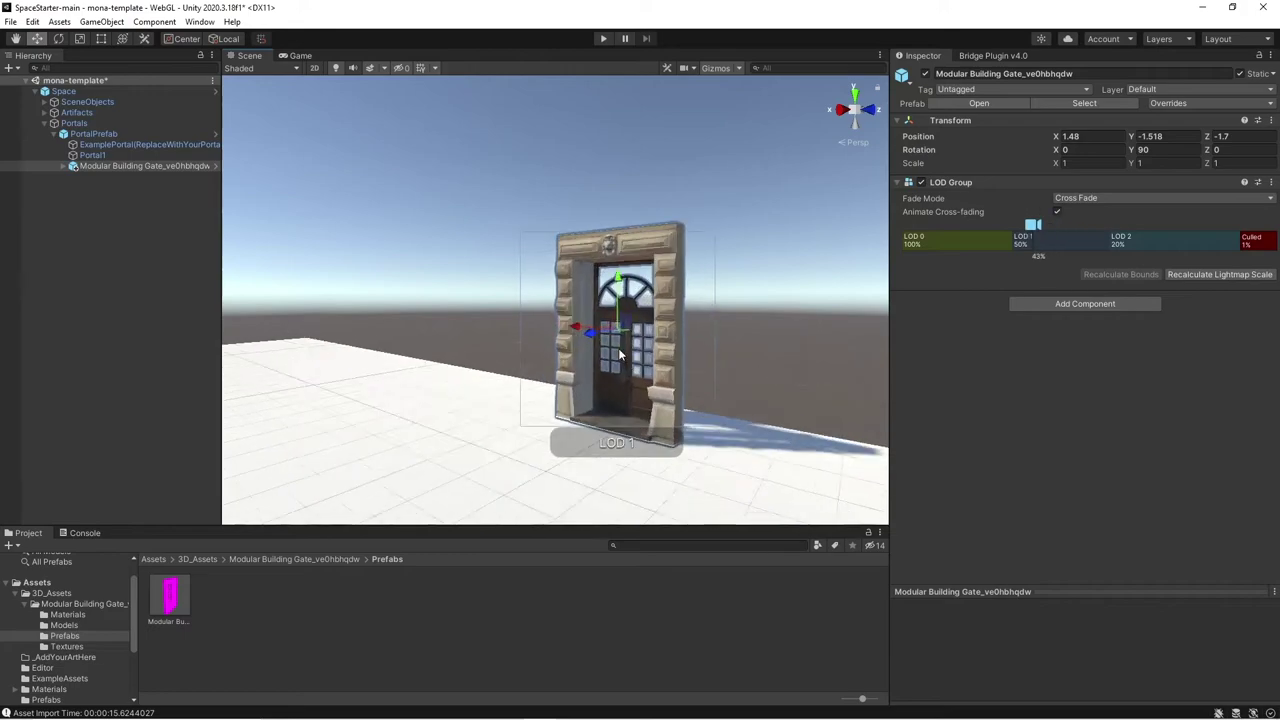
- Open PortalPrefab for editing, delete the ExamplePortal(ReplaceWithYourPortalObject) slab from it, and return to the scene
{"action": "middle_click_drag", "start_coordinate": [712, 362], "coordinate": [589, 343]}
{"action": "left_click_drag", "start_coordinate": [588, 343], "coordinate": [540, 335], "text": "alt"}
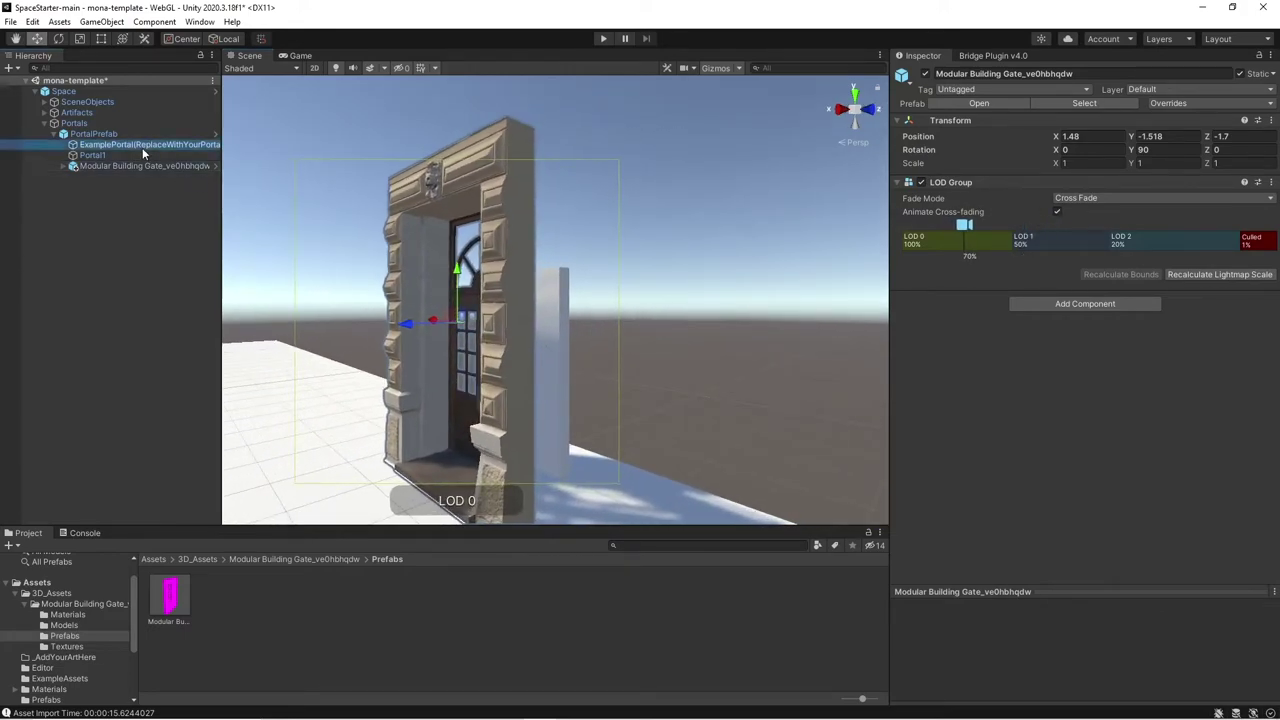
{"action": "right_click", "coordinate": [110, 144]}
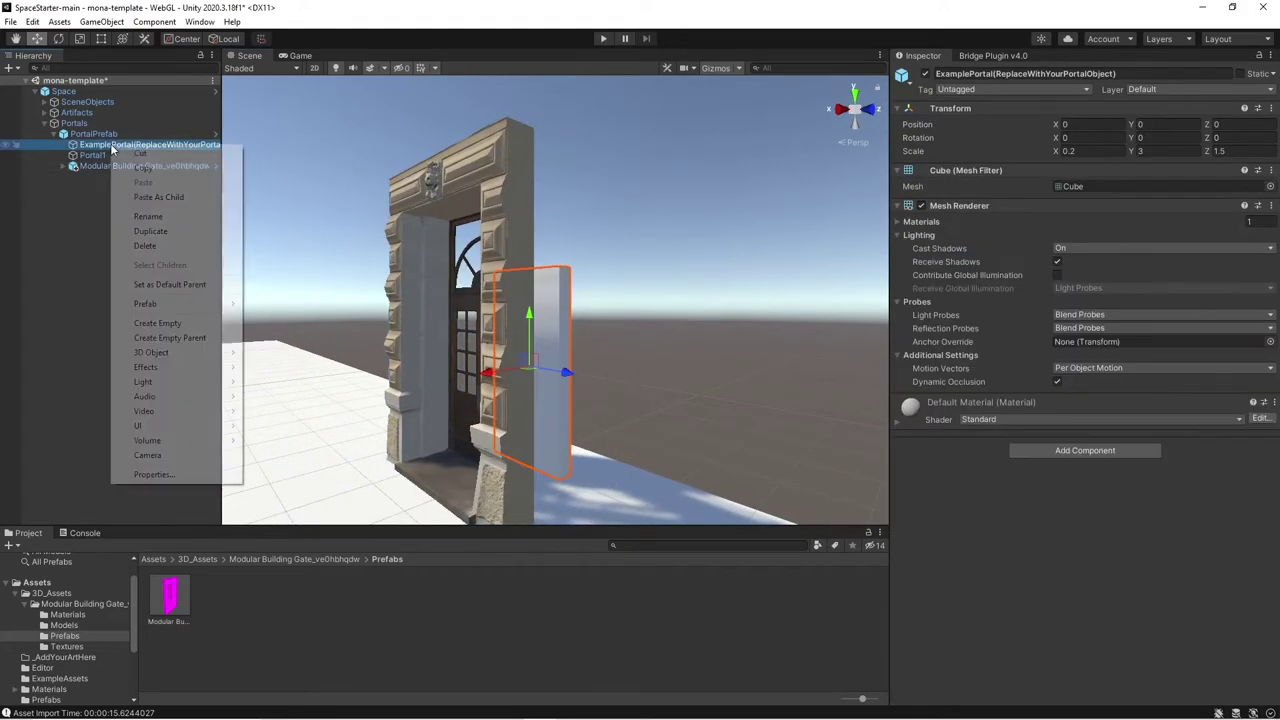
{"action": "left_click", "coordinate": [146, 246]}
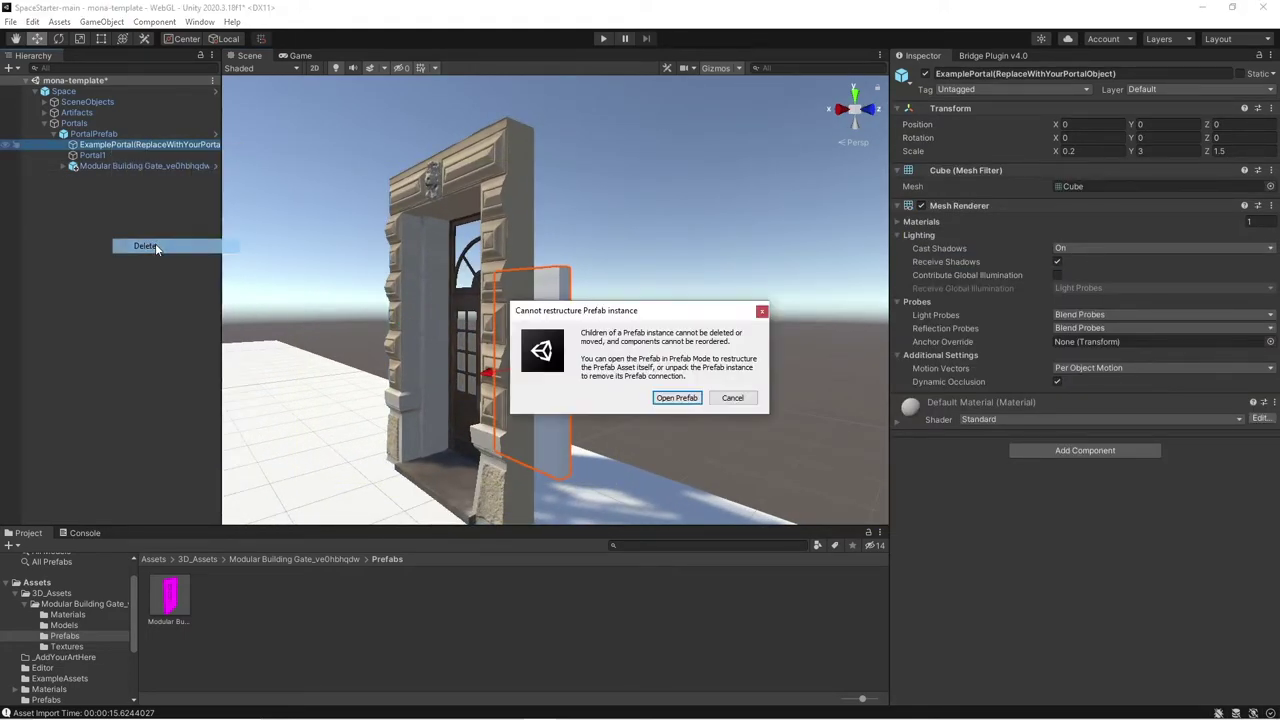
{"action": "left_click", "coordinate": [675, 399]}
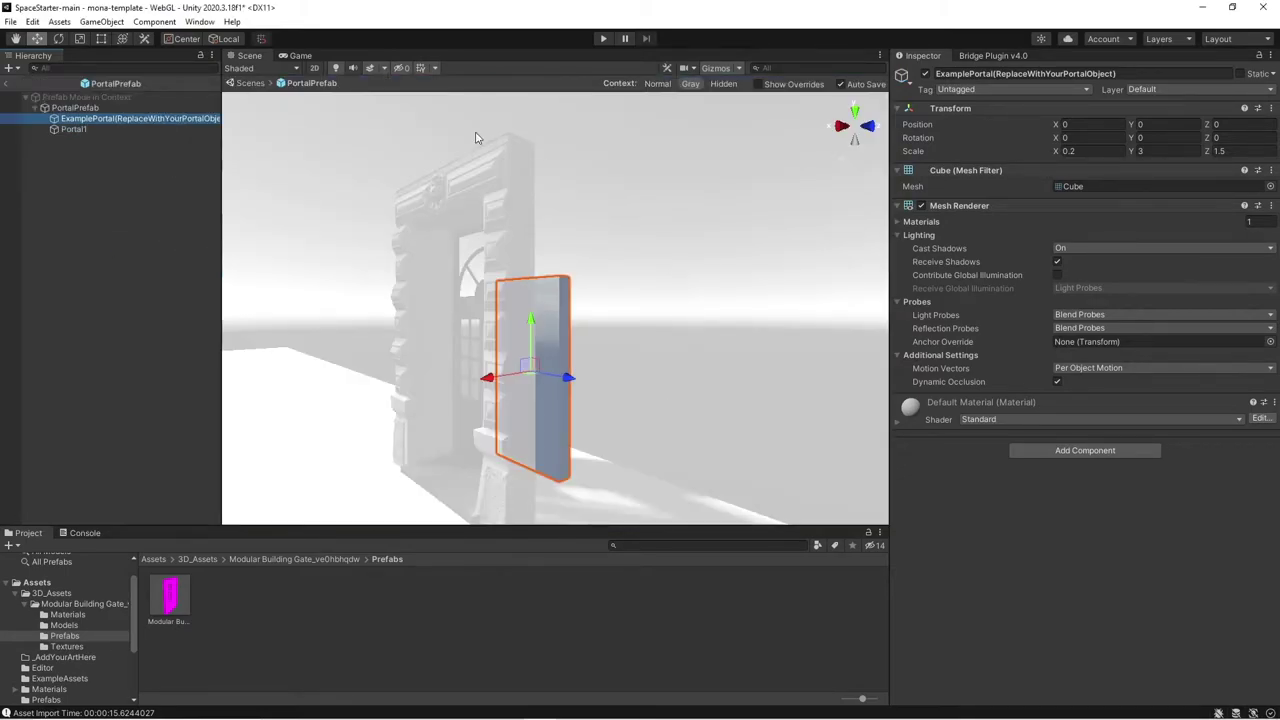
{"action": "left_click", "coordinate": [75, 107]}
{"action": "left_click", "coordinate": [100, 118]}
{"action": "right_click", "coordinate": [92, 118]}
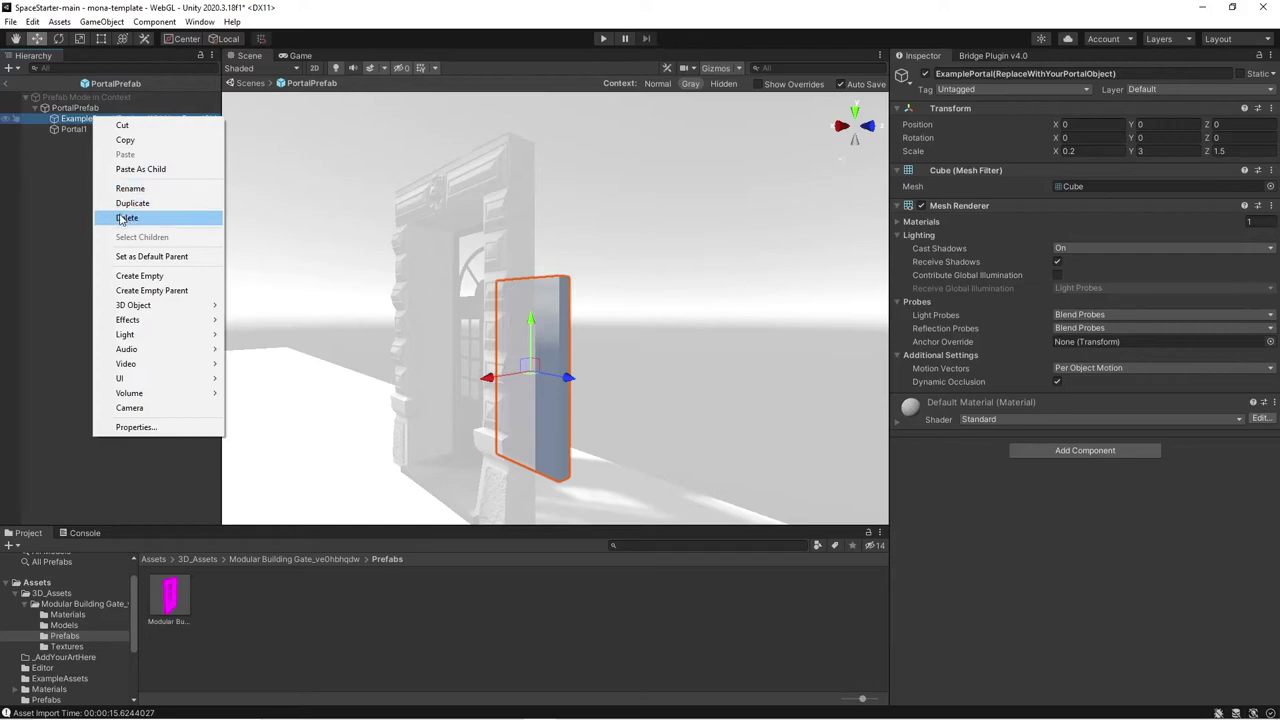
{"action": "left_click", "coordinate": [122, 218]}
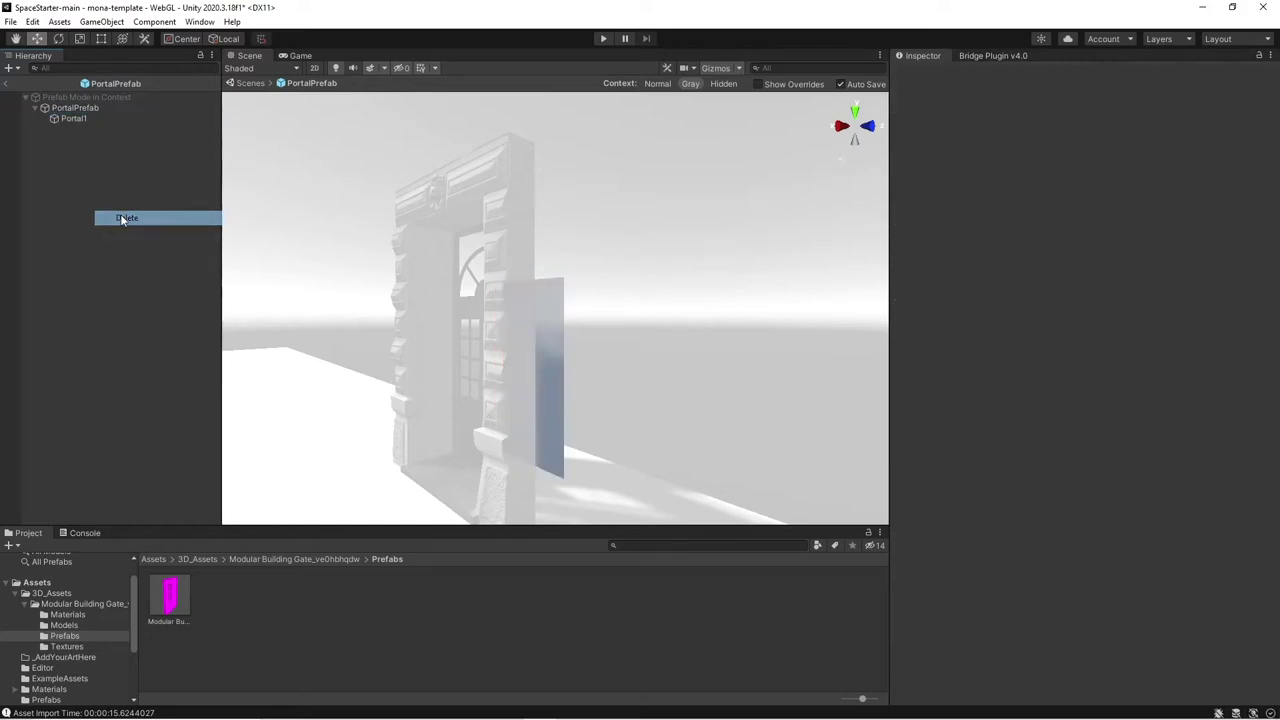
{"action": "left_click", "coordinate": [5, 89]}
- Move the Modular Building Gate along X to 1.13, closer to the Portal1 plane
{"action": "key", "text": "a"}
{"action": "right_click_drag", "start_coordinate": [480, 337], "coordinate": [530, 352]}
{"action": "double_click", "coordinate": [116, 157]}
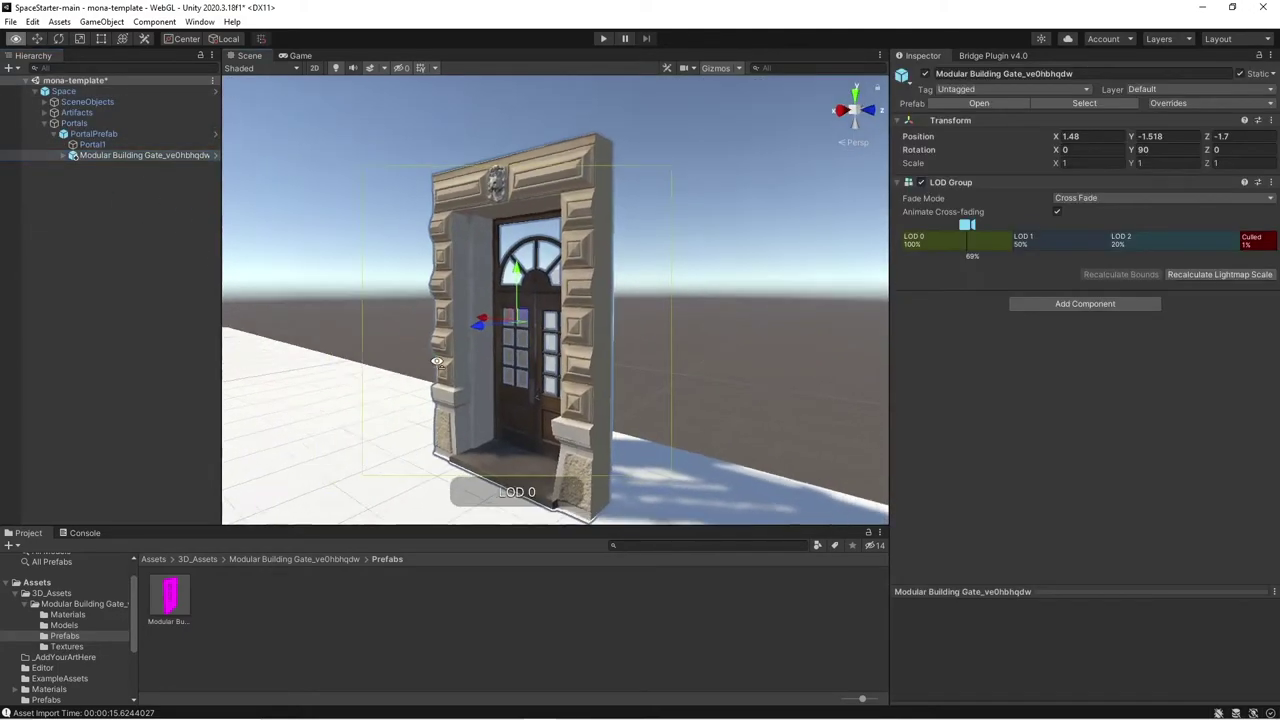
{"action": "left_click_drag", "start_coordinate": [518, 326], "coordinate": [556, 315]}
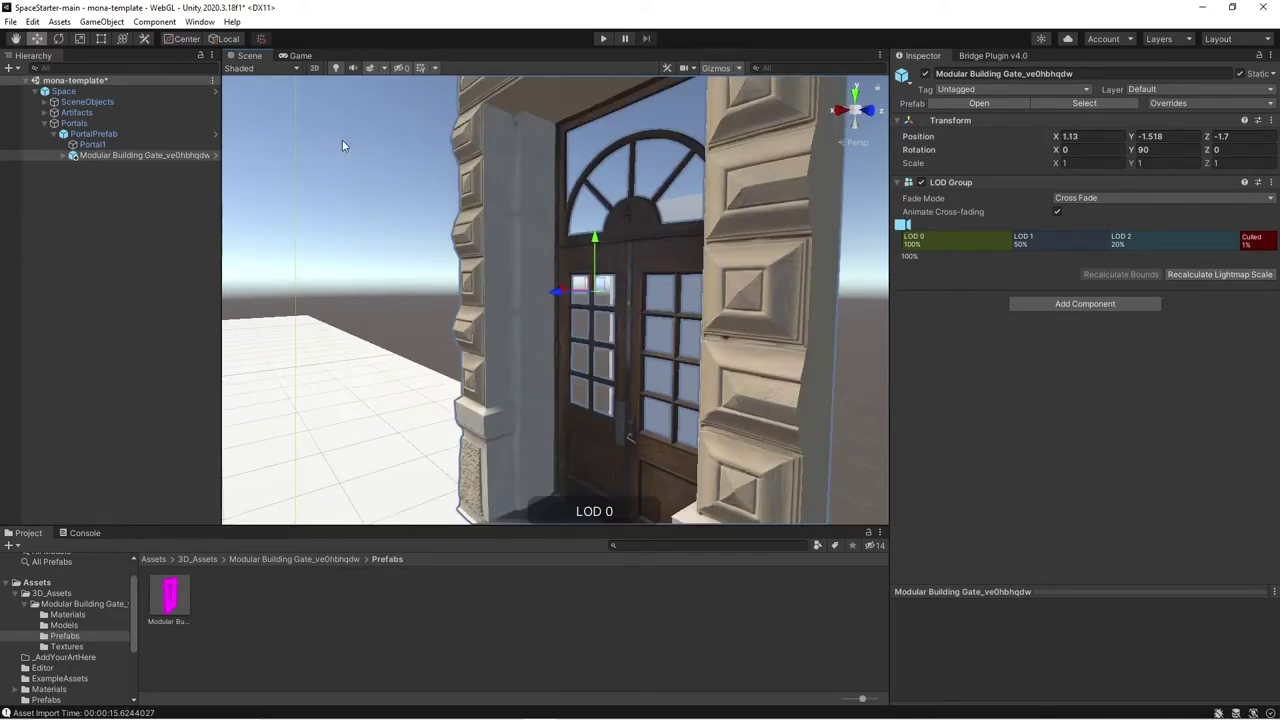
- Scale Portal1 to 0.453, 0.453, 0.2265 and move it to Y 0.35, Z -0.172 so it covers the gate's doorway
{"action": "double_click", "coordinate": [91, 146]}
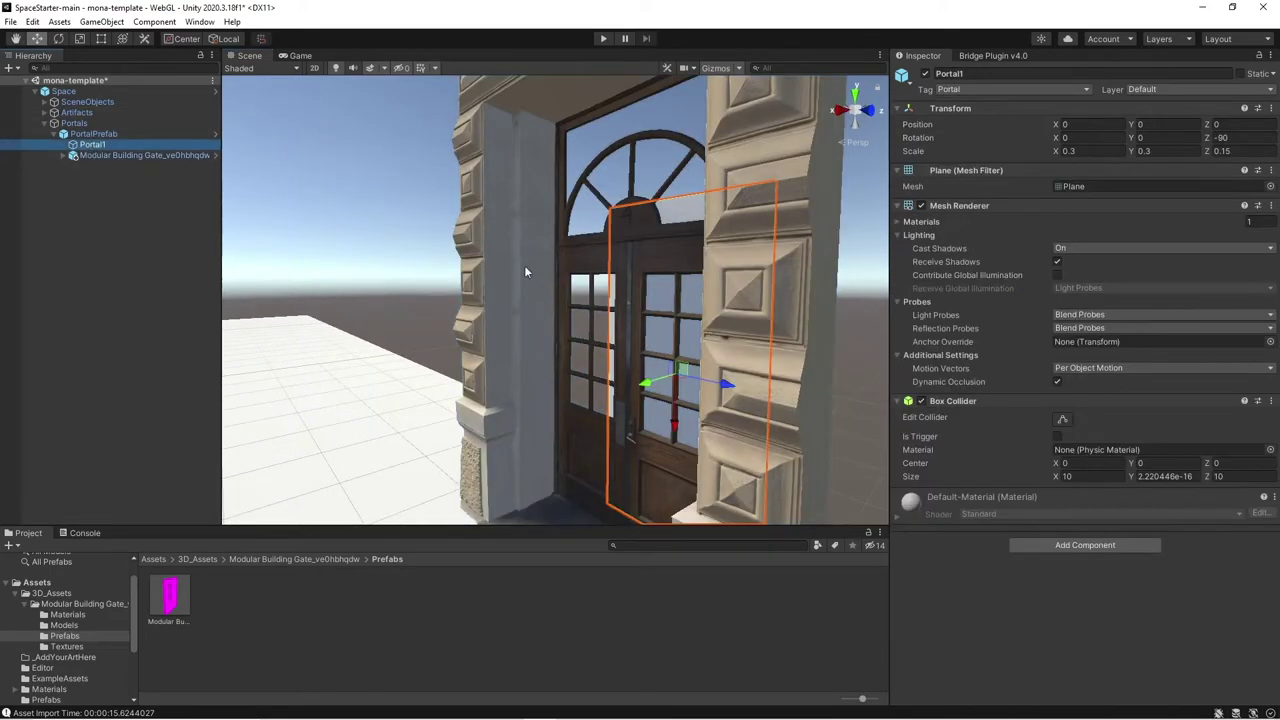
{"action": "right_click_drag", "start_coordinate": [629, 307], "coordinate": [667, 331]}
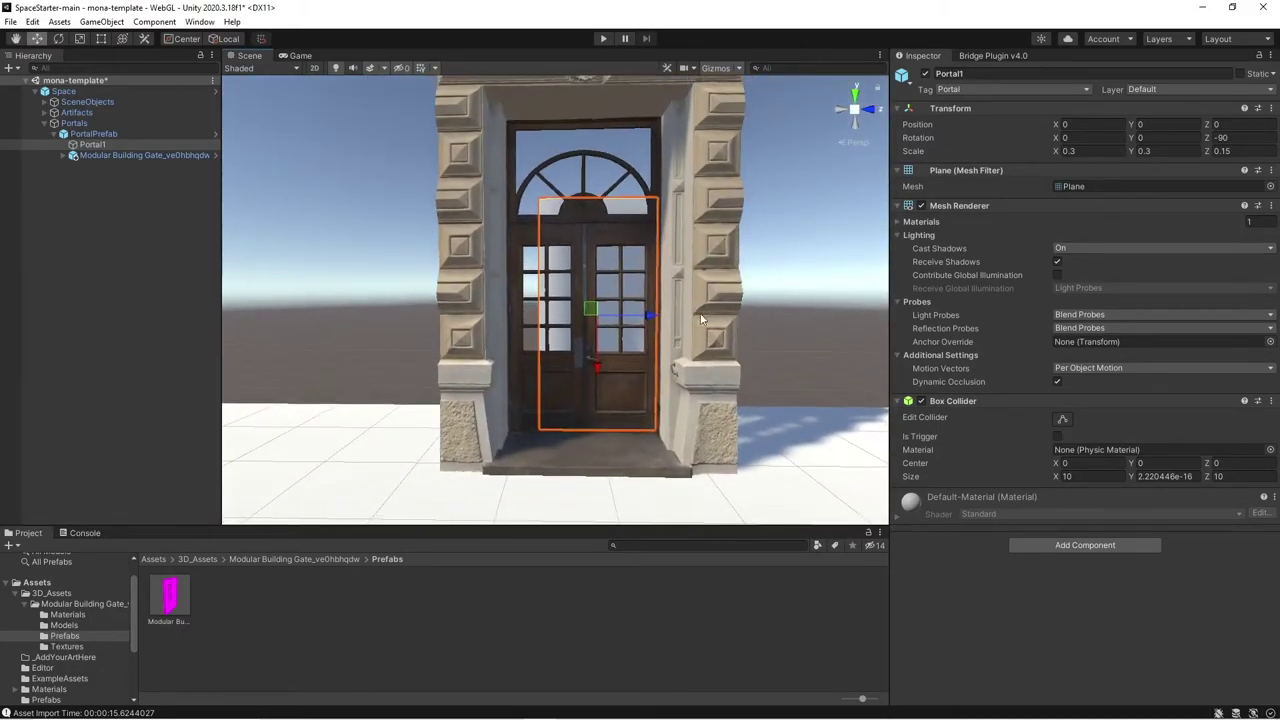
{"action": "scroll", "coordinate": [666, 331], "scroll_direction": "up", "scroll_amount": 4}
{"action": "left_click_drag", "start_coordinate": [660, 320], "coordinate": [612, 297]}
{"action": "scroll", "coordinate": [613, 297], "scroll_direction": "down", "scroll_amount": 4}
{"action": "middle_click_drag", "start_coordinate": [615, 321], "coordinate": [616, 313]}
{"action": "left_click_drag", "start_coordinate": [617, 316], "coordinate": [616, 320], "text": "alt"}
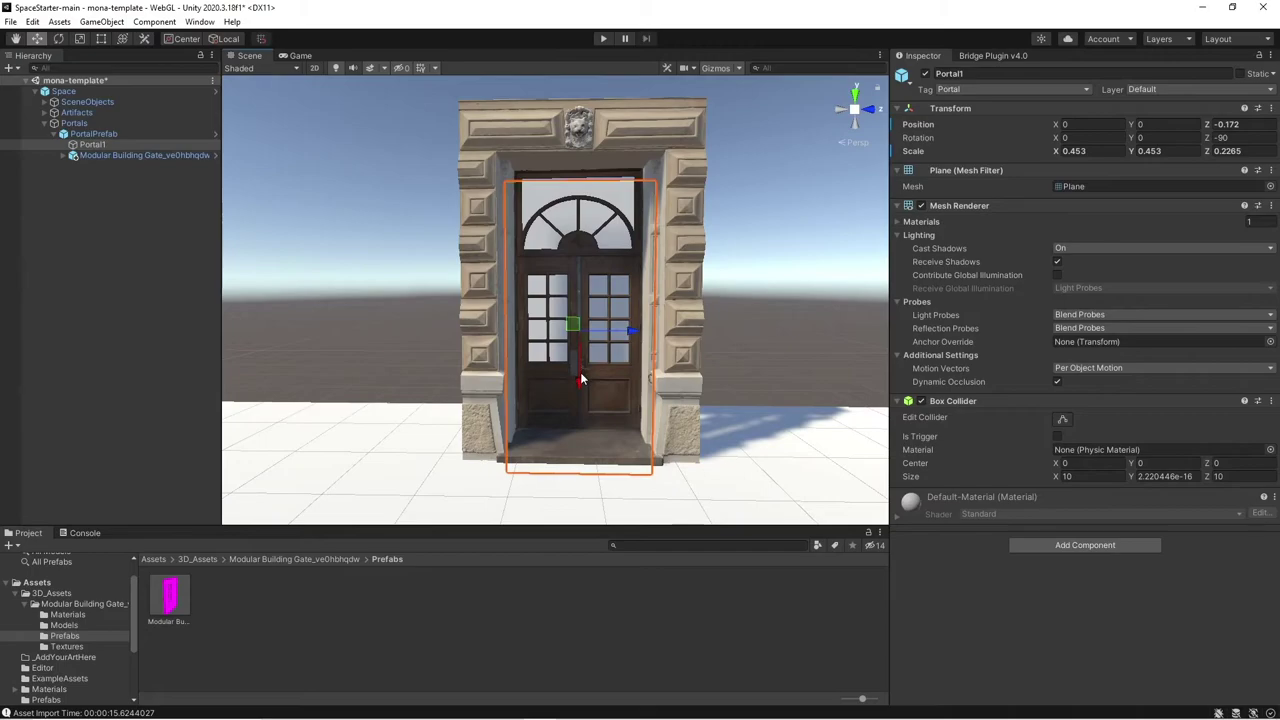
{"action": "left_click_drag", "start_coordinate": [585, 368], "coordinate": [592, 330], "text": "alt"}
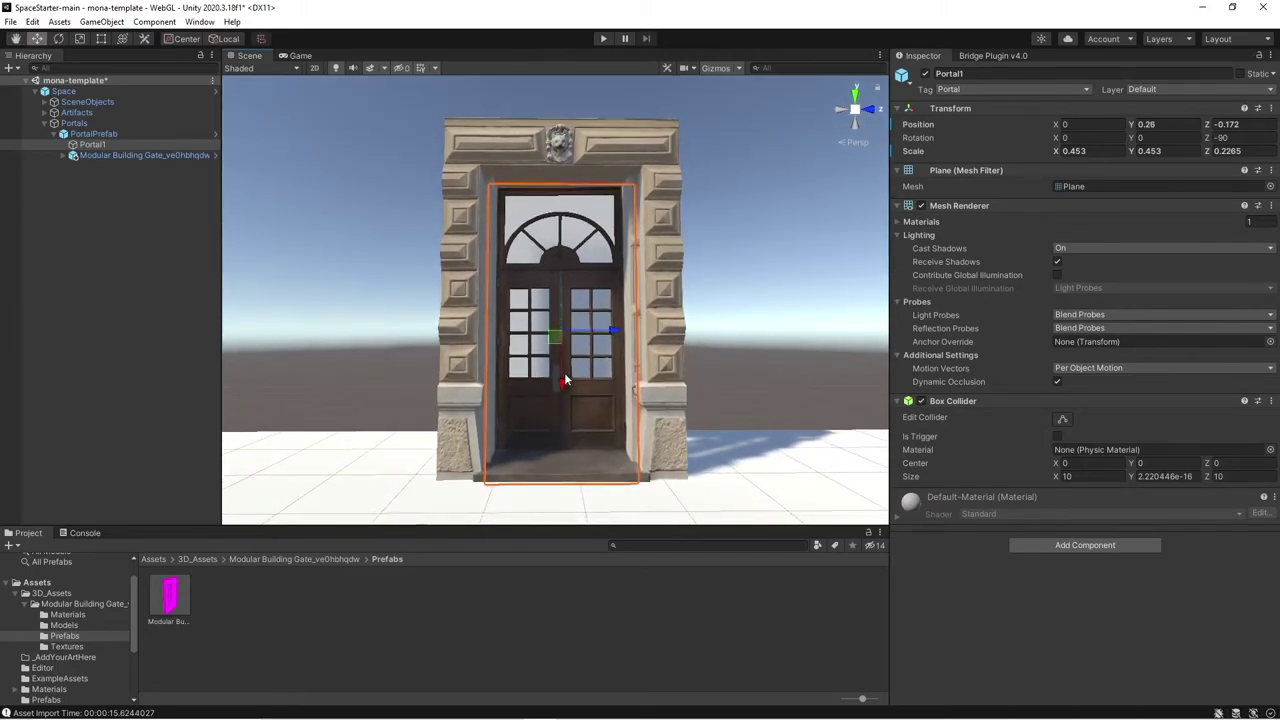
{"action": "right_click_drag", "start_coordinate": [565, 373], "coordinate": [480, 362]}
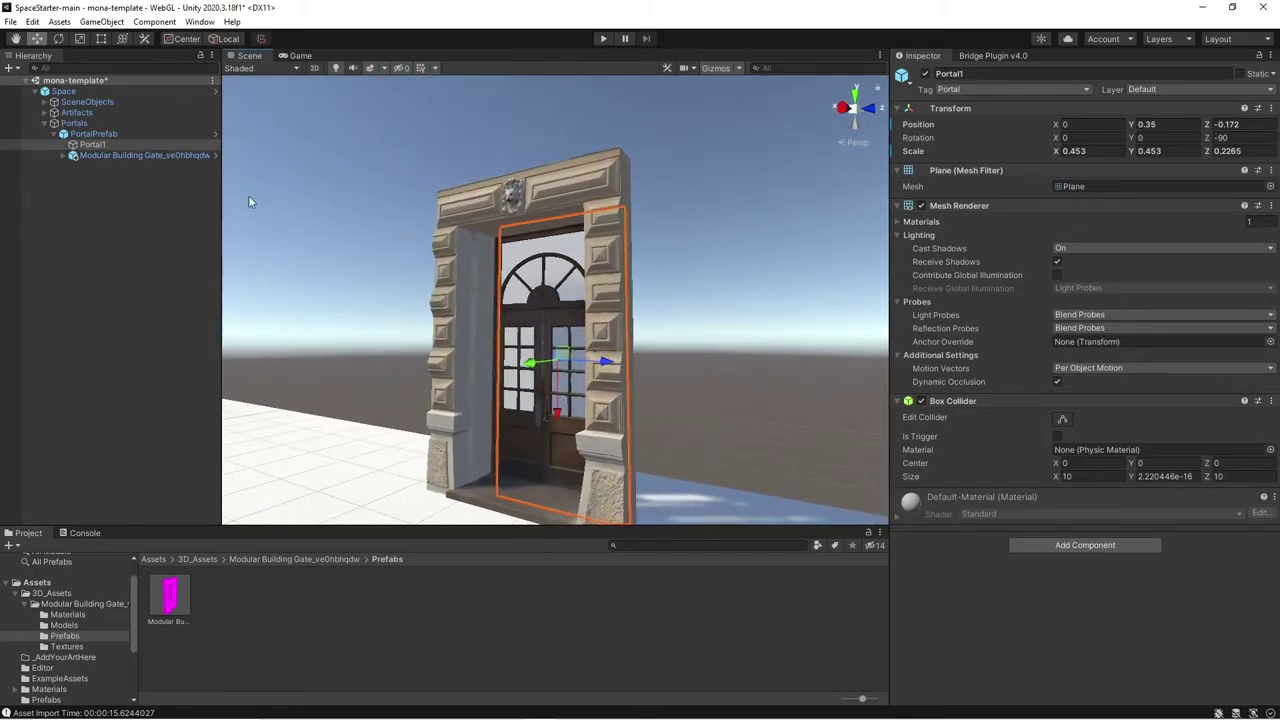
- Make the Portal1 plane in the doorway invisible by disabling its Mesh Renderer
{"action": "left_click", "coordinate": [143, 159]}
{"action": "mouse_move", "coordinate": [478, 345]}
{"action": "left_mouse_down", "text": "alt"}
{"action": "mouse_move", "coordinate": [502, 348]}
{"action": "mouse_move", "coordinate": [480, 362]}
{"action": "mouse_move", "coordinate": [512, 361]}
{"action": "mouse_move", "coordinate": [491, 364]}
{"action": "left_mouse_up", "text": "alt"}
{"action": "mouse_move", "coordinate": [515, 371]}
{"action": "right_mouse_down"}
{"action": "mouse_move", "coordinate": [566, 388]}
{"action": "mouse_move", "coordinate": [600, 370]}
{"action": "mouse_move", "coordinate": [624, 383]}
{"action": "mouse_move", "coordinate": [528, 366]}
{"action": "right_mouse_up"}
{"action": "left_click", "coordinate": [394, 268]}
{"action": "scroll", "coordinate": [560, 335], "scroll_direction": "down", "scroll_amount": 4}
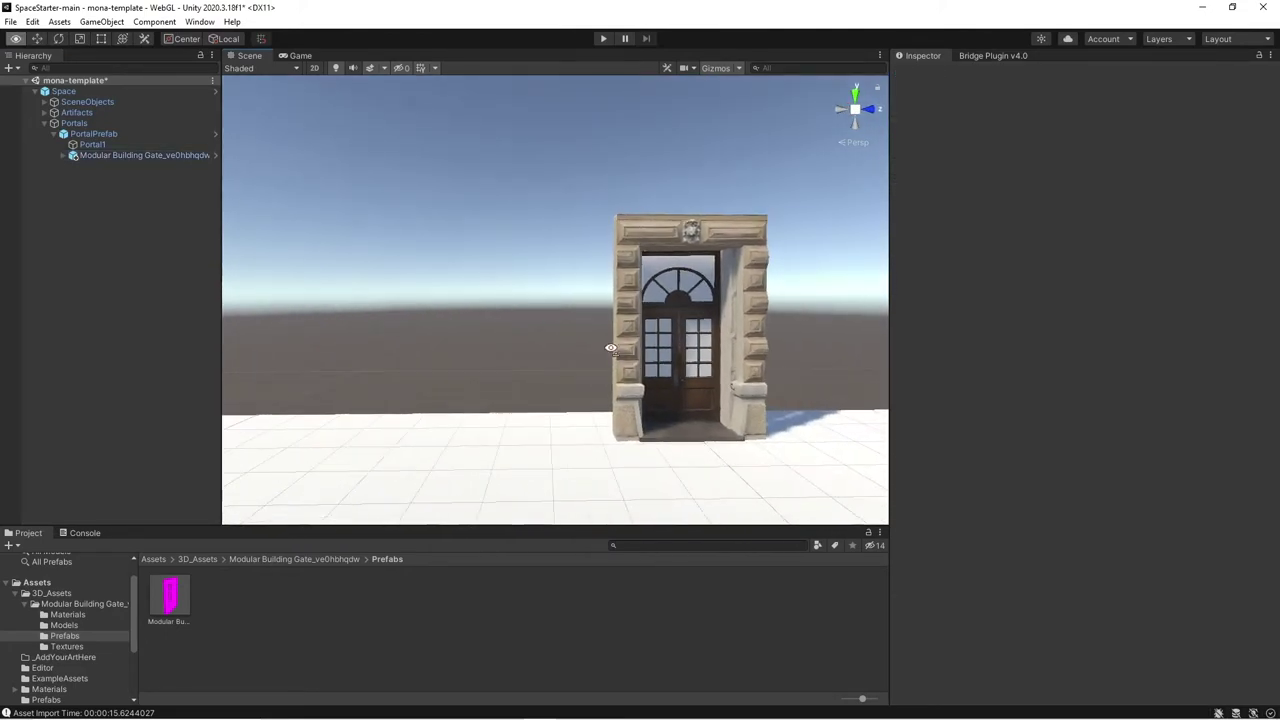
{"action": "middle_click_drag", "start_coordinate": [608, 349], "coordinate": [566, 330]}
{"action": "scroll", "coordinate": [566, 330], "scroll_direction": "up", "scroll_amount": 5}
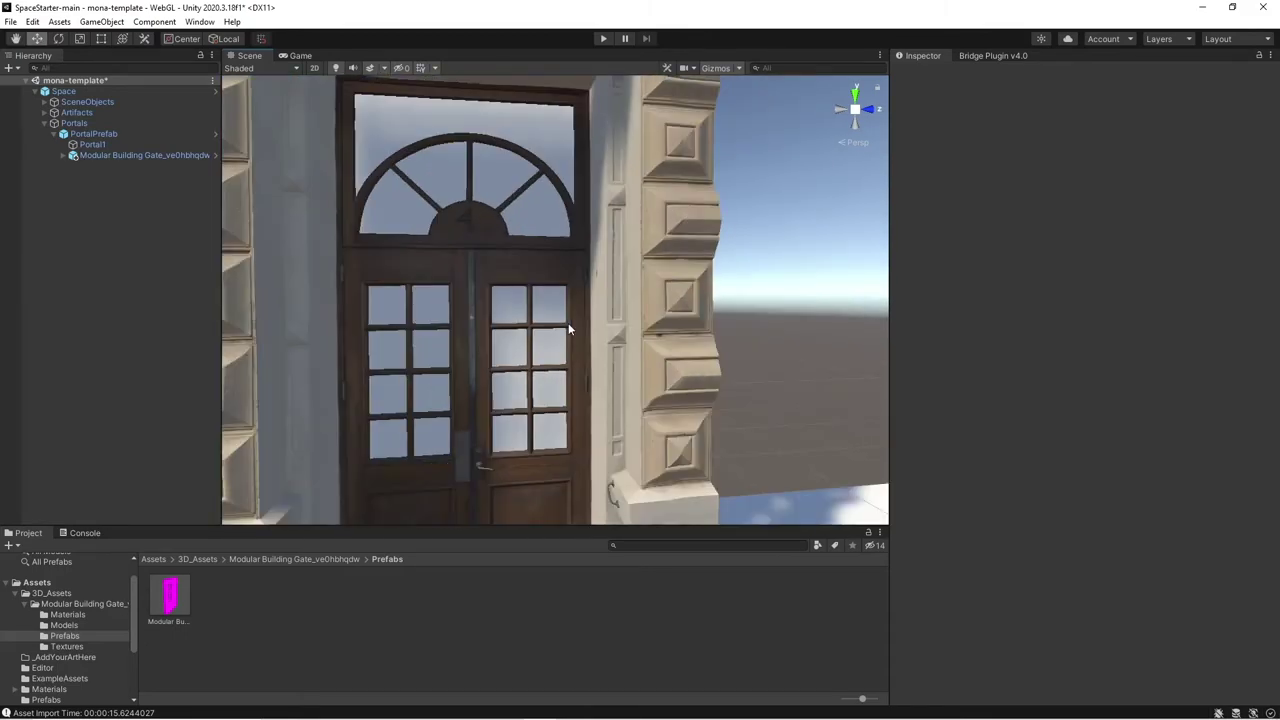
{"action": "left_click", "coordinate": [91, 145]}
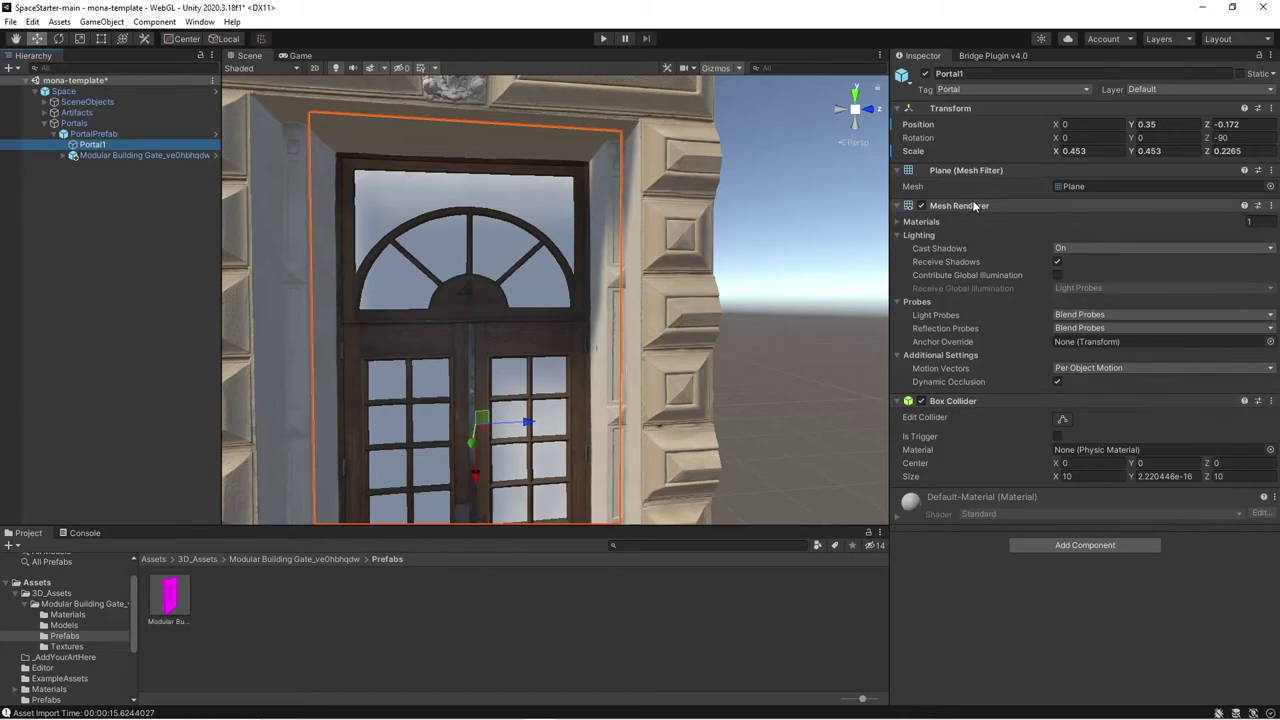
{"action": "left_click", "coordinate": [921, 206]}
{"action": "scroll", "coordinate": [660, 274], "scroll_direction": "down", "scroll_amount": 5}
{"action": "mouse_move", "coordinate": [662, 275]}
{"action": "middle_mouse_down"}
{"action": "mouse_move", "coordinate": [674, 277]}
{"action": "mouse_move", "coordinate": [636, 260]}
{"action": "mouse_move", "coordinate": [662, 284]}
{"action": "middle_mouse_up"}
{"action": "scroll", "coordinate": [672, 282], "scroll_direction": "up", "scroll_amount": 4}
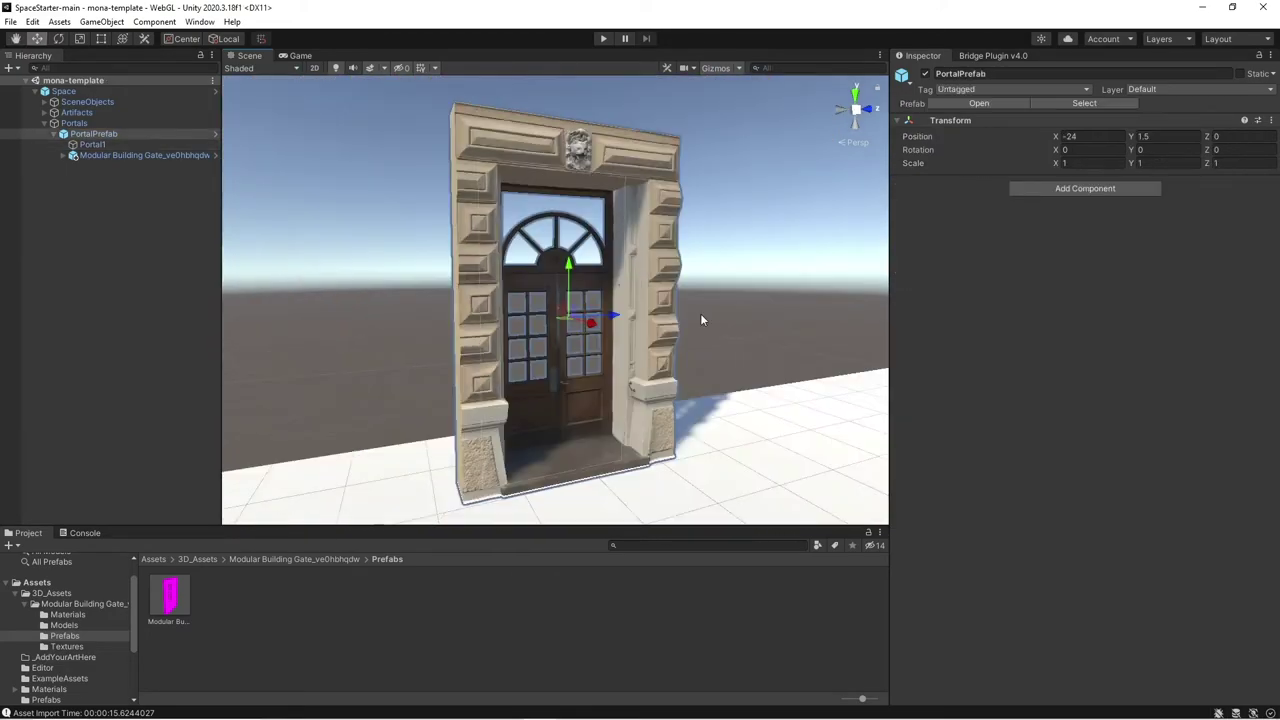
{"action": "right_click_drag", "start_coordinate": [700, 313], "coordinate": [704, 310]}
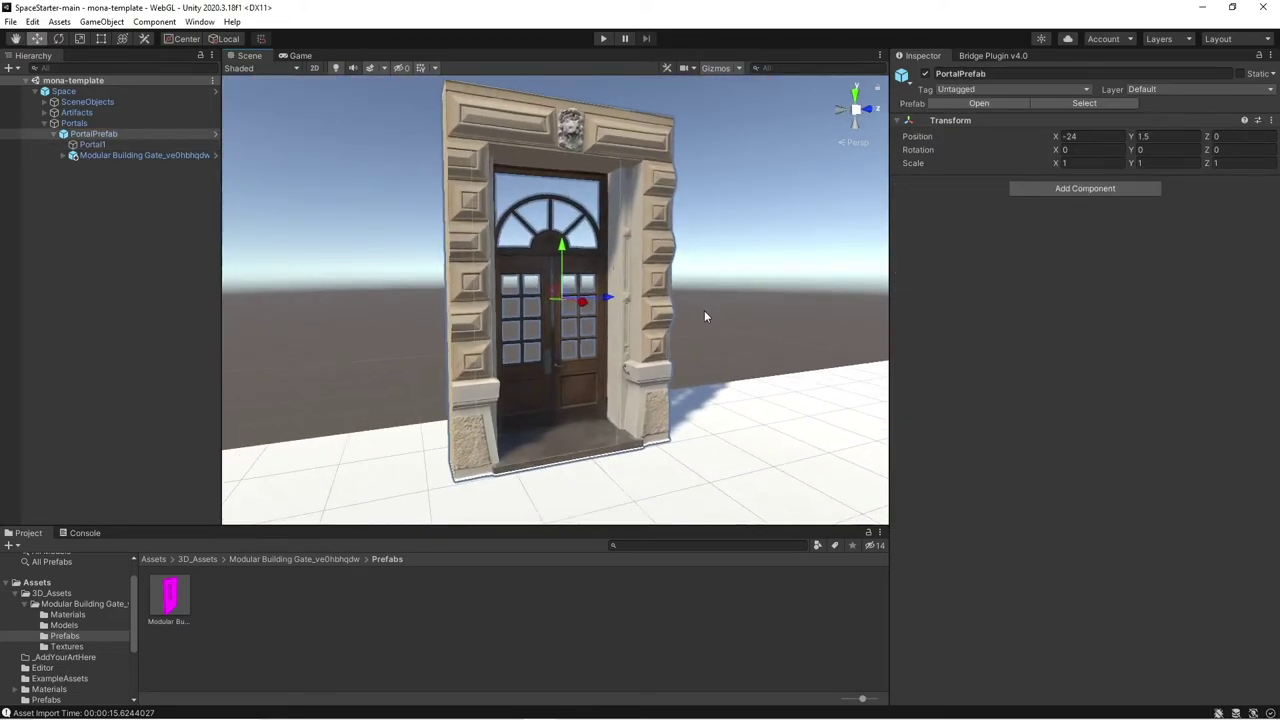
- Apply all overrides to the Space prefab and build the AssetBundles
{"action": "left_click", "coordinate": [64, 91]}
{"action": "left_click", "coordinate": [1163, 103]}
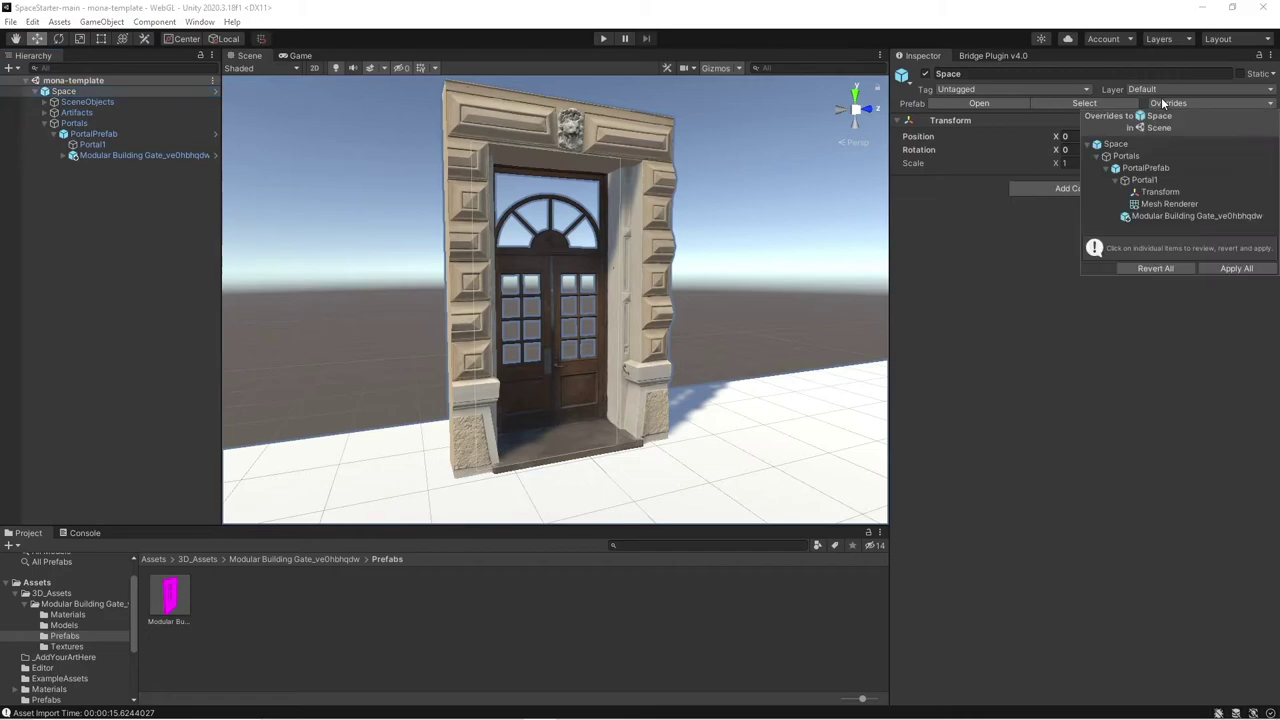
{"action": "left_click", "coordinate": [1235, 269]}
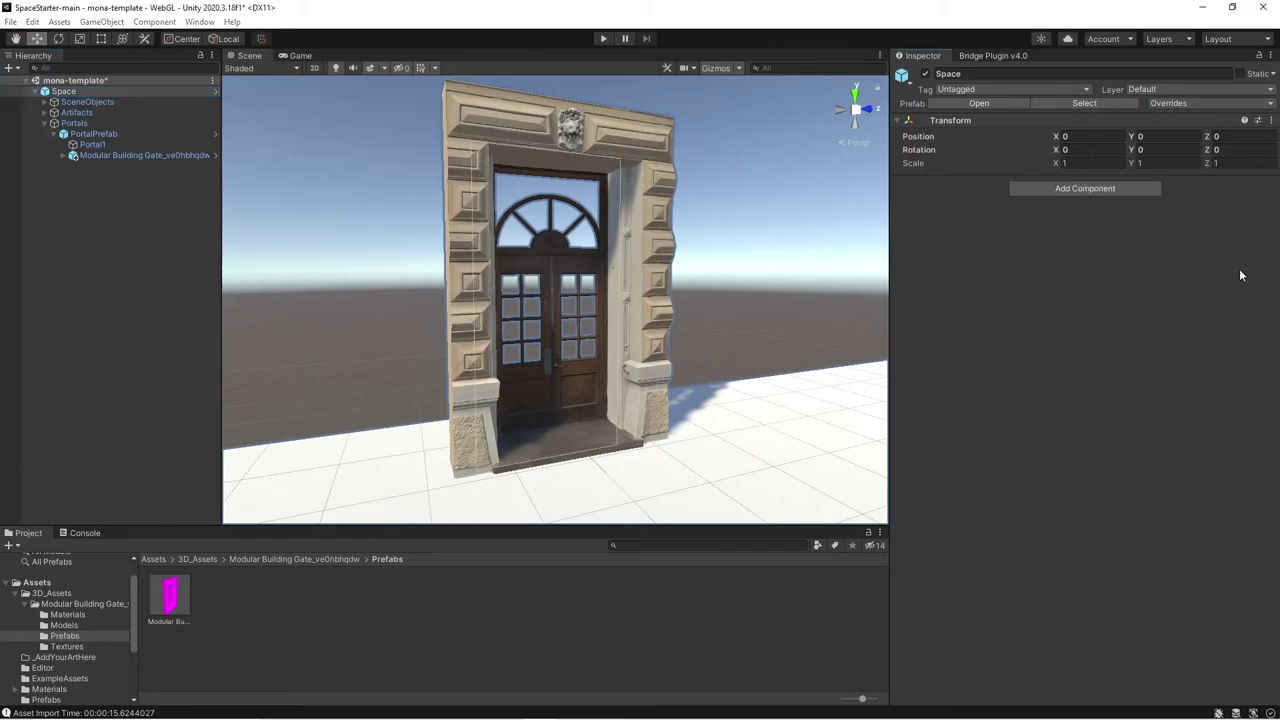
{"action": "left_click", "coordinate": [58, 22]}
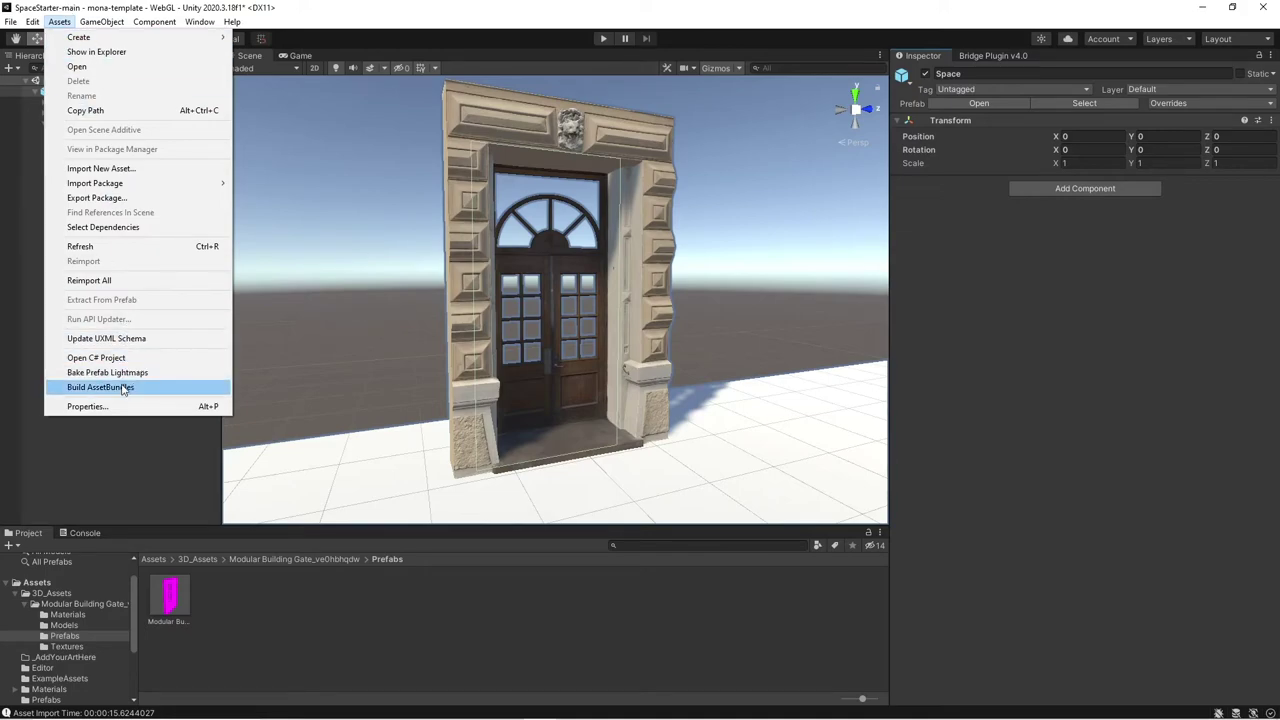
{"action": "left_click", "coordinate": [100, 387]}
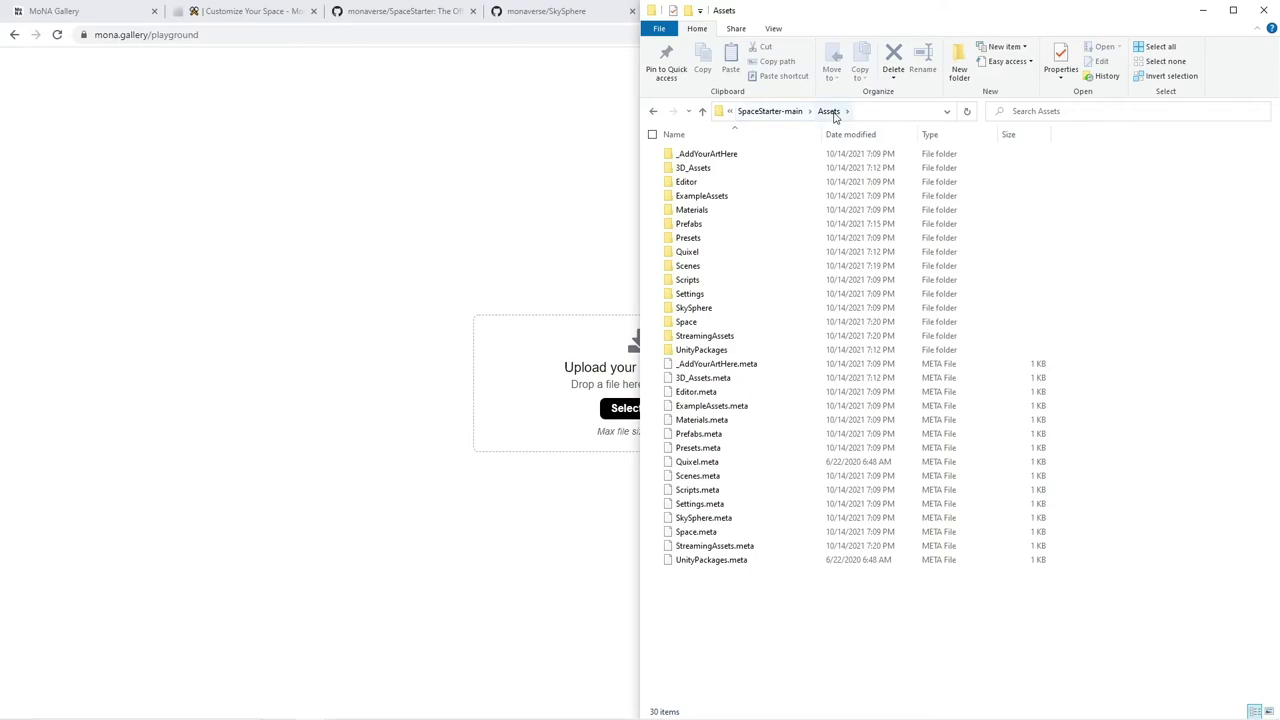
- Upload the space file from the project's StreamingAssets folder to the MoNA playground in the browser and enter the space
{"action": "double_click", "coordinate": [715, 337]}
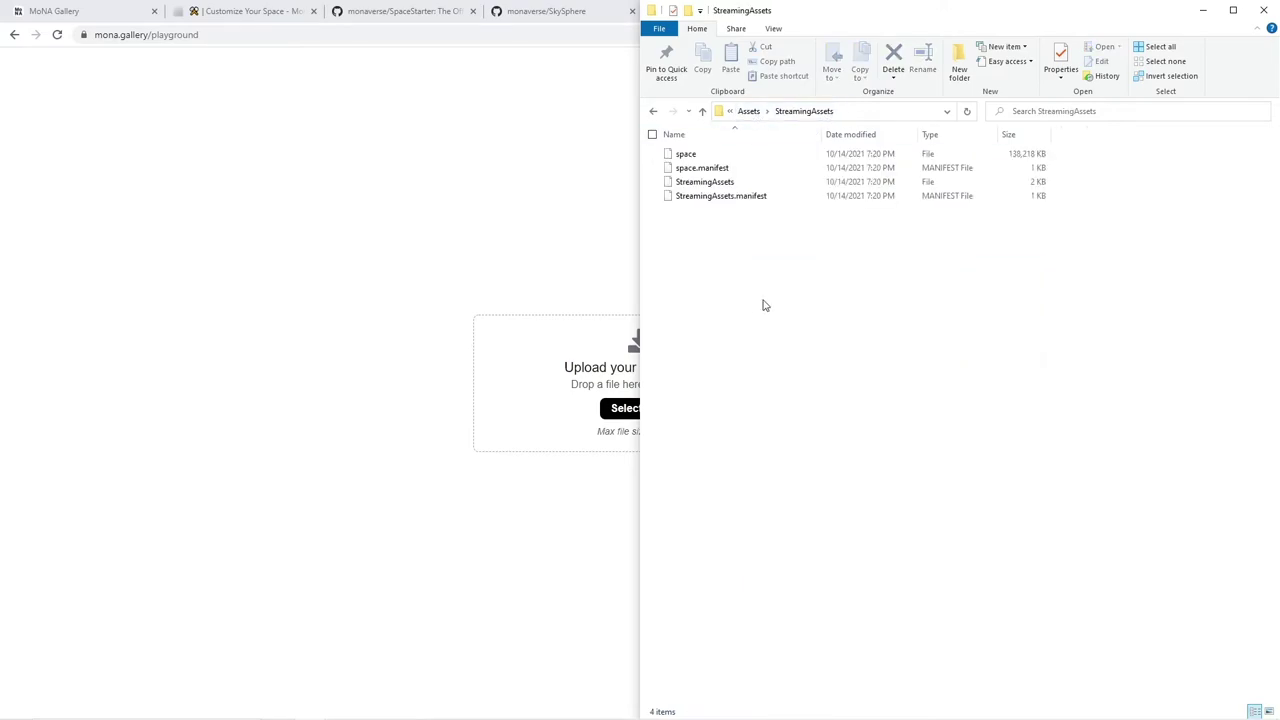
{"action": "left_click_drag", "start_coordinate": [690, 157], "coordinate": [565, 390]}
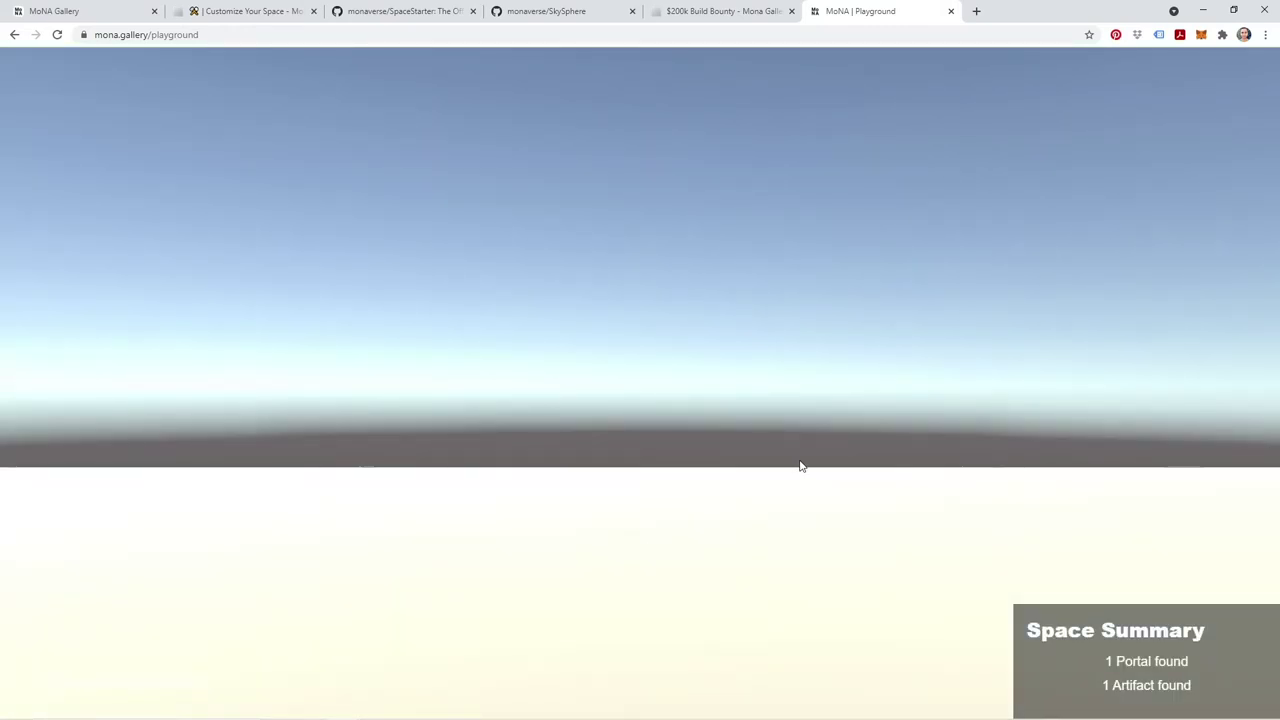
{"action": "left_click", "coordinate": [800, 466]}
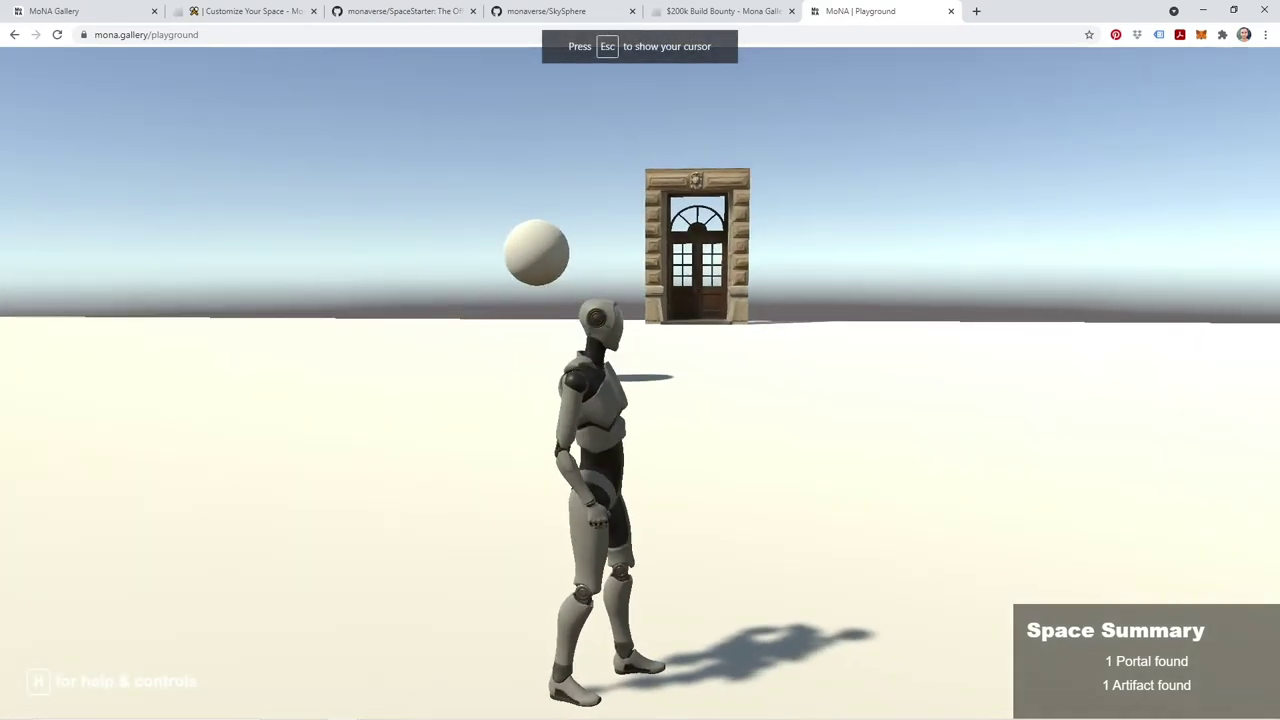
- Walk the avatar up to and around the gate to check that it is recognised as a portal
{"action": "key", "text": "w"}
{"action": "key", "text": "w"}
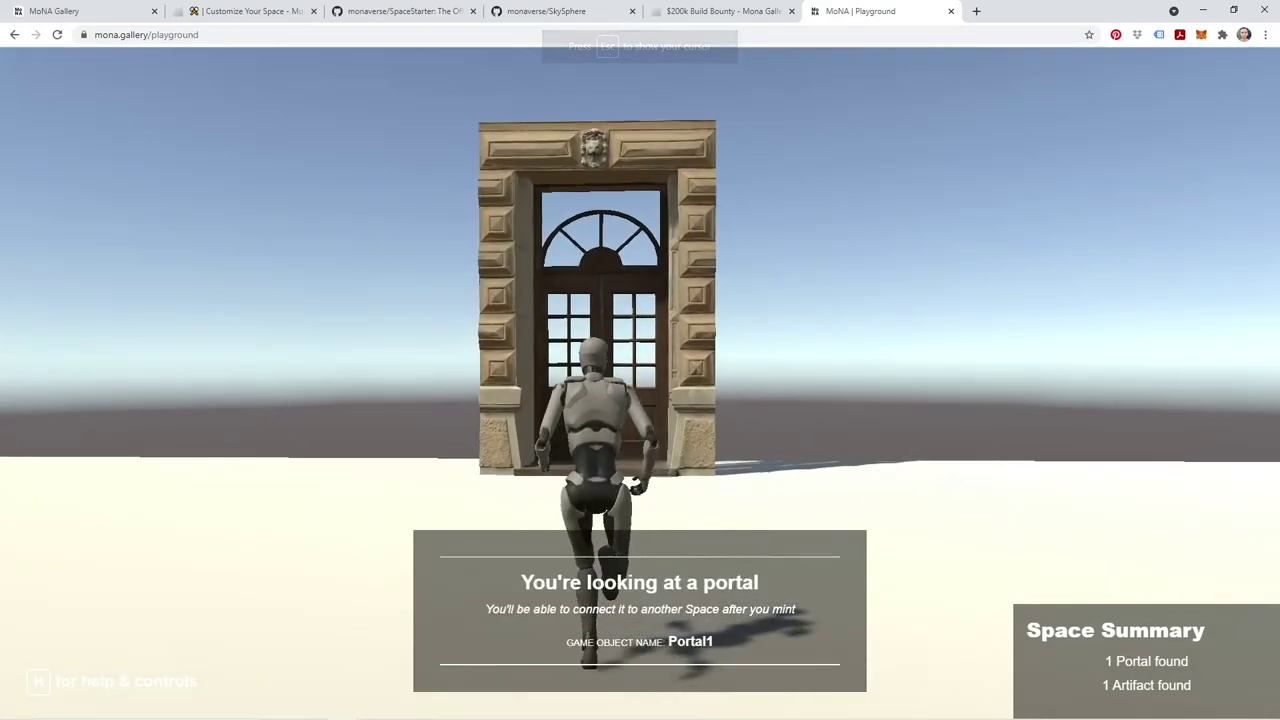
{"action": "key", "text": "s"}
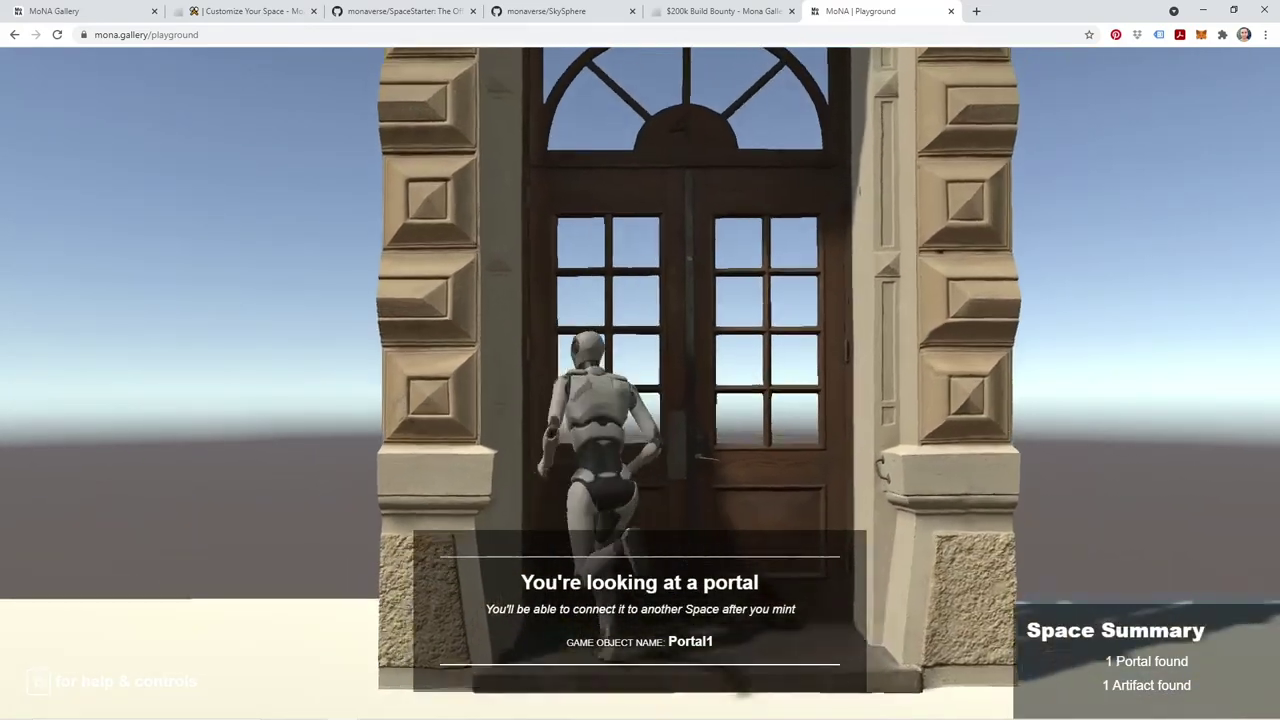
{"action": "key", "text": "w"}
{"action": "key", "text": "d"}
{"action": "key", "text": "a"}
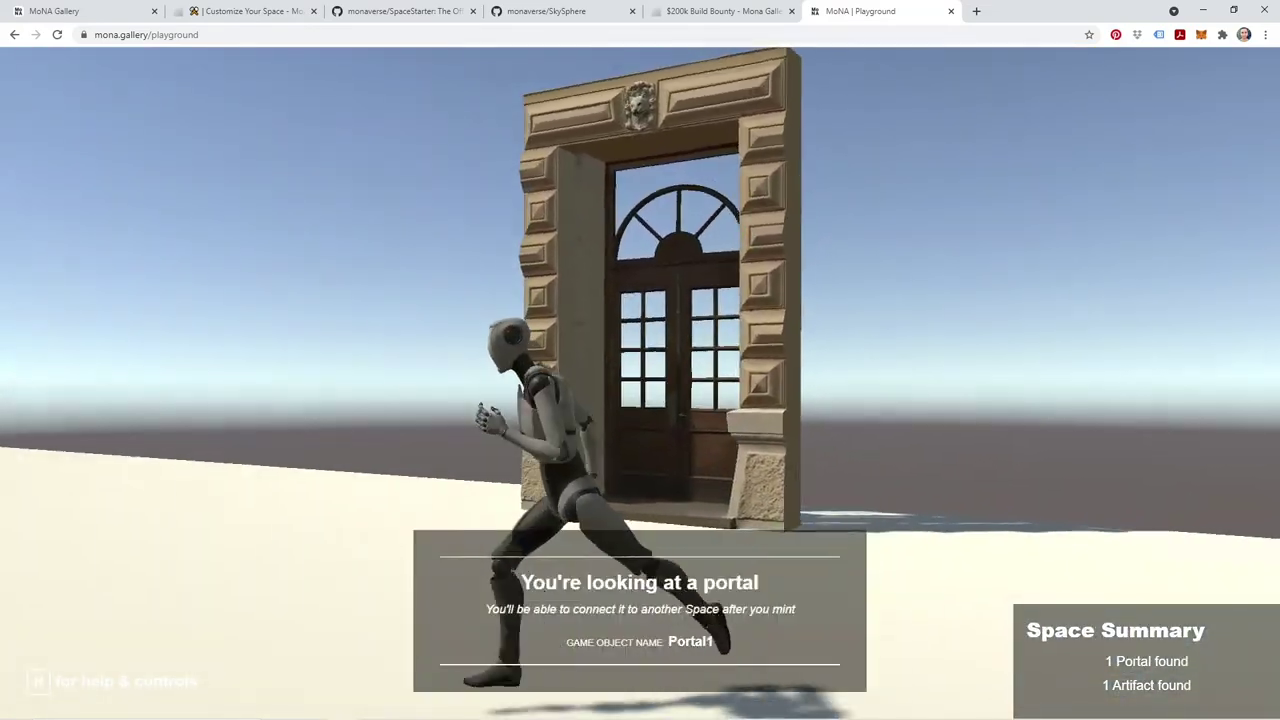
{"action": "key", "text": "d"}
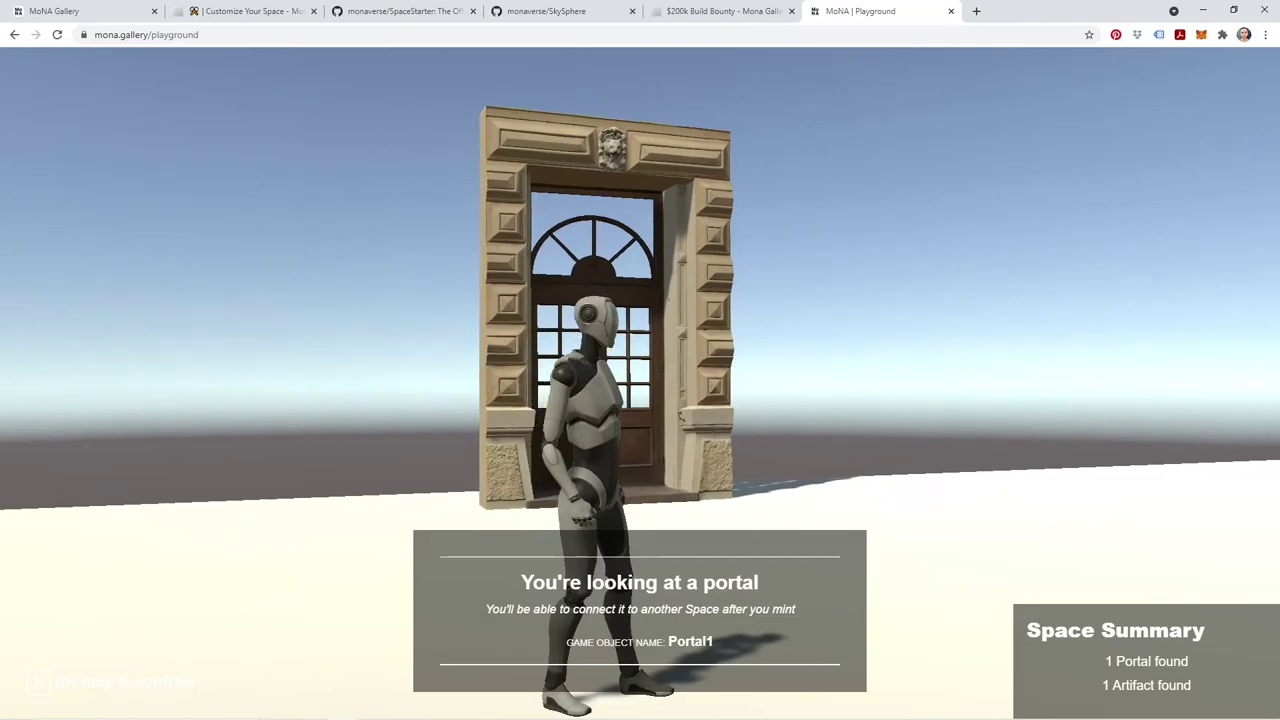
{"action": "key", "text": "w"}
{"action": "key", "text": "d"}
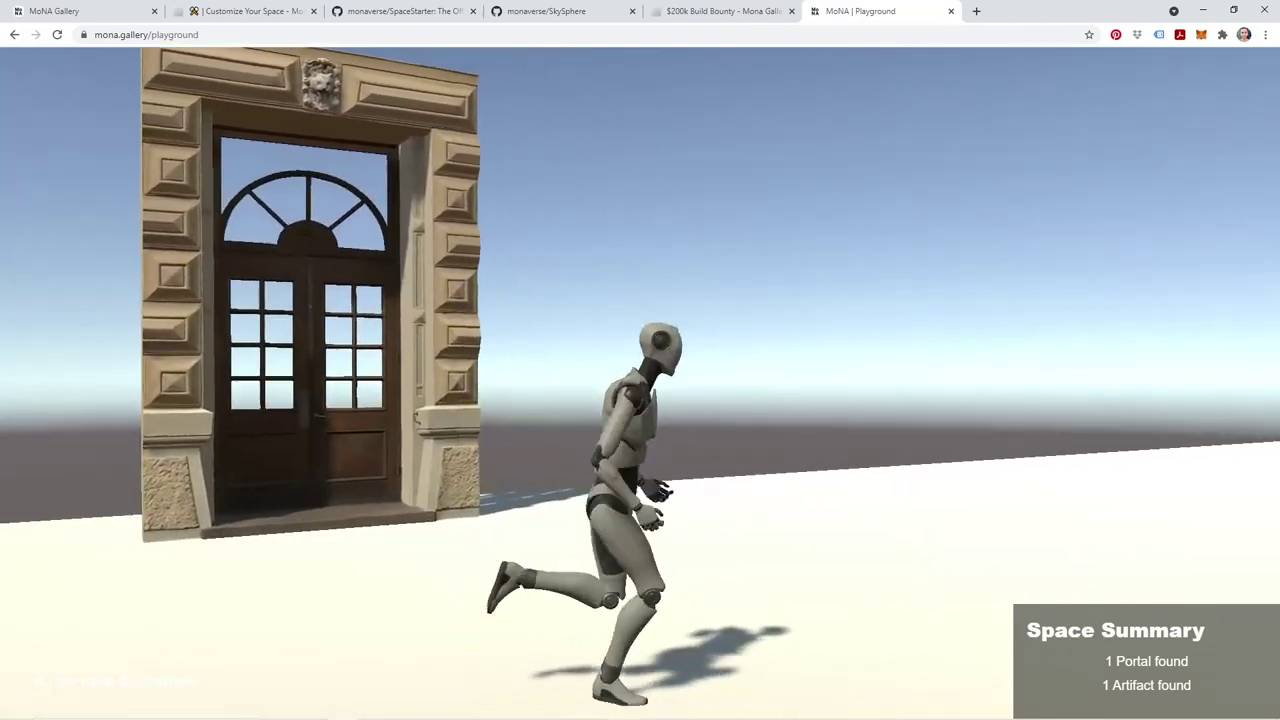
{"action": "key", "text": "w"}
{"action": "key", "text": "s"}
{"action": "key", "text": "d"}
{"action": "key", "text": "a"}
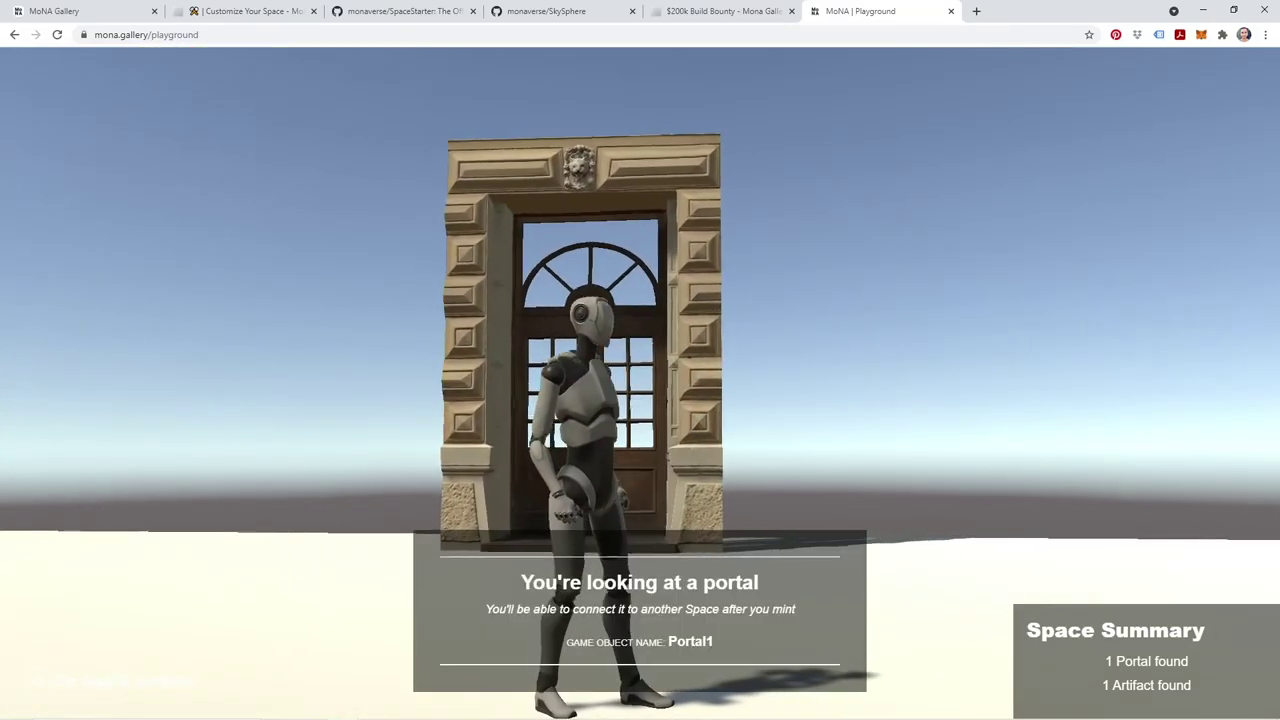
{"action": "key", "text": "a"}
{"action": "key", "text": "d"}
{"action": "key", "text": "w"}
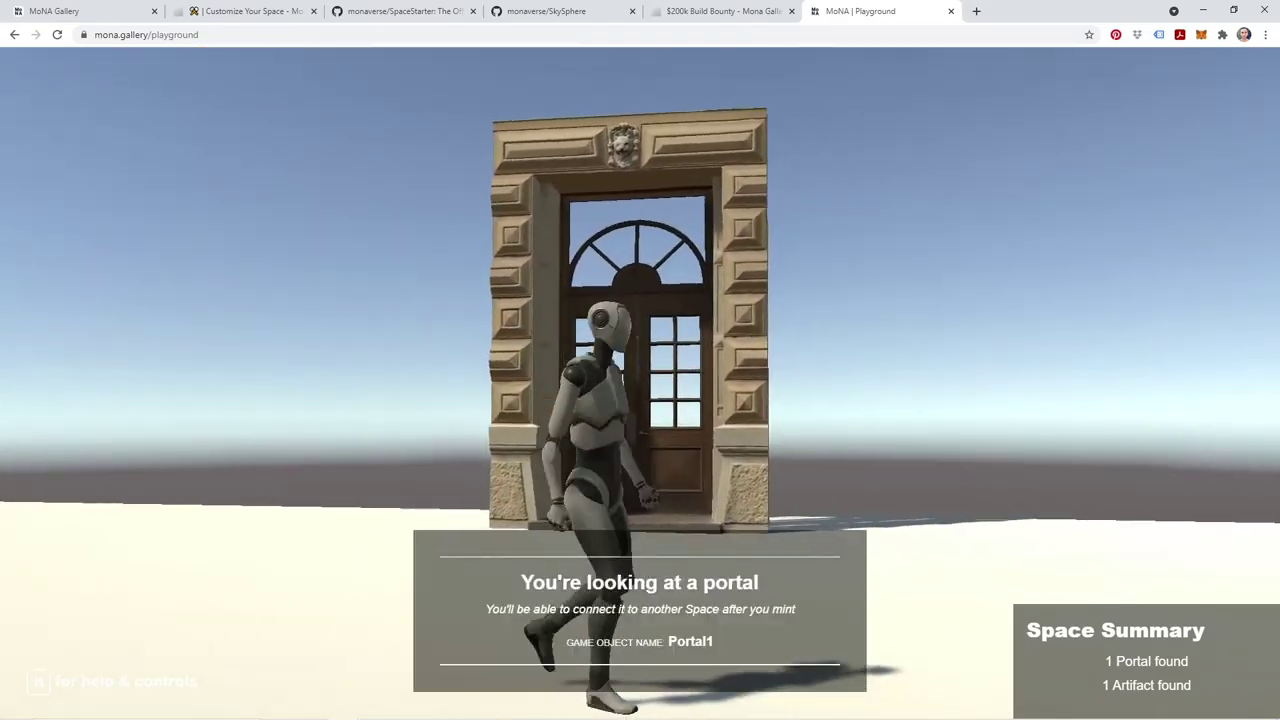
{"action": "key", "text": "w"}
{"action": "key", "text": "a"}
{"action": "key", "text": "s"}
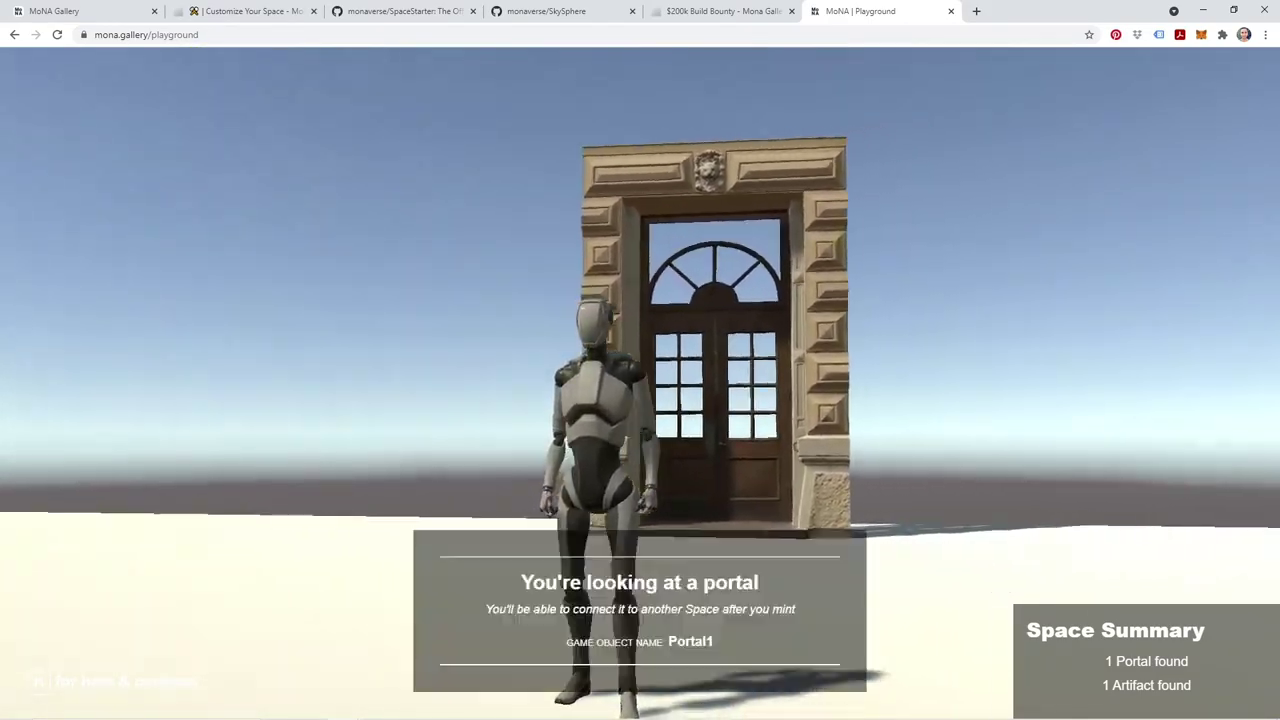
{"action": "key", "text": "a"}
{"action": "key", "text": "s"}
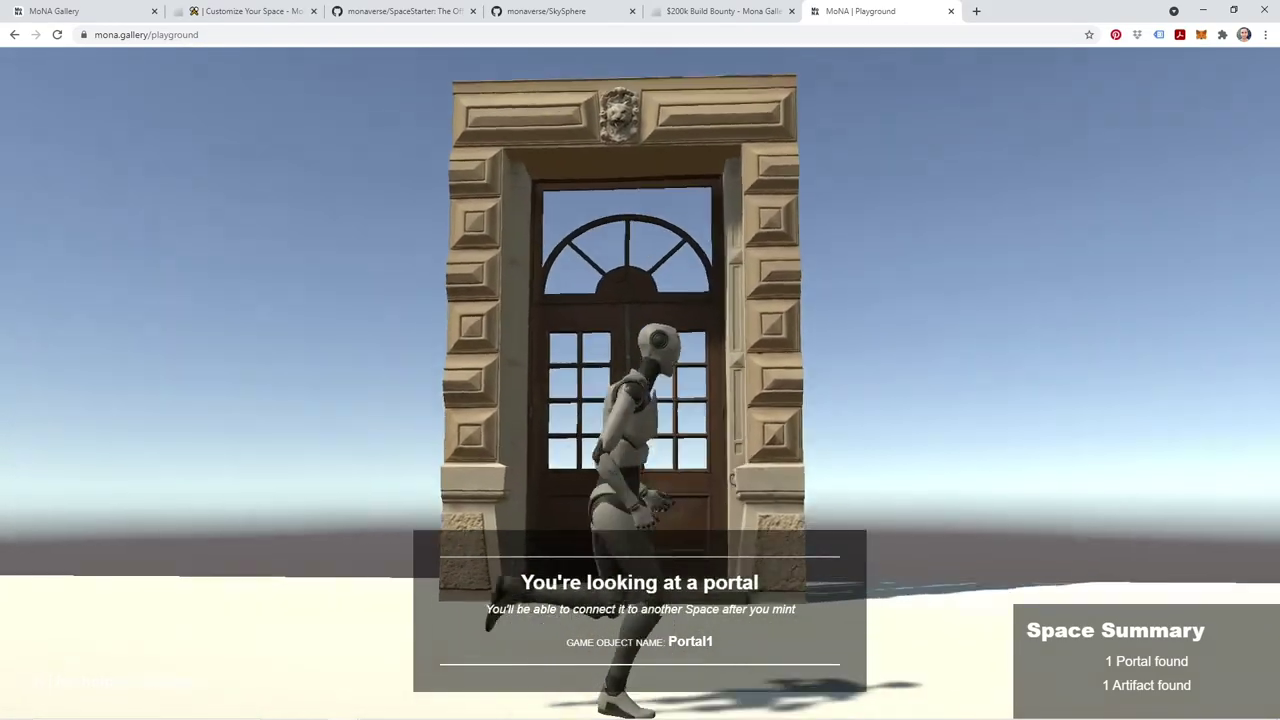
{"action": "key", "text": "w"}
{"action": "key", "text": "s"}
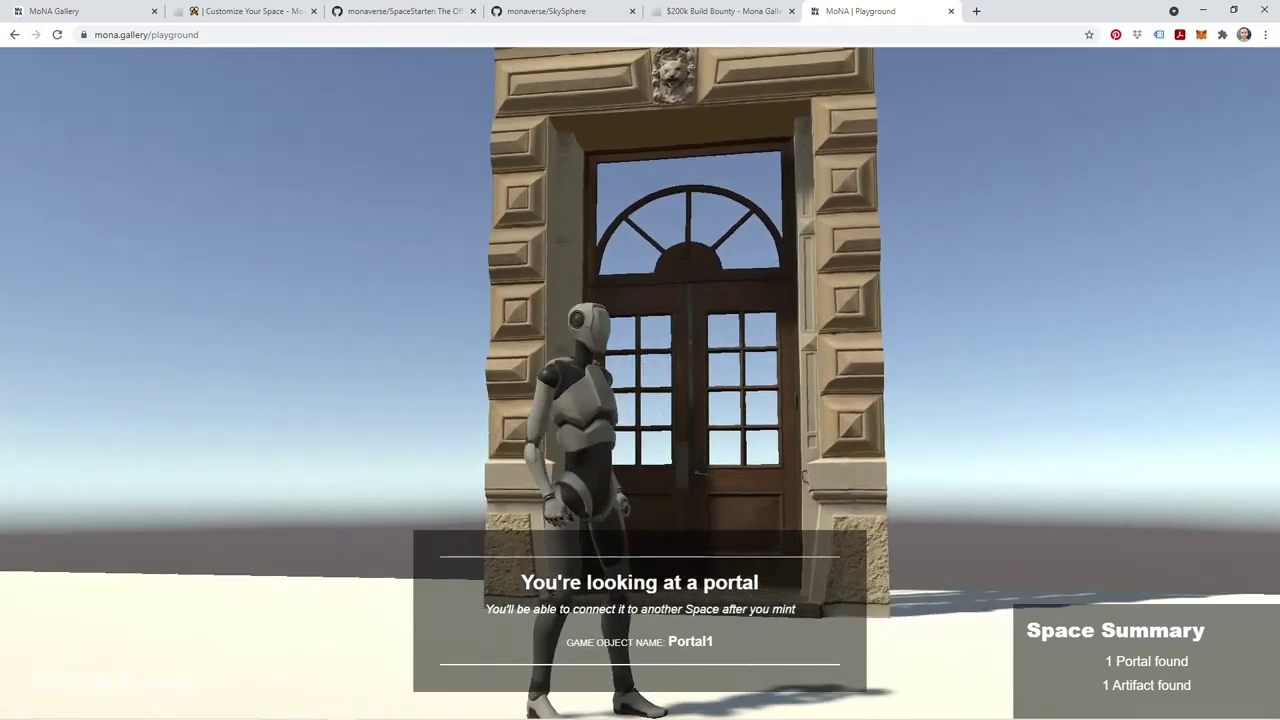
{"action": "key", "text": "w"}
{"action": "key", "text": "s"}
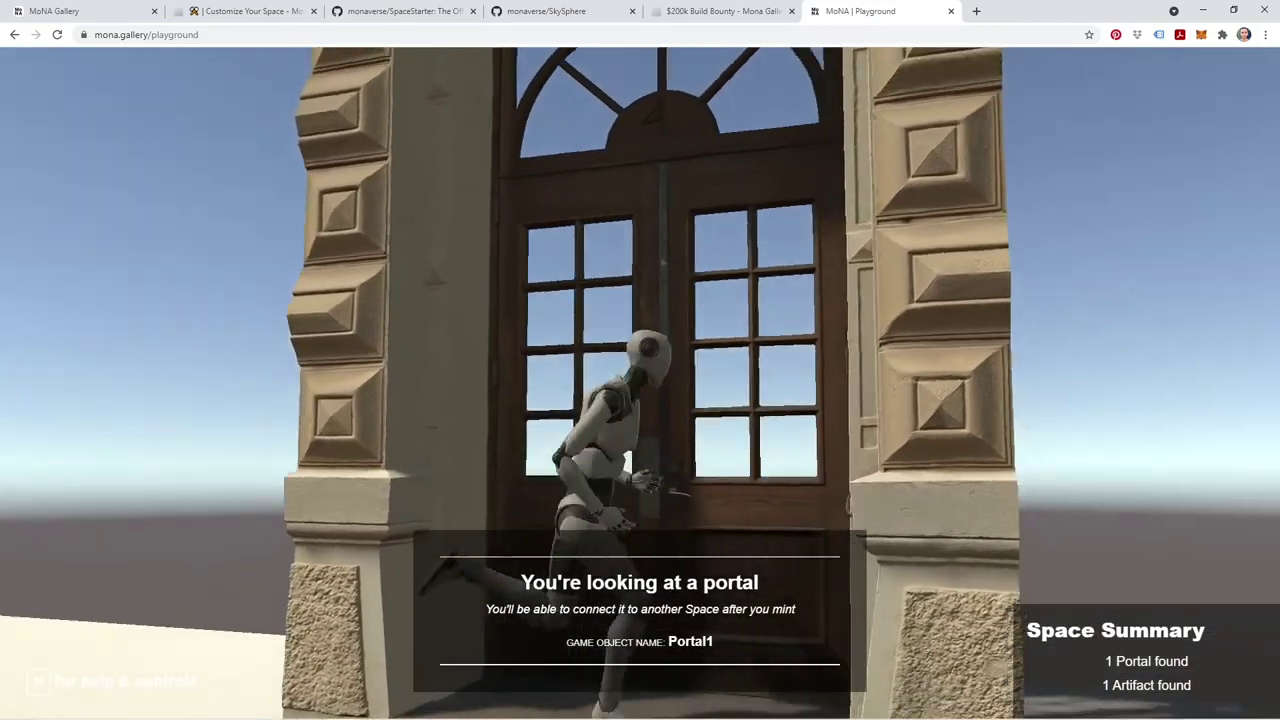